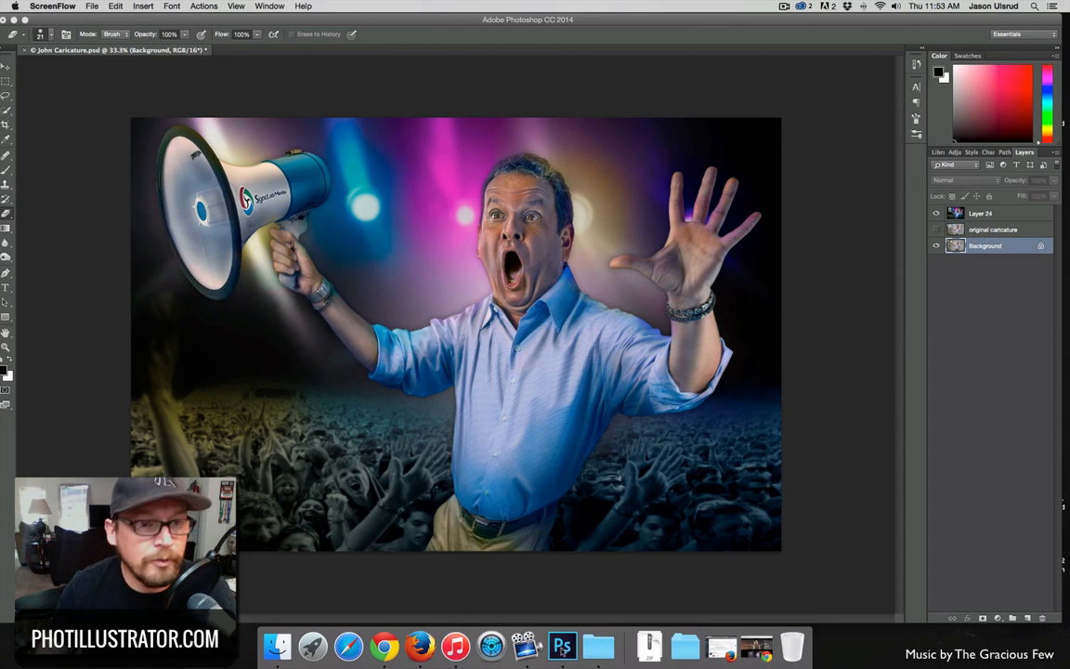
Step: Switch to Chrome and look through the featured images in the Renee Robyn Photography homepage slideshow
left_click(756, 645)
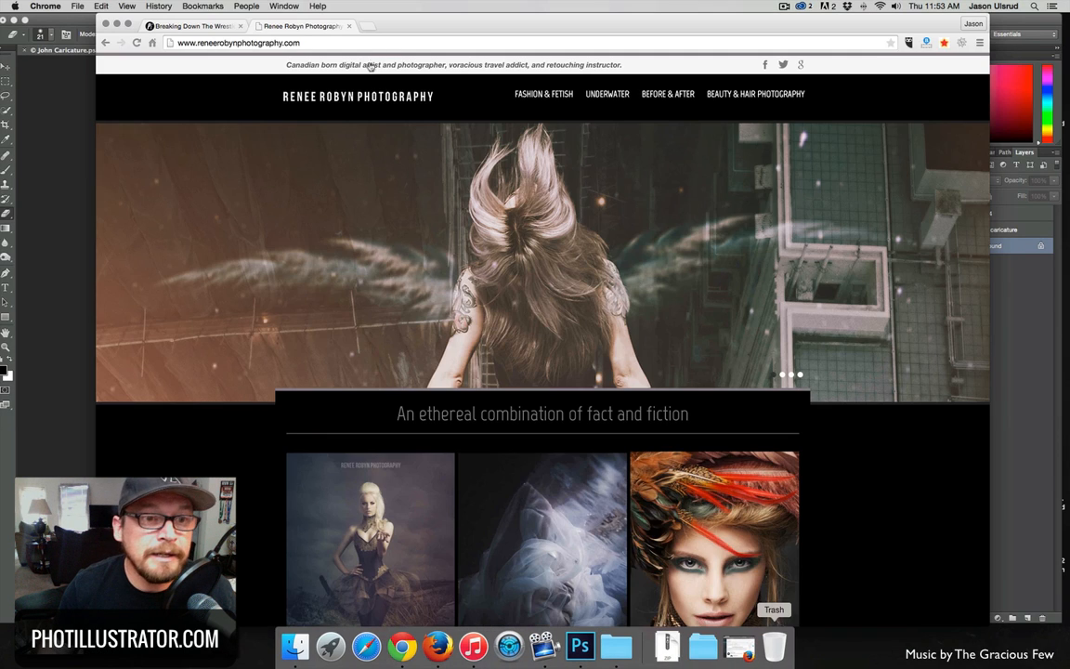
left_click_drag(404, 31, 354, 31)
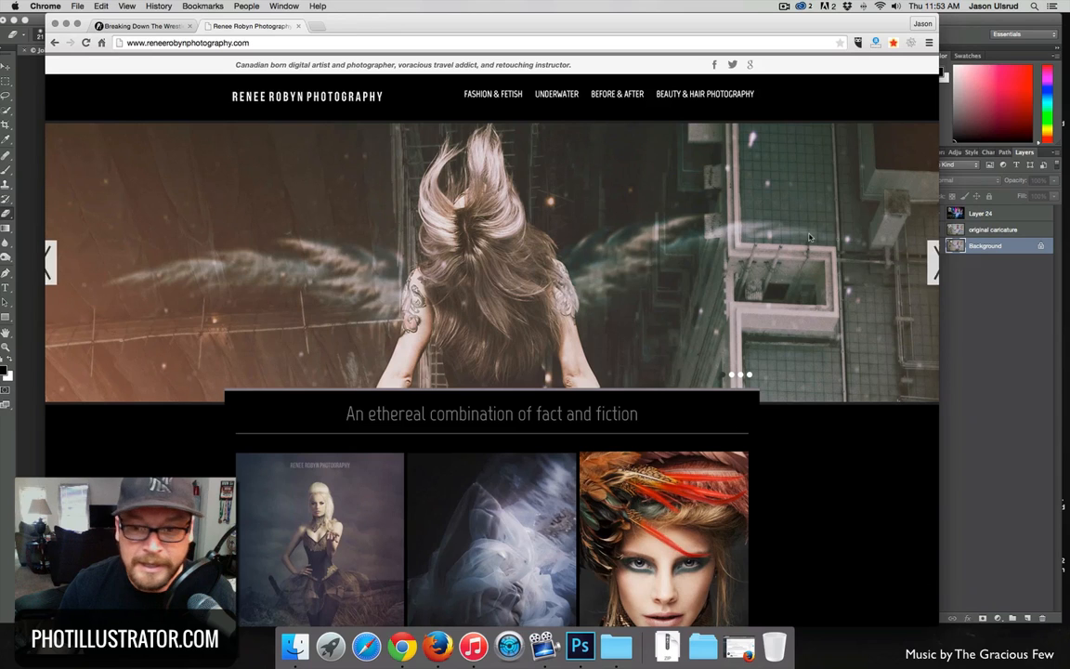
left_click(925, 261)
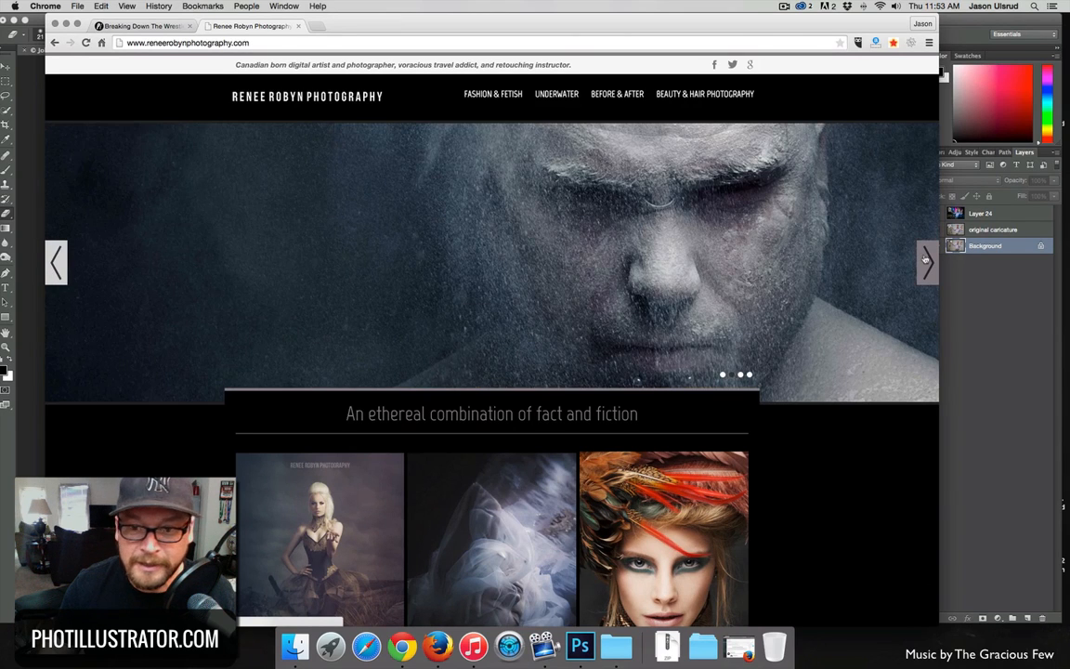
left_click(926, 261)
left_click(926, 260)
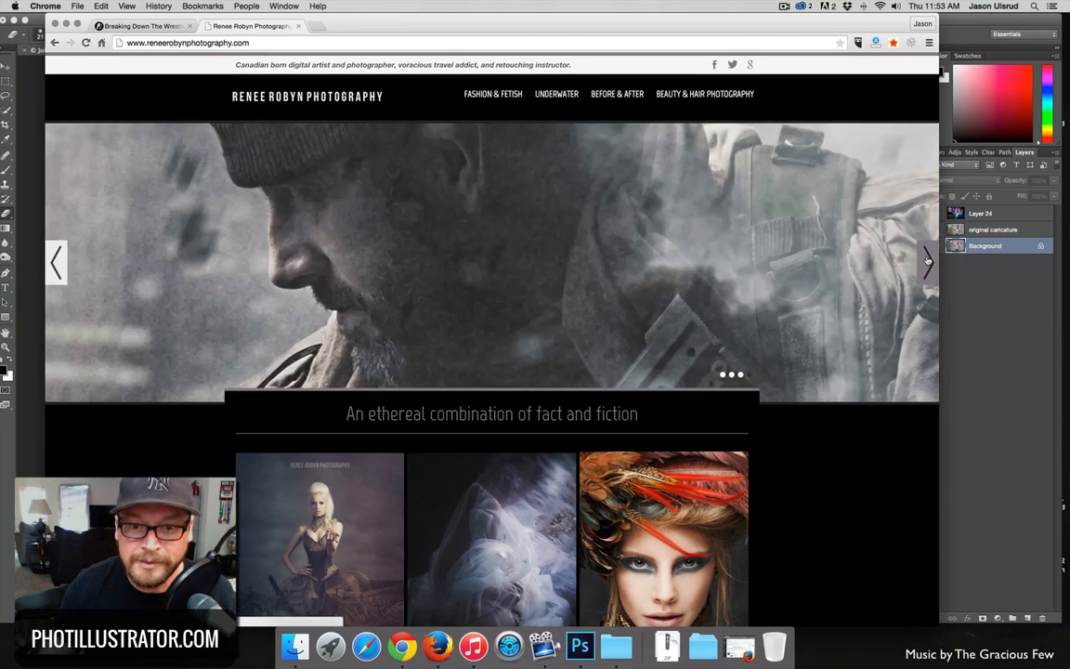
Step: View the Wrestler composite case study on the PHOTillustrator site
left_click(127, 28)
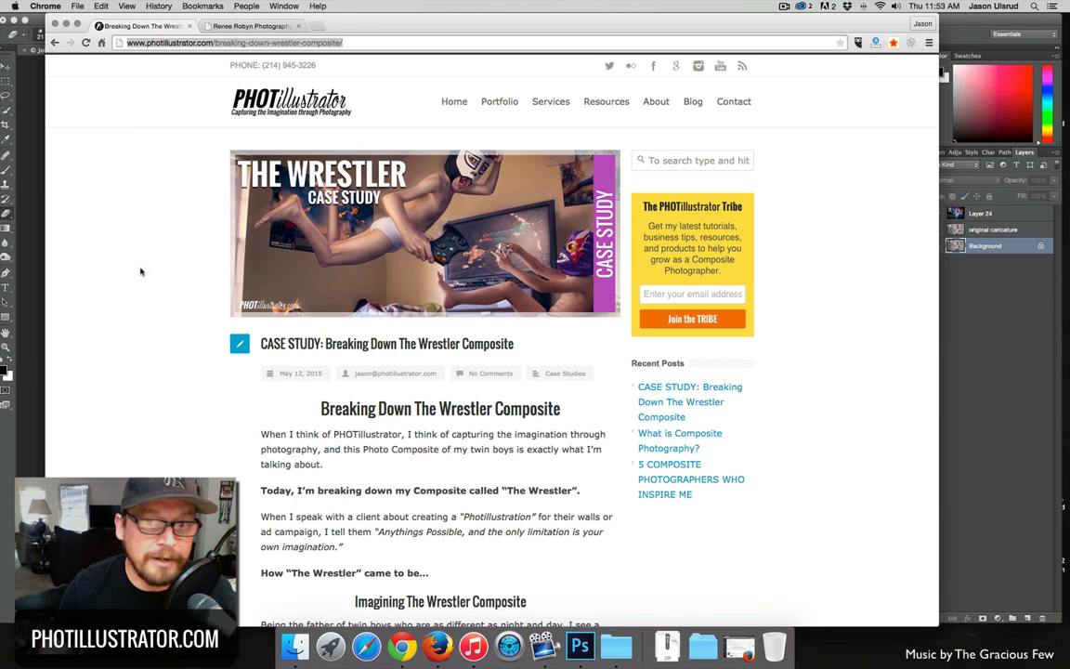
scroll(159, 254, "up", 1)
scroll(167, 250, "down", 1)
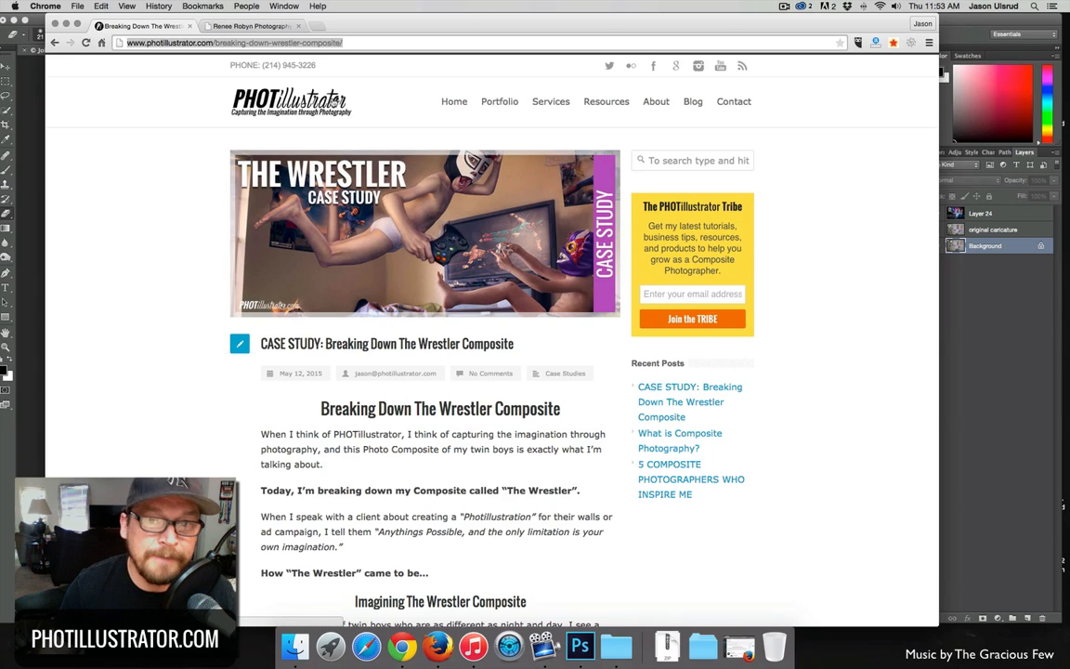
Step: Go to the PHOTillustrator home page, open its Resources page and review the tutorials, case studies and products offered
left_click(333, 99)
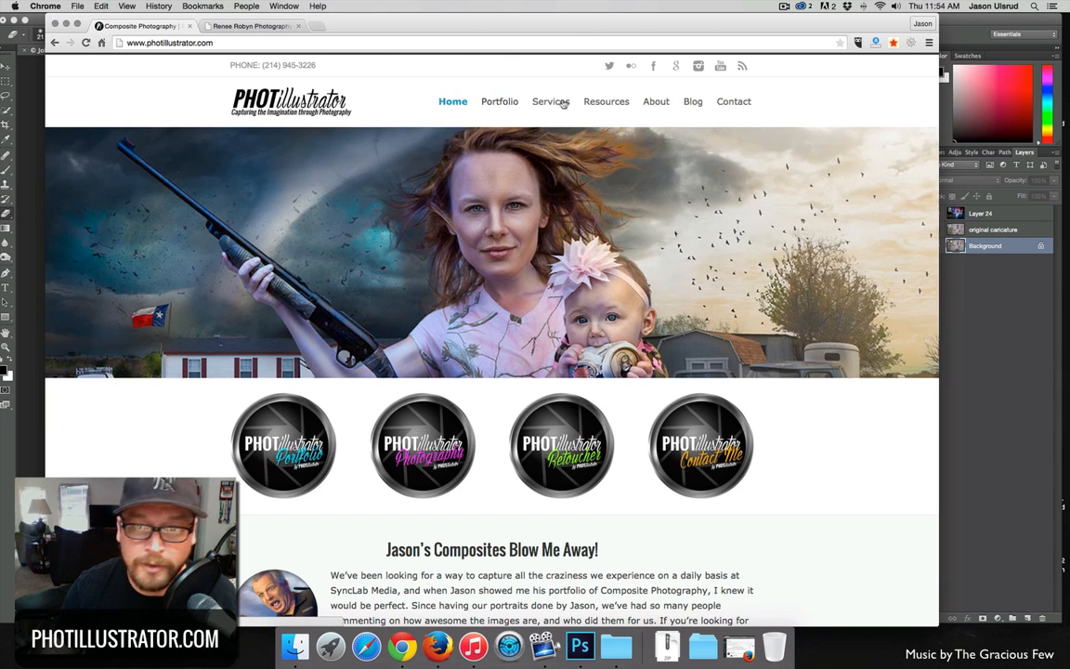
left_click(602, 102)
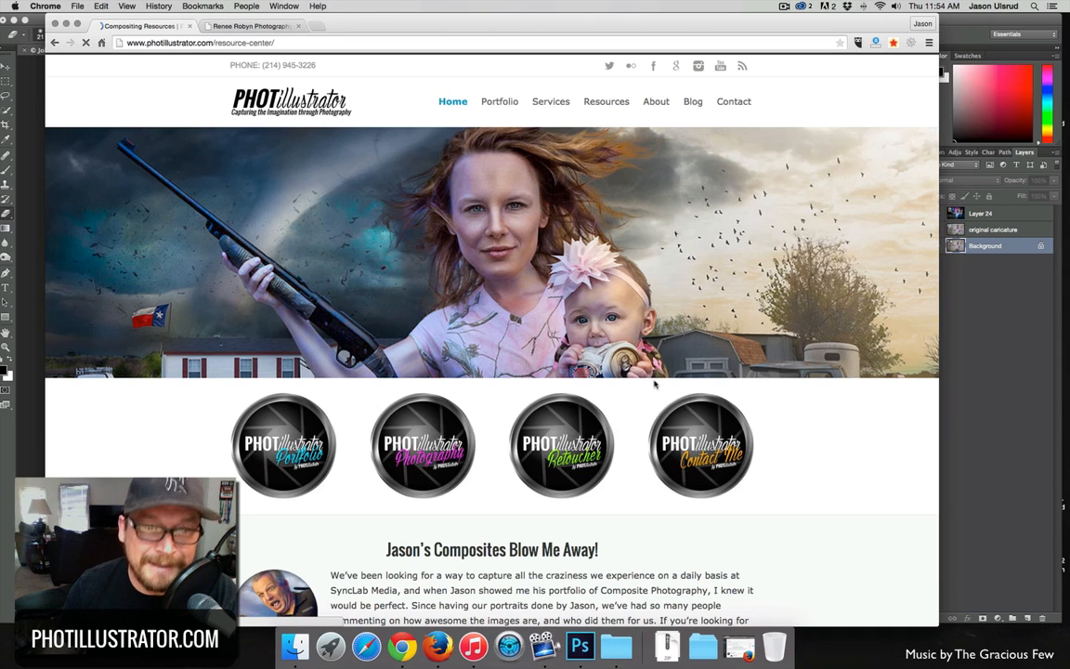
scroll(655, 384, "down", 3)
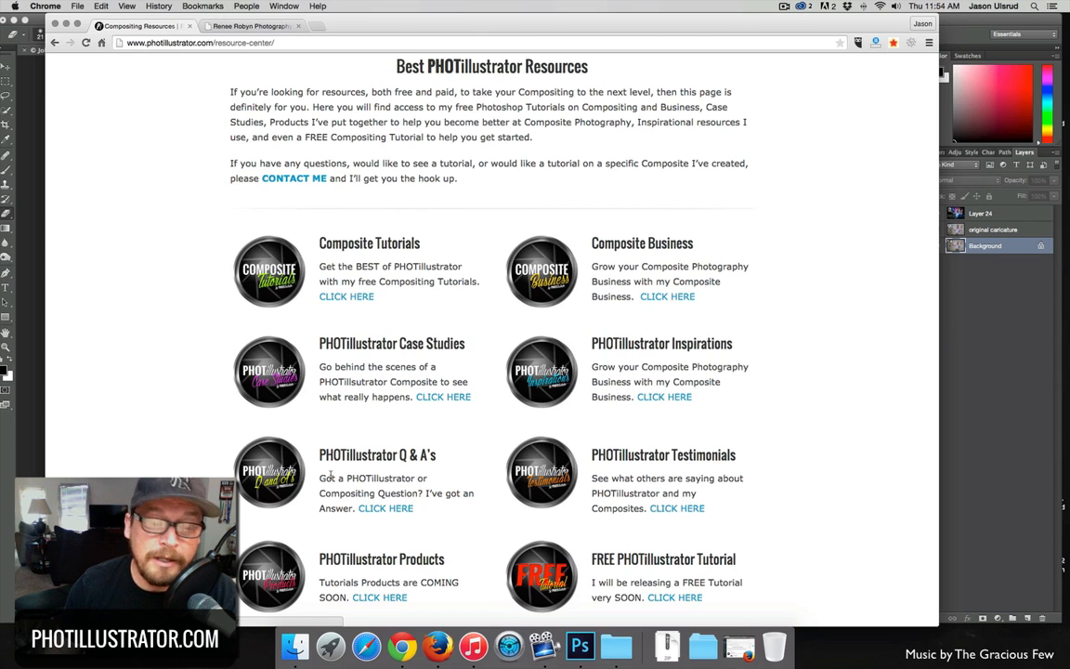
scroll(425, 472, "down", 2)
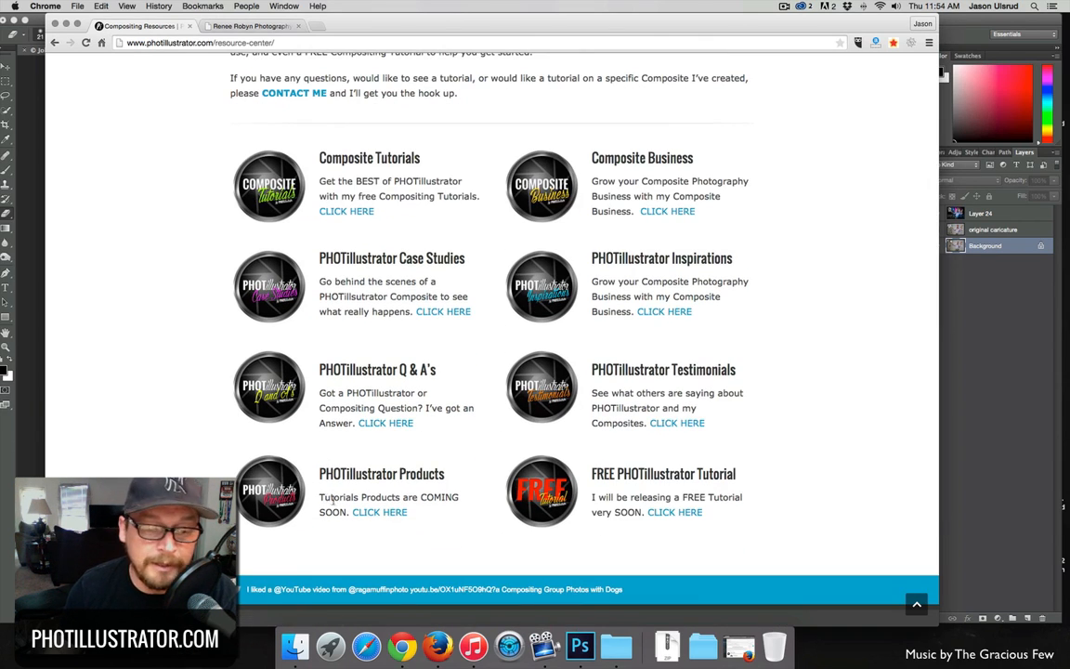
scroll(560, 501, "up", 1)
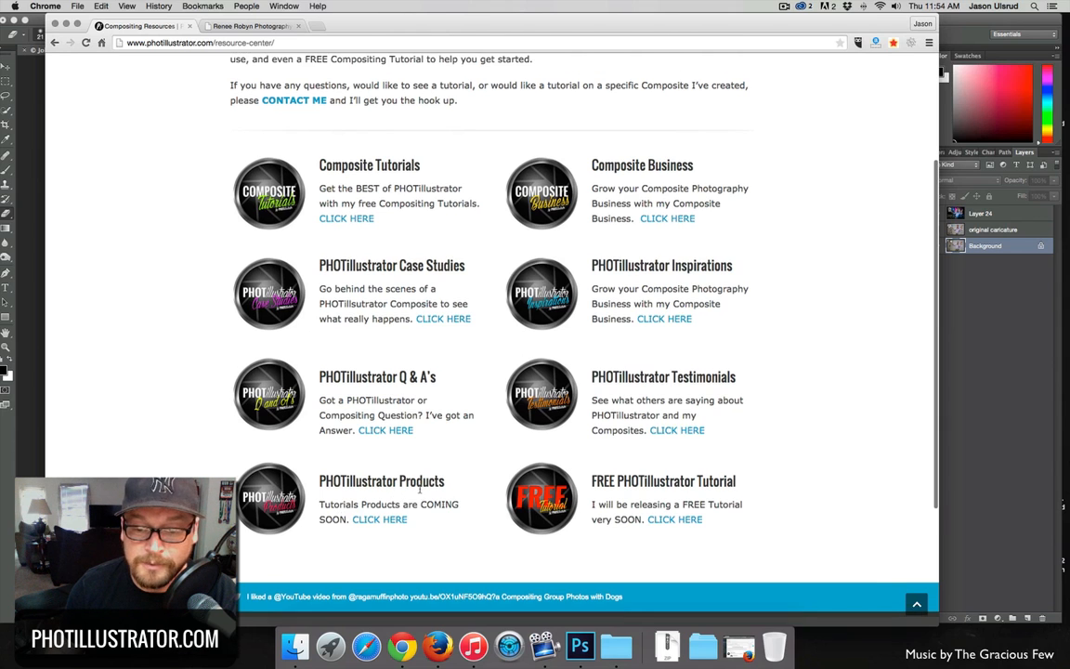
scroll(371, 326, "up", 4)
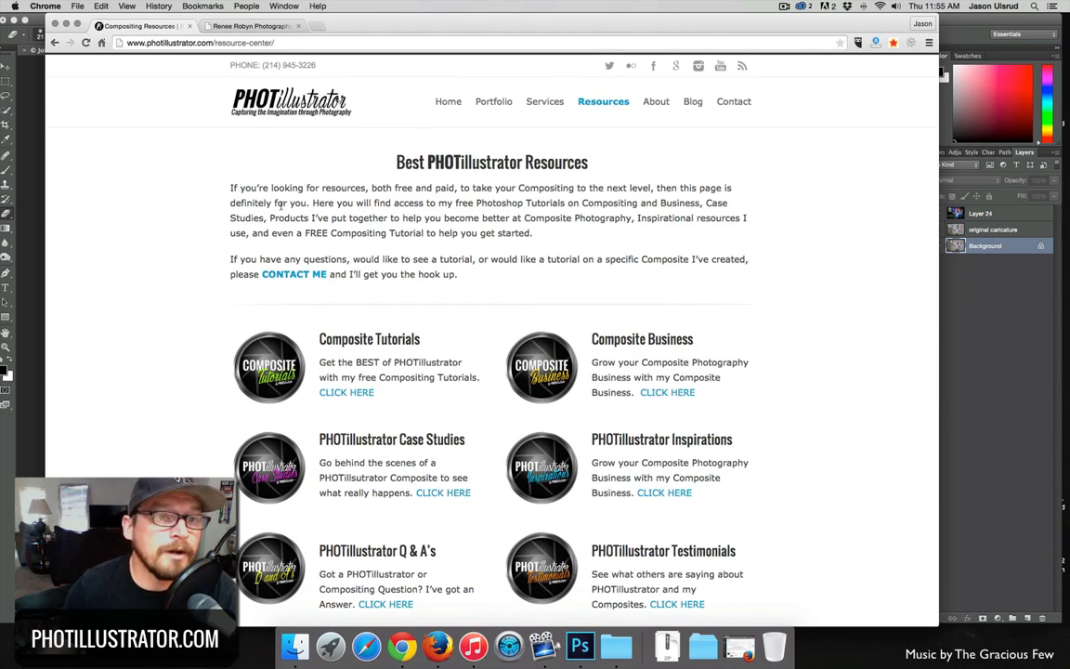
Step: Return to Photoshop and display only the original caricature layer, hiding Layer 24 and Background
left_click(67, 24)
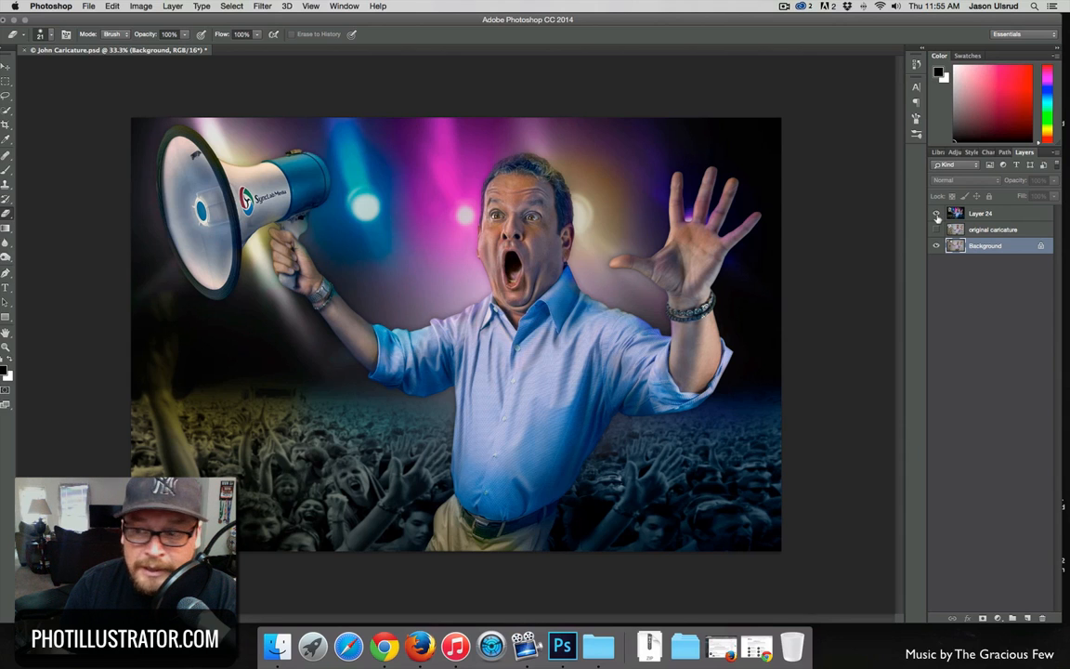
left_click(936, 213)
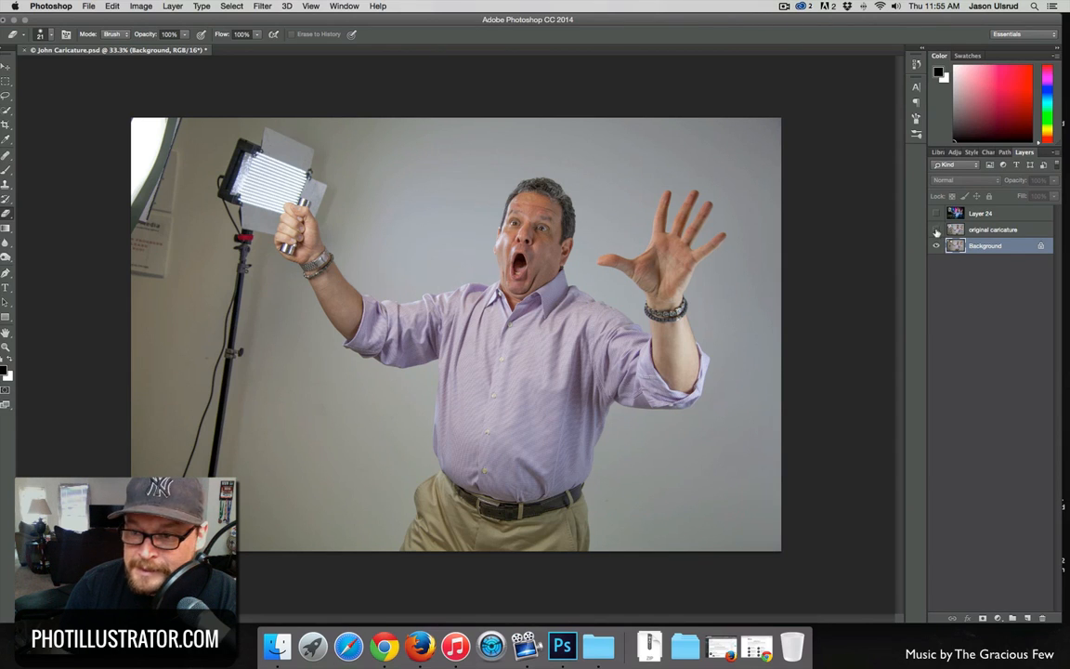
left_click(936, 229)
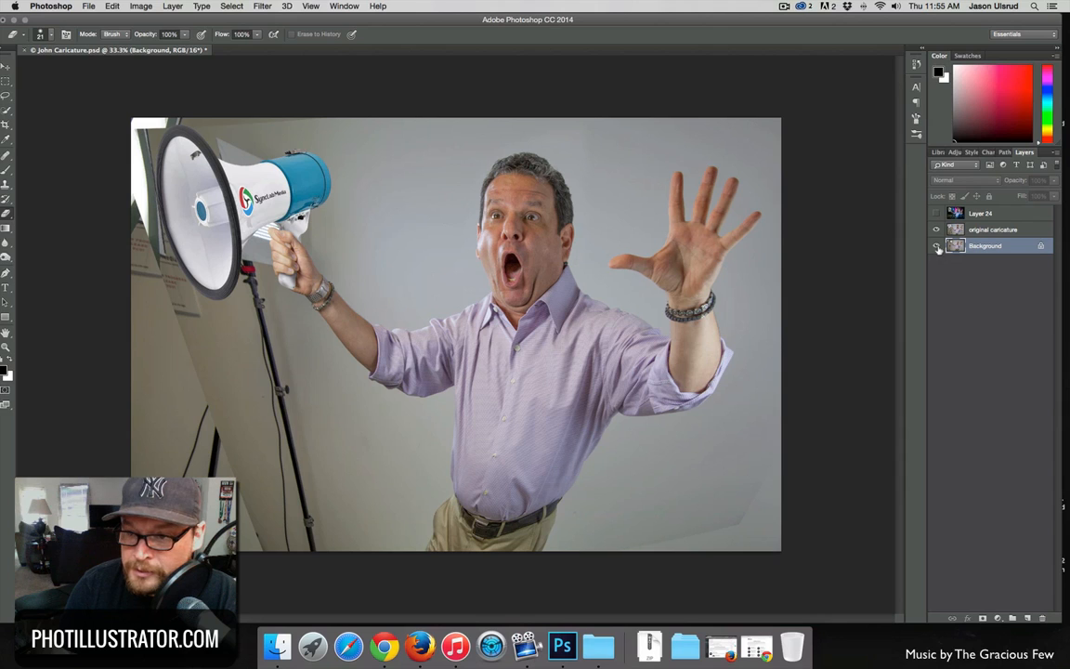
left_click(936, 246)
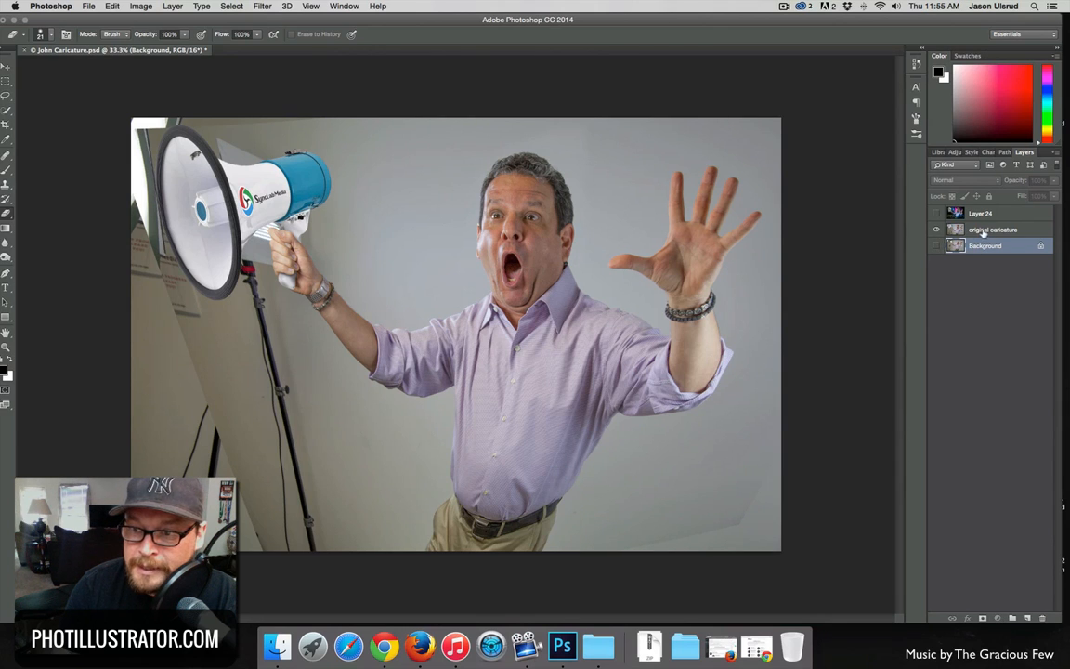
Step: Duplicate the original caricature layer three times
left_click(985, 231)
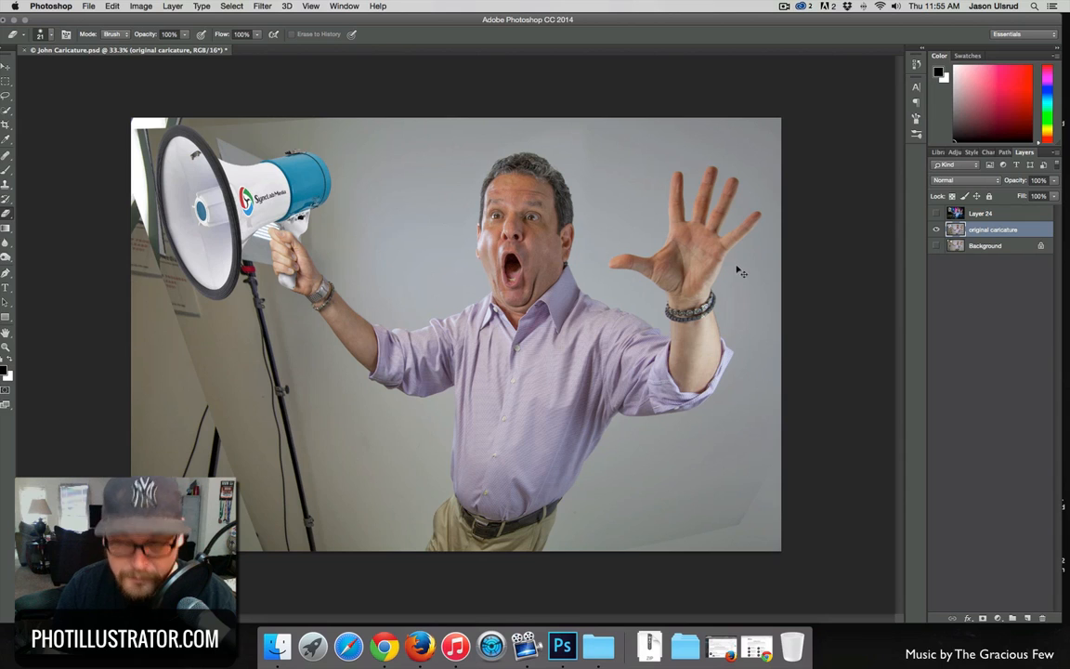
key("super+j")
key("super+j")
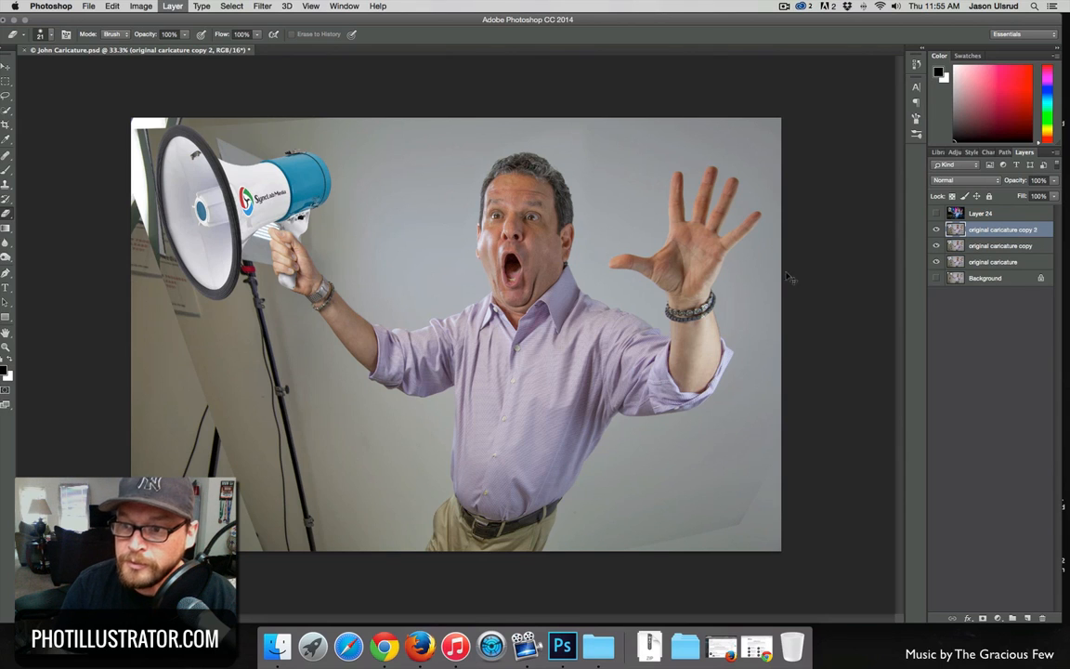
key("super+j")
Step: Rename the lowest of the three duplicate layers as color
left_click(986, 263)
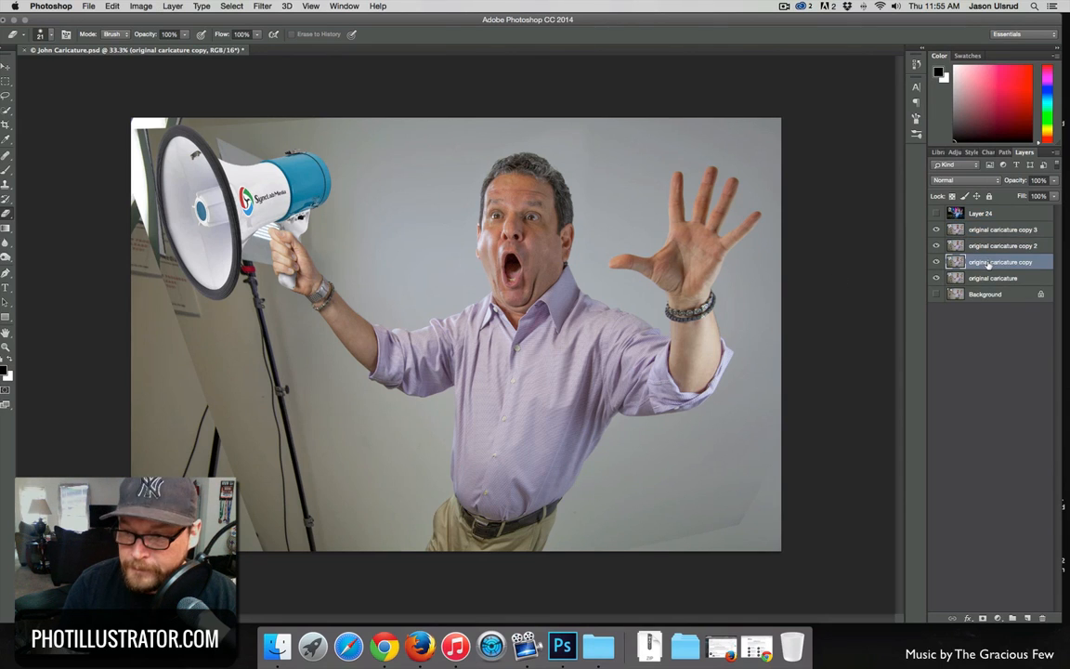
double_click(990, 265)
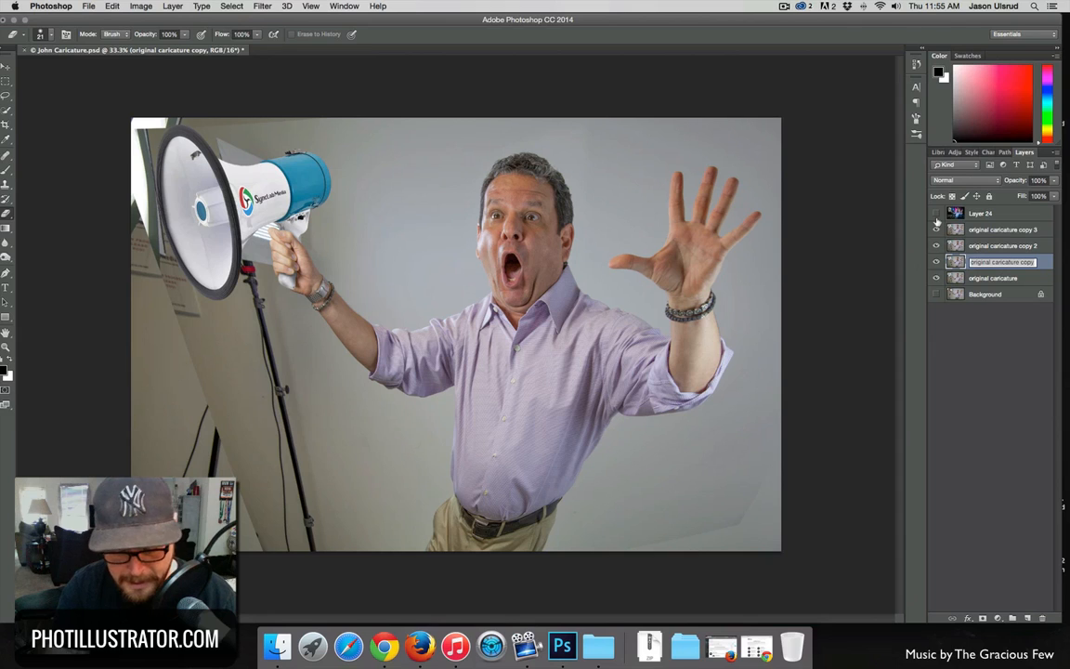
type("color")
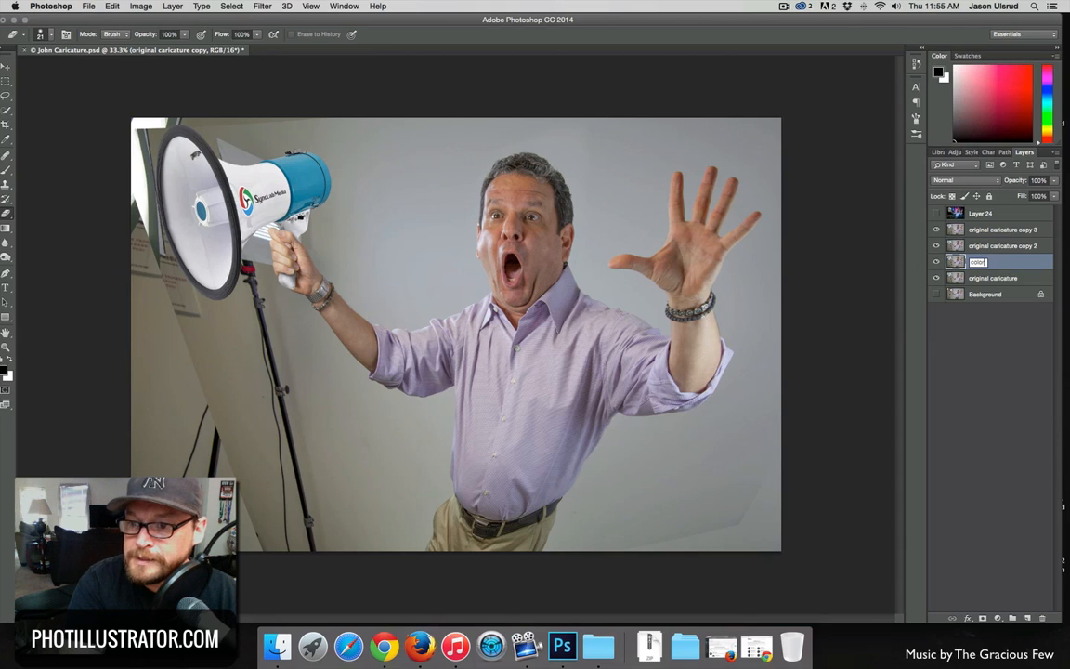
key("Return")
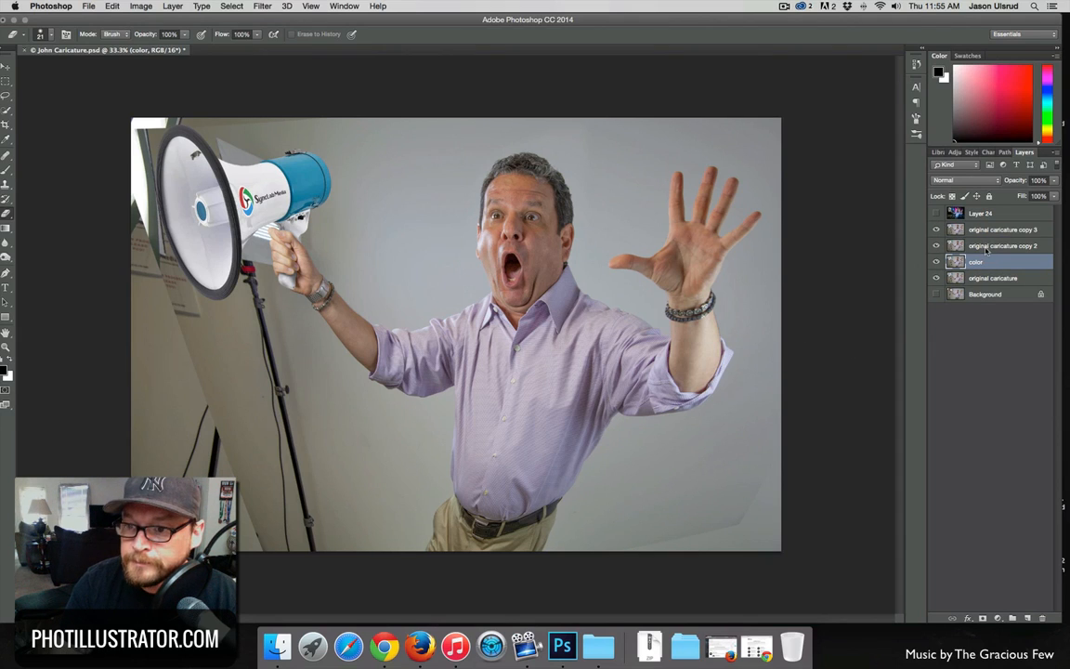
Step: Rename the middle duplicate layer, original caricature copy 2, as texture
double_click(994, 246)
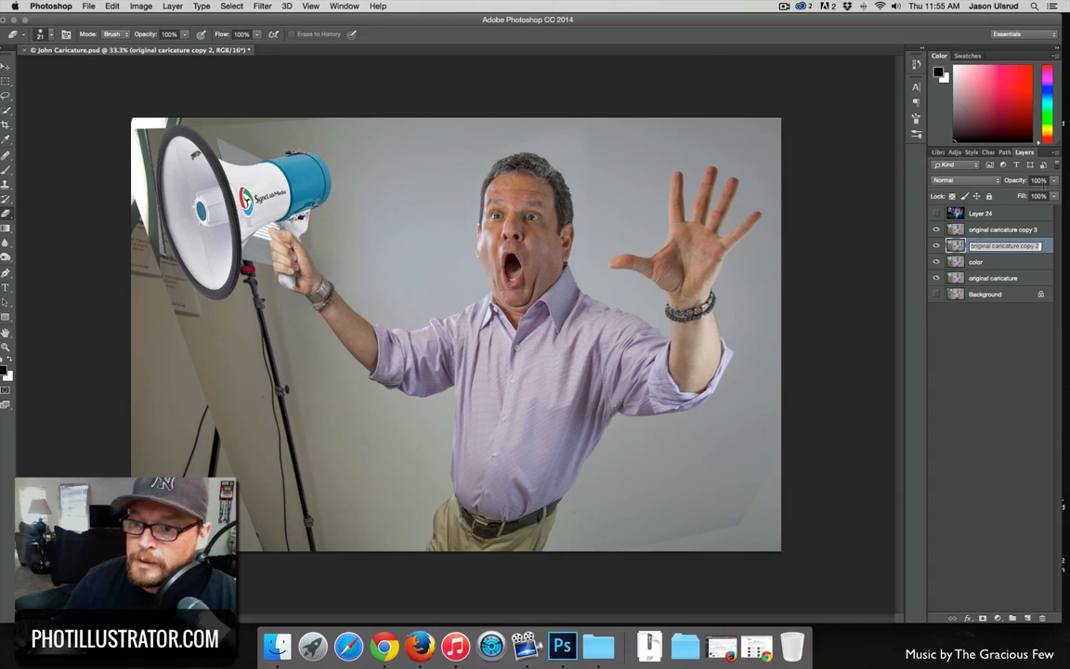
type("t")
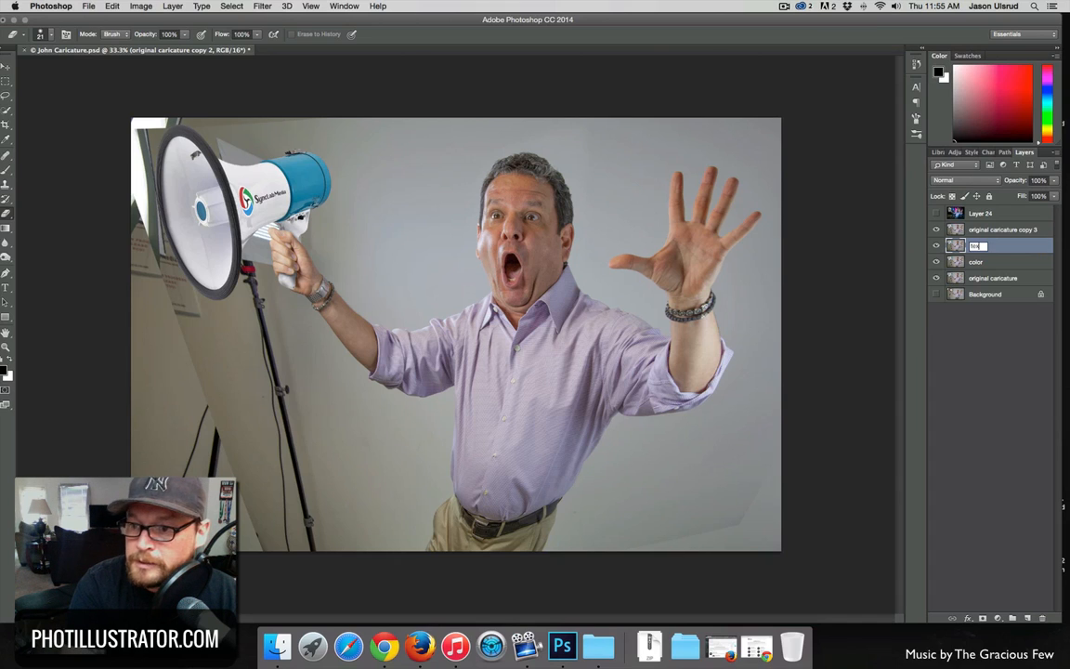
type("extu")
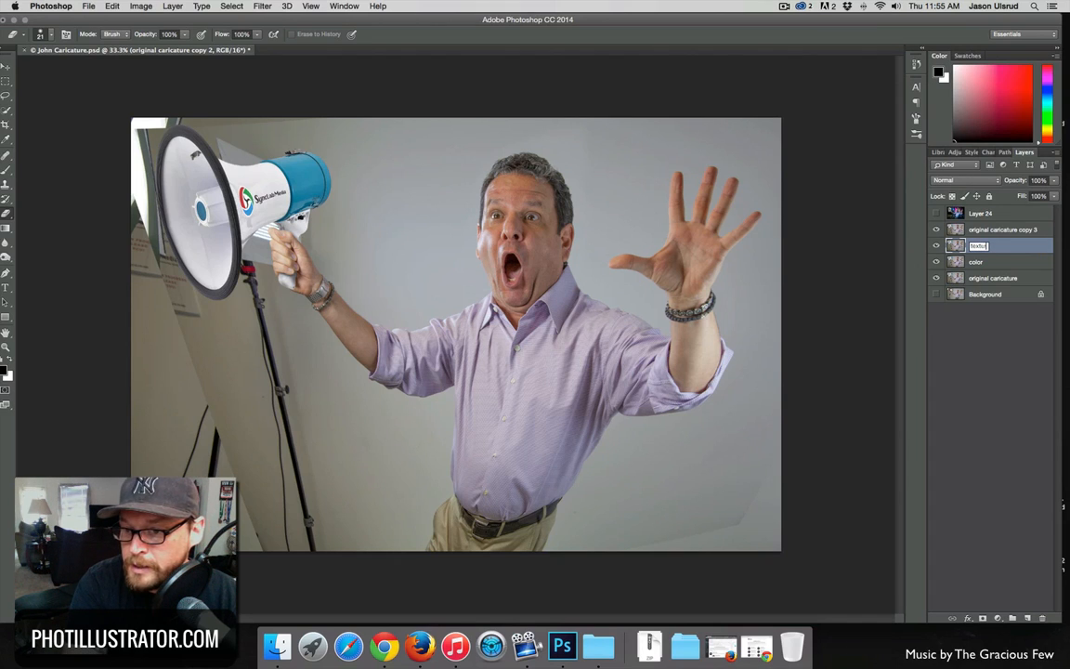
type("re")
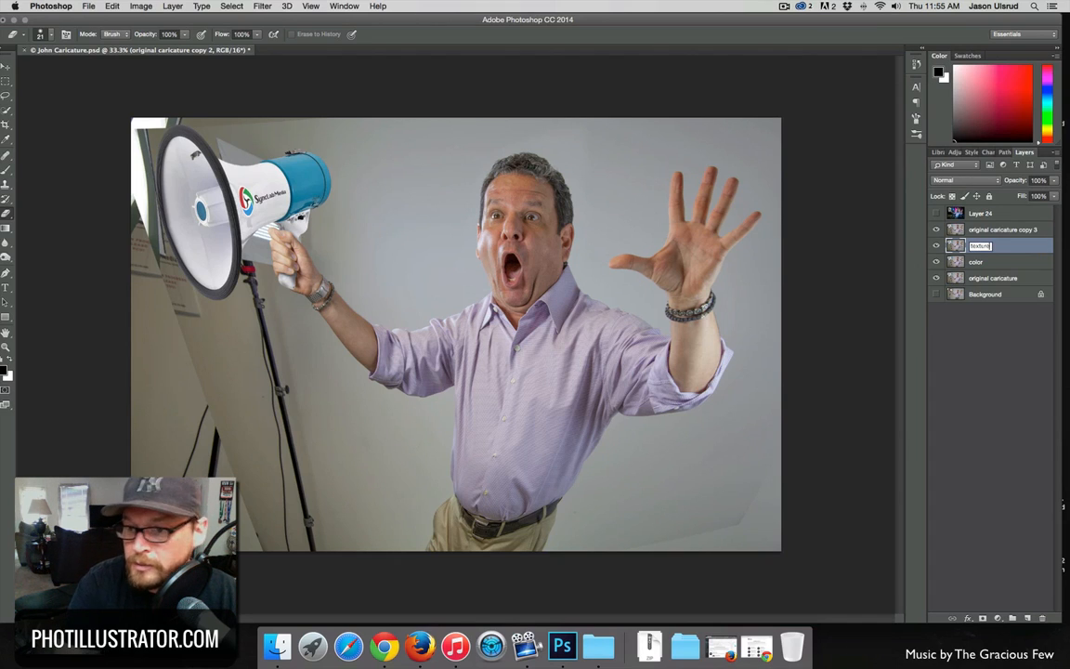
key("Return")
Step: Rename the uppermost duplicate layer, original caricature copy 3, as original
double_click(1001, 230)
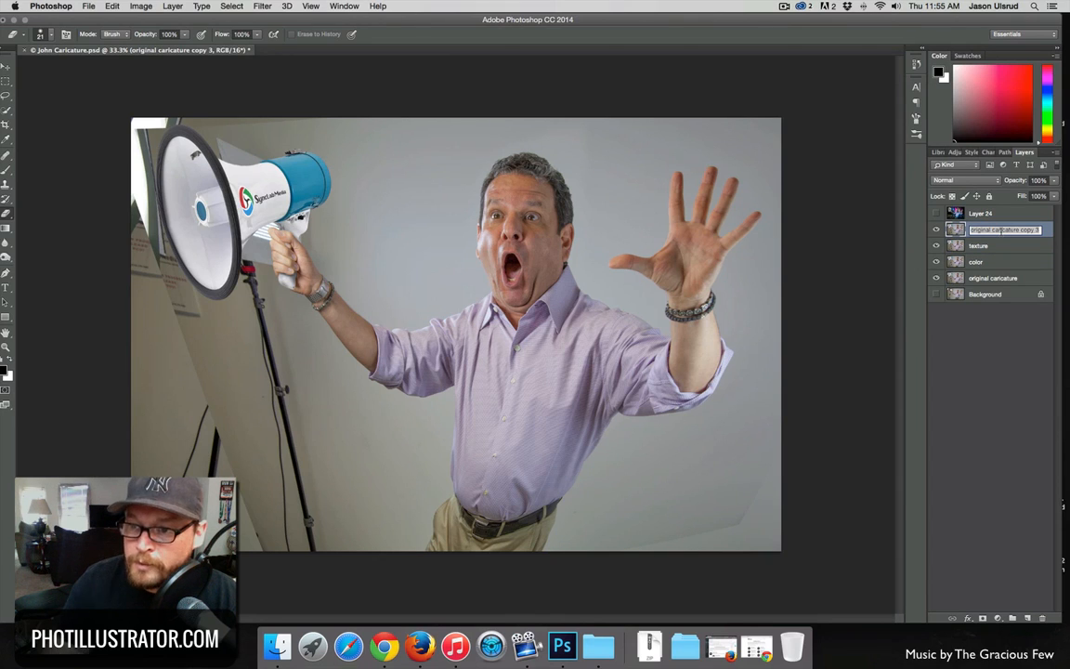
type("c")
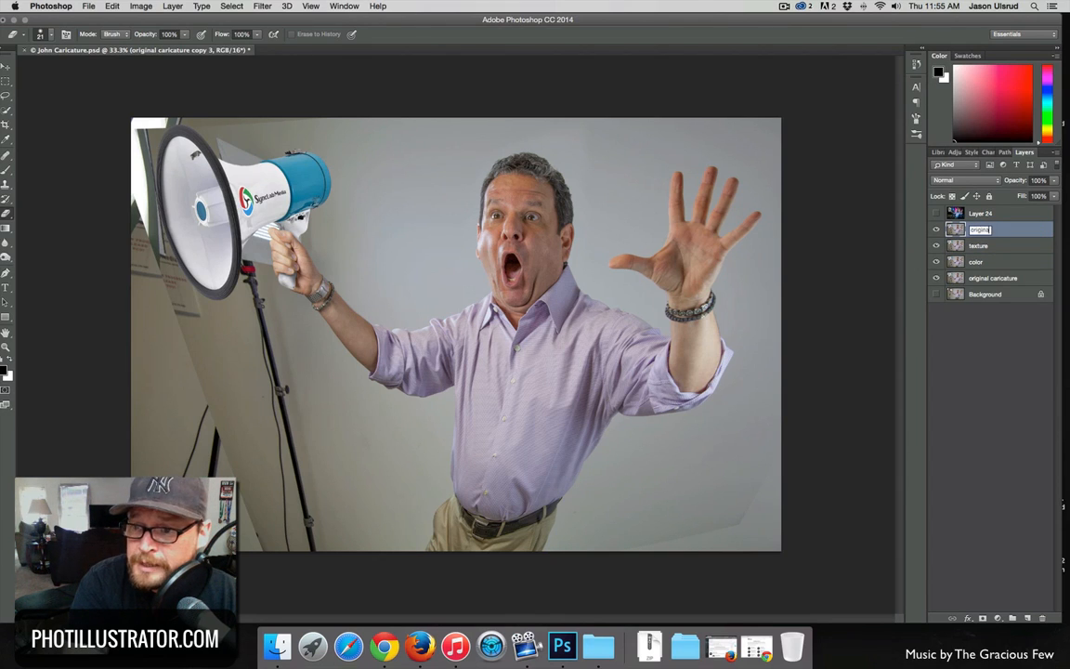
type("riginal")
key("Return")
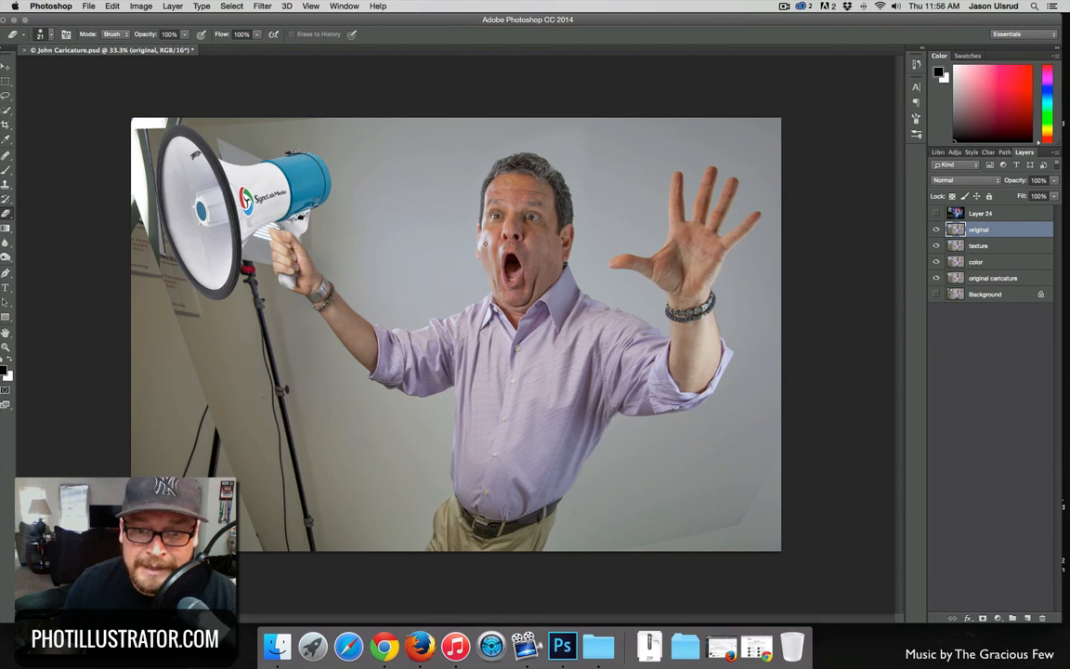
Step: Group the original, texture and color layers, expand the group and name it freq sep
left_click(987, 262, "shift")
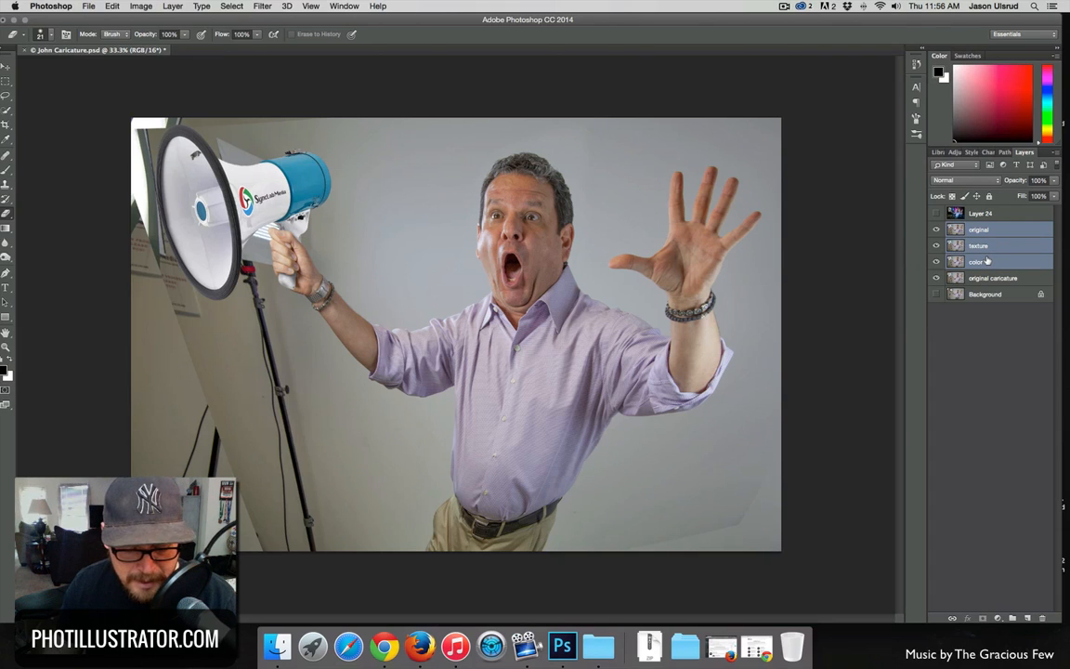
key("super+g")
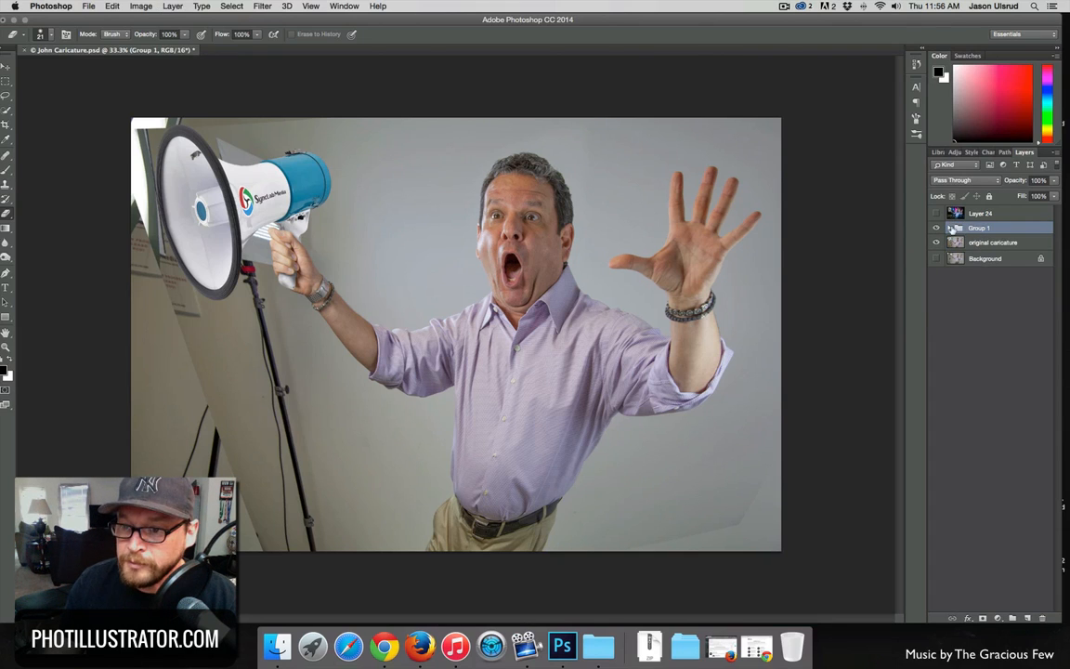
left_click(950, 228)
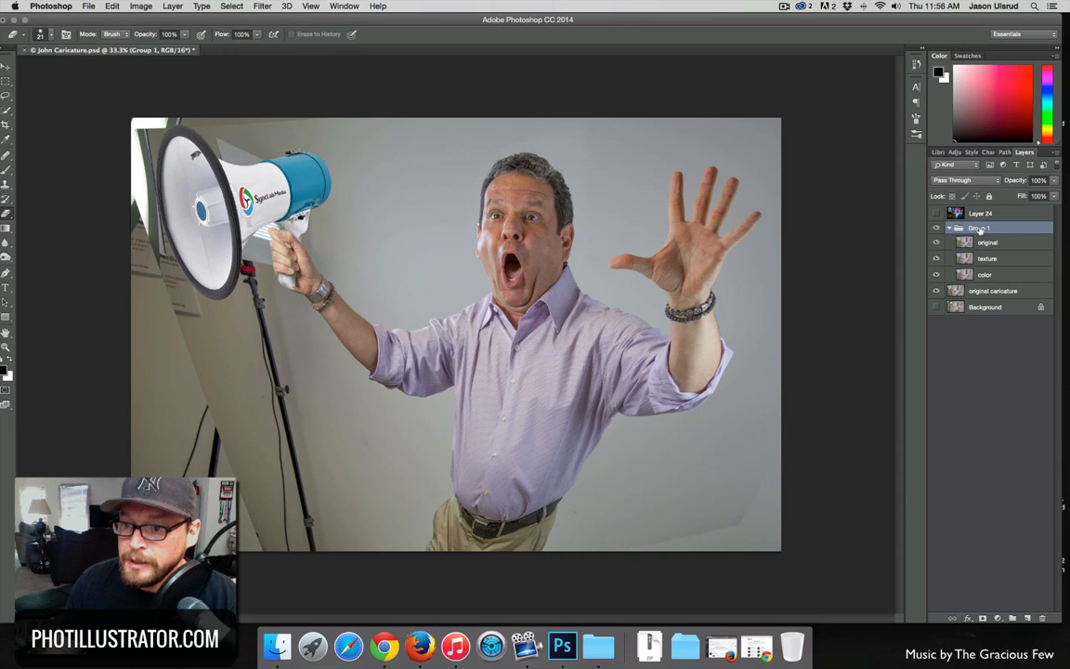
double_click(978, 229)
type("freq ")
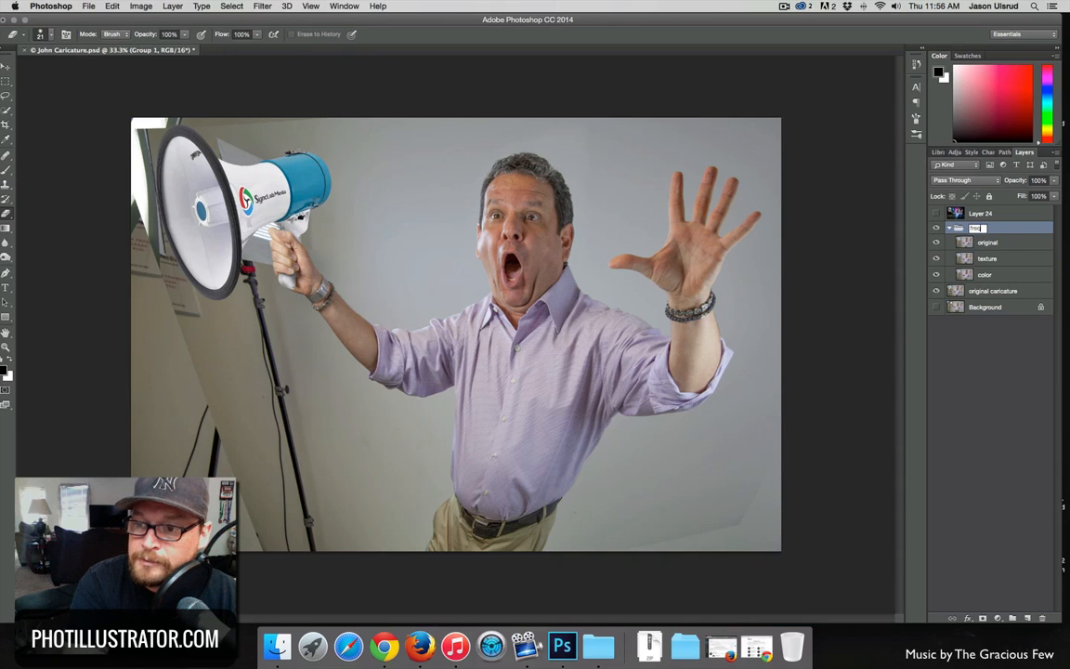
type("sep")
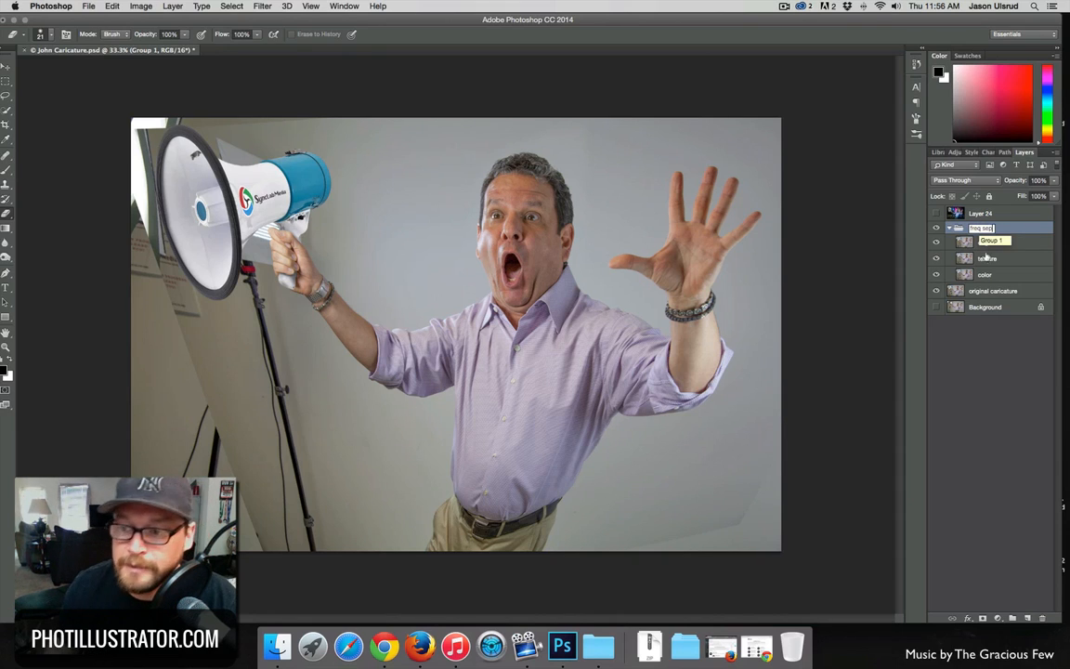
key("Return")
Step: Hide the texture and original layers and apply a Gaussian Blur with a 7.6-pixel radius to the color layer
left_click(935, 258)
left_click(936, 243)
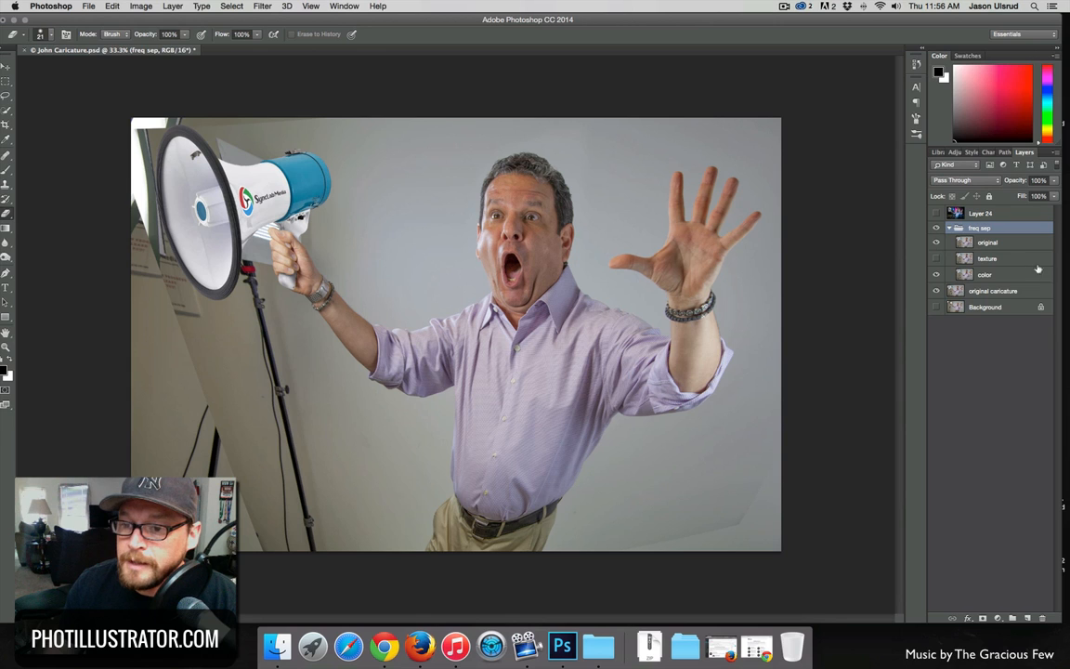
left_click(992, 278)
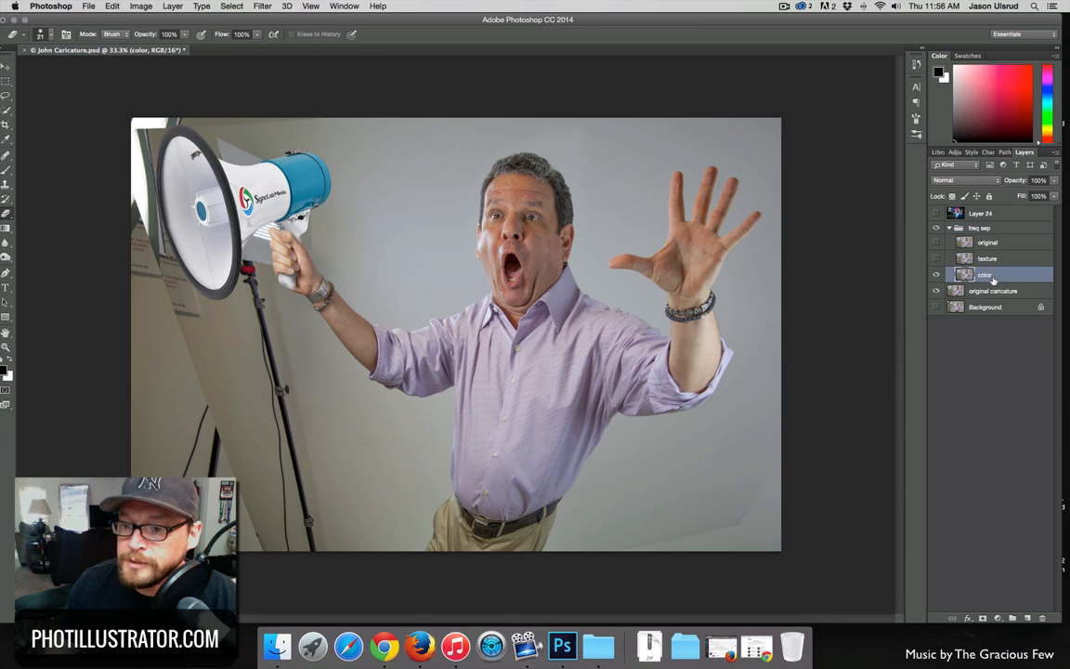
left_click(263, 7)
mouse_move(275, 138)
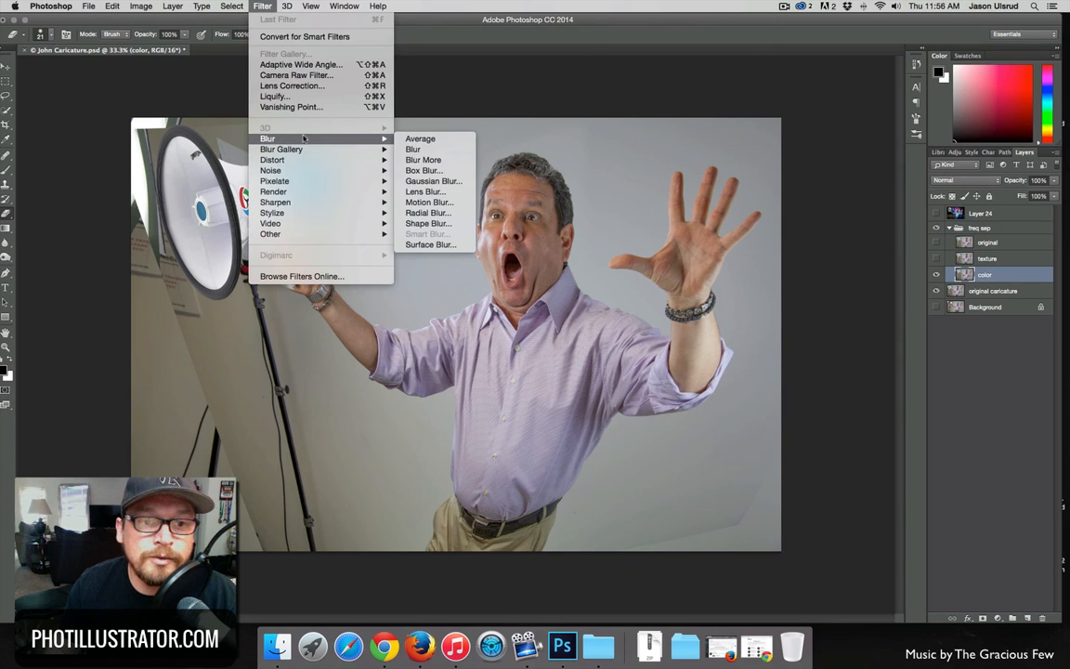
left_click(433, 181)
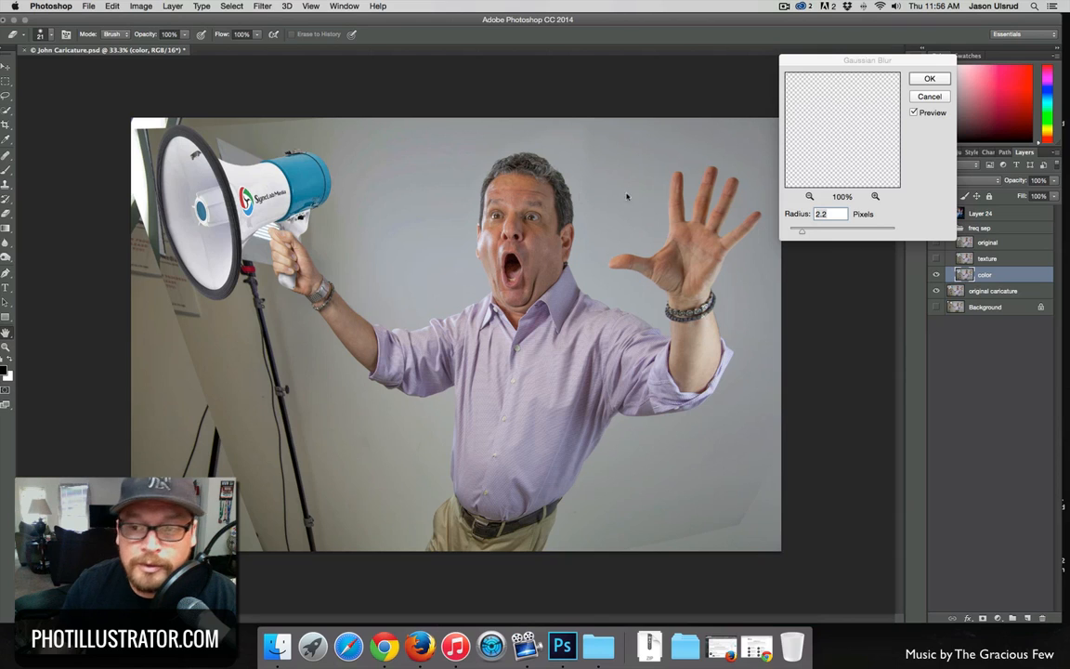
left_click_drag(809, 226, 826, 234)
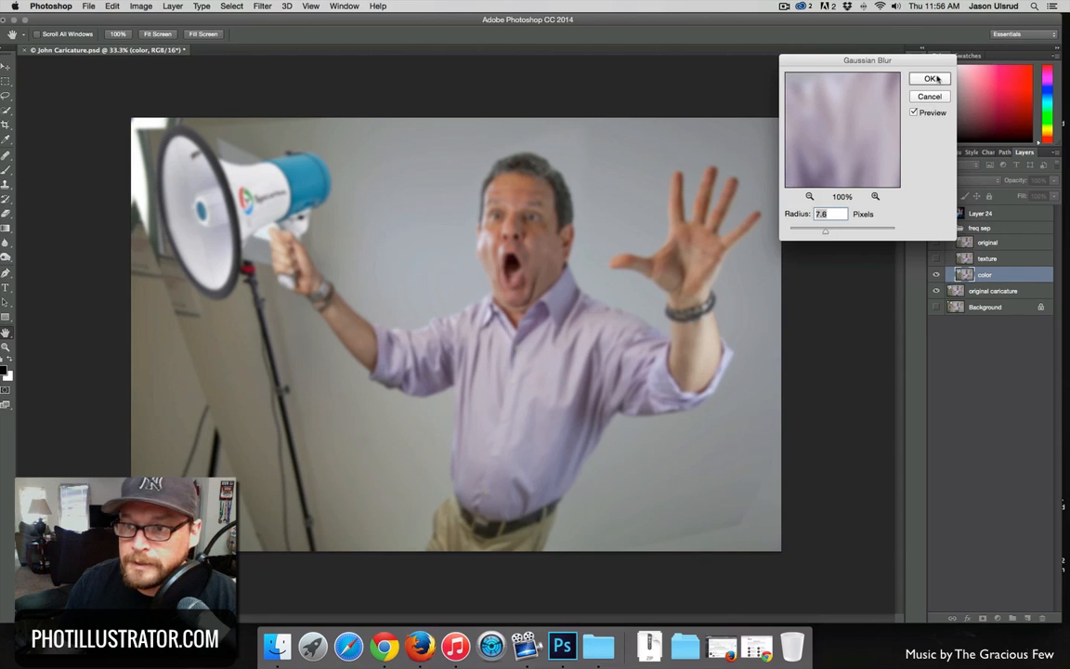
left_click(931, 79)
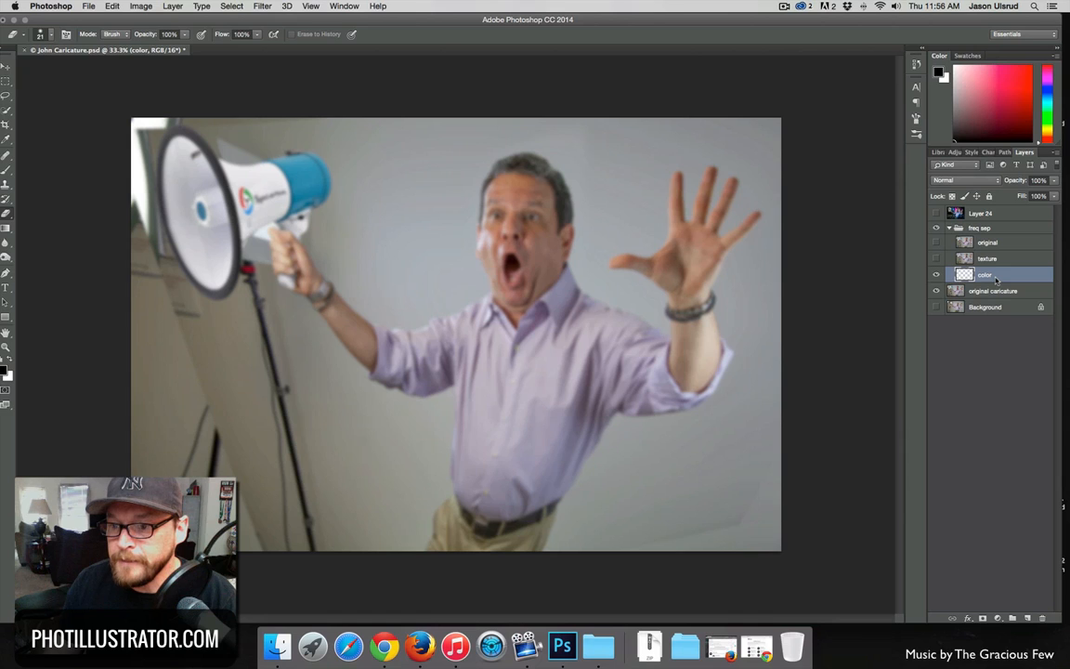
Step: Duplicate the blurred color layer, name the copy color edit and give it a white layer mask
key("ctrl+j")
double_click(992, 274)
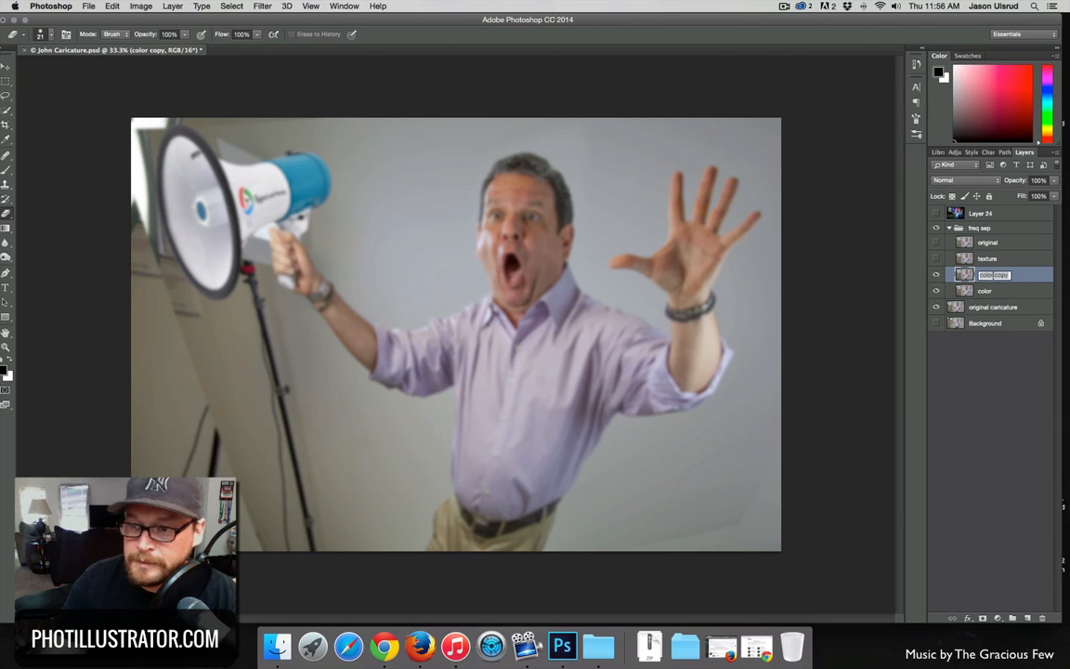
type("color")
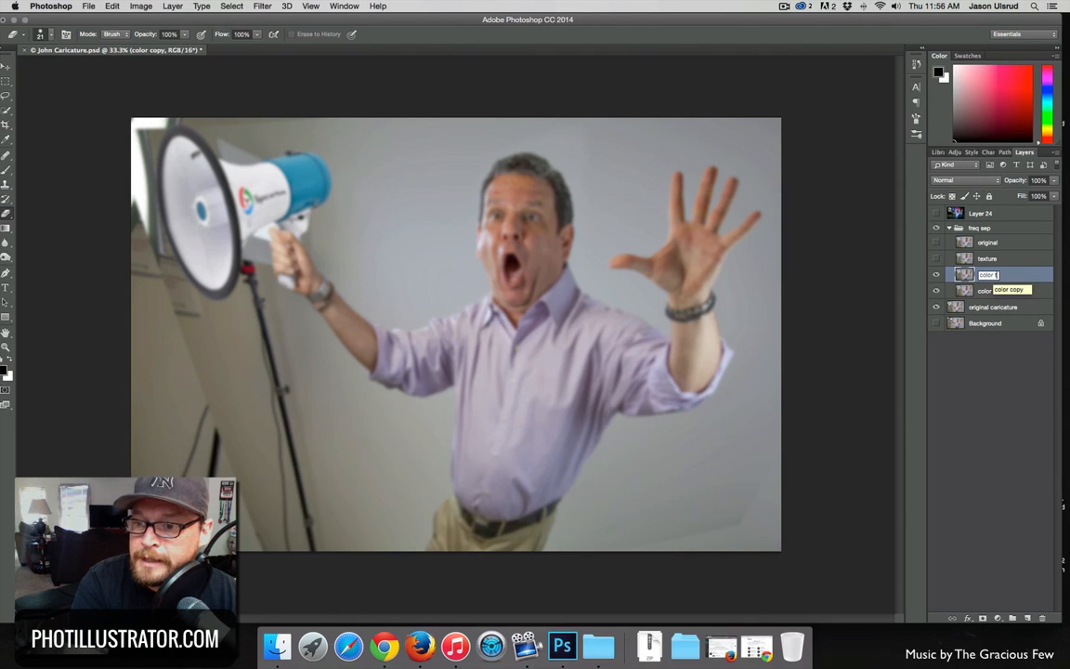
type(" edit")
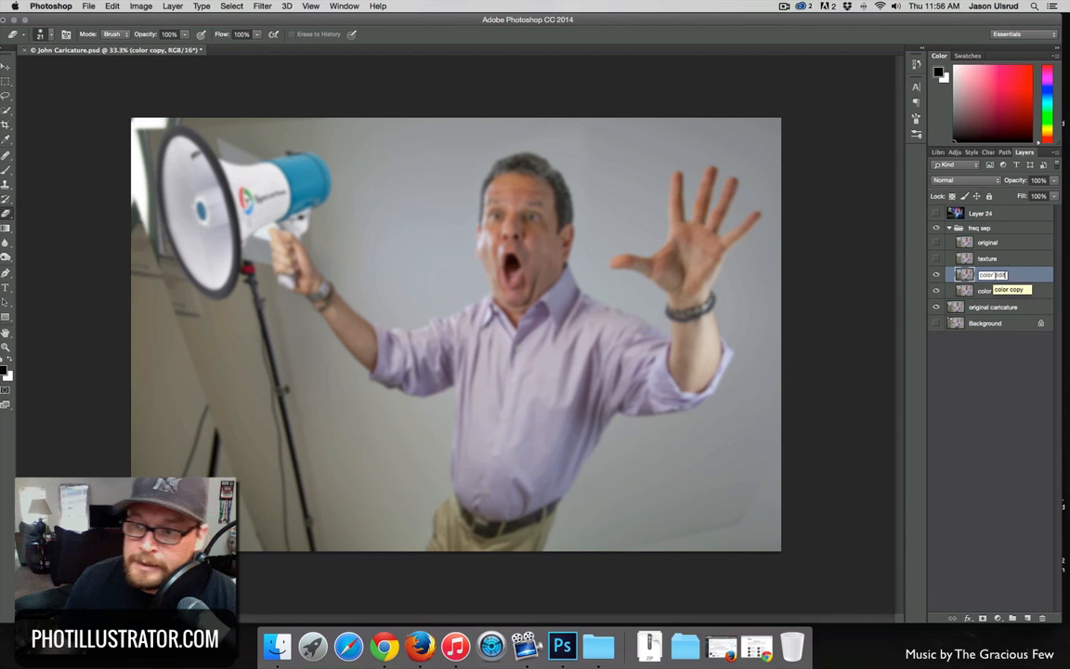
key("Return")
left_click(981, 618)
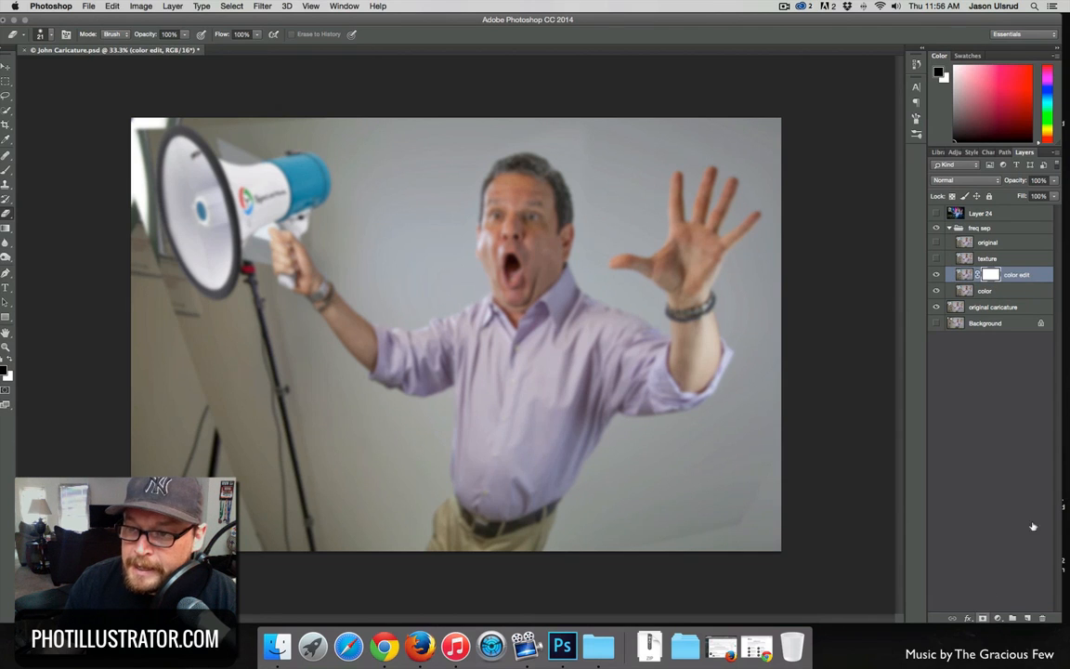
Step: Show the texture layer and start Apply Image on it with the color layer as the source layer
left_click(936, 258)
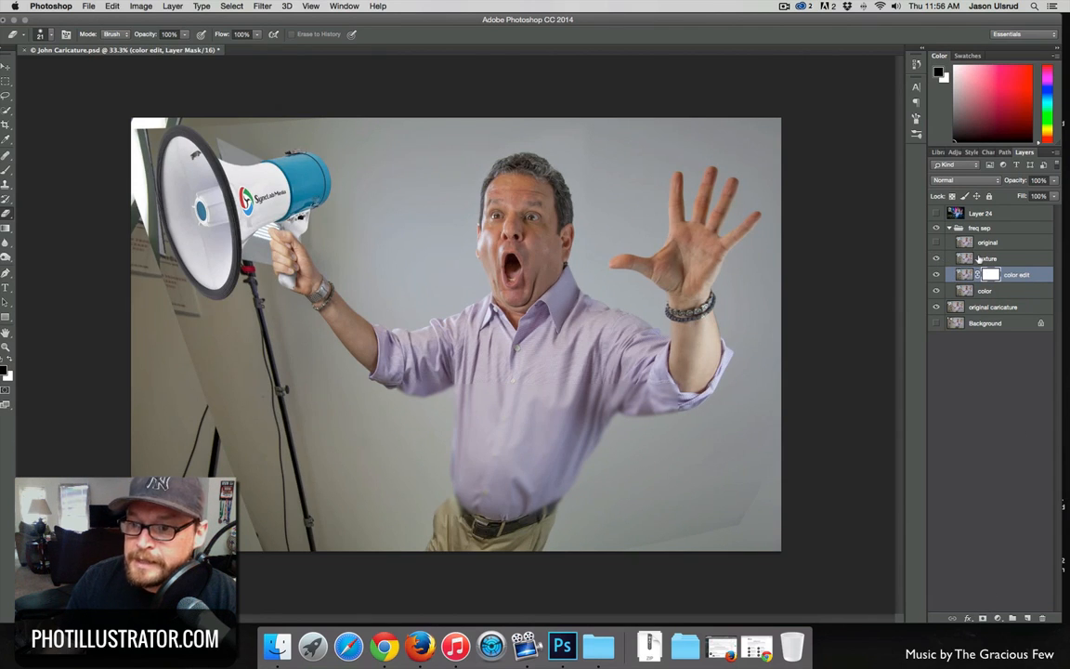
left_click(977, 260)
left_click(264, 7)
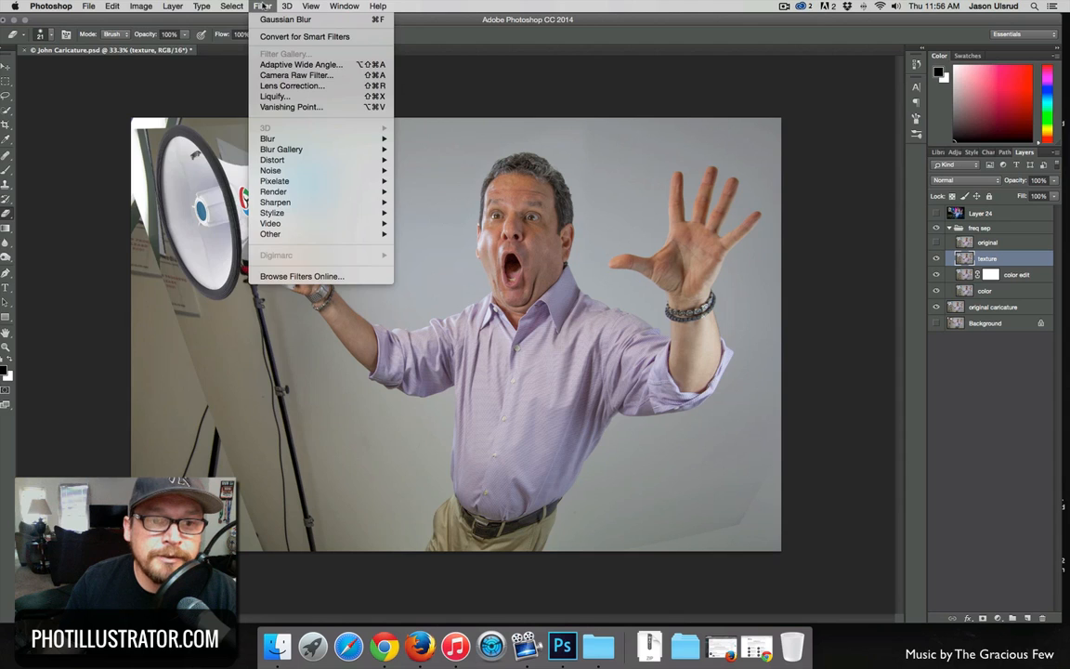
mouse_move(130, 6)
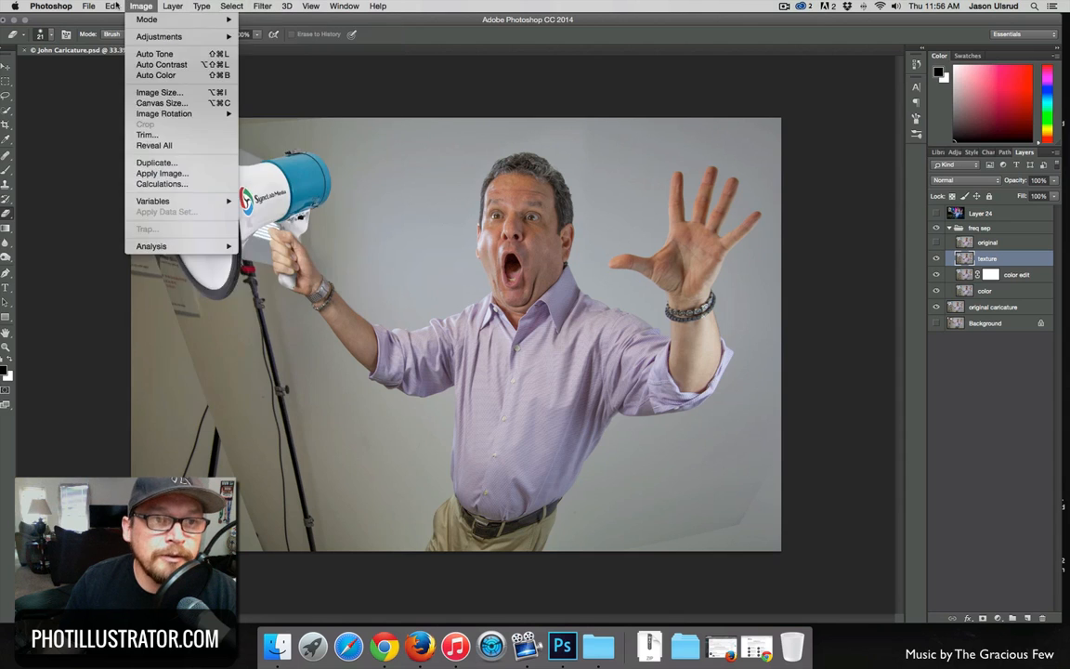
left_click(161, 173)
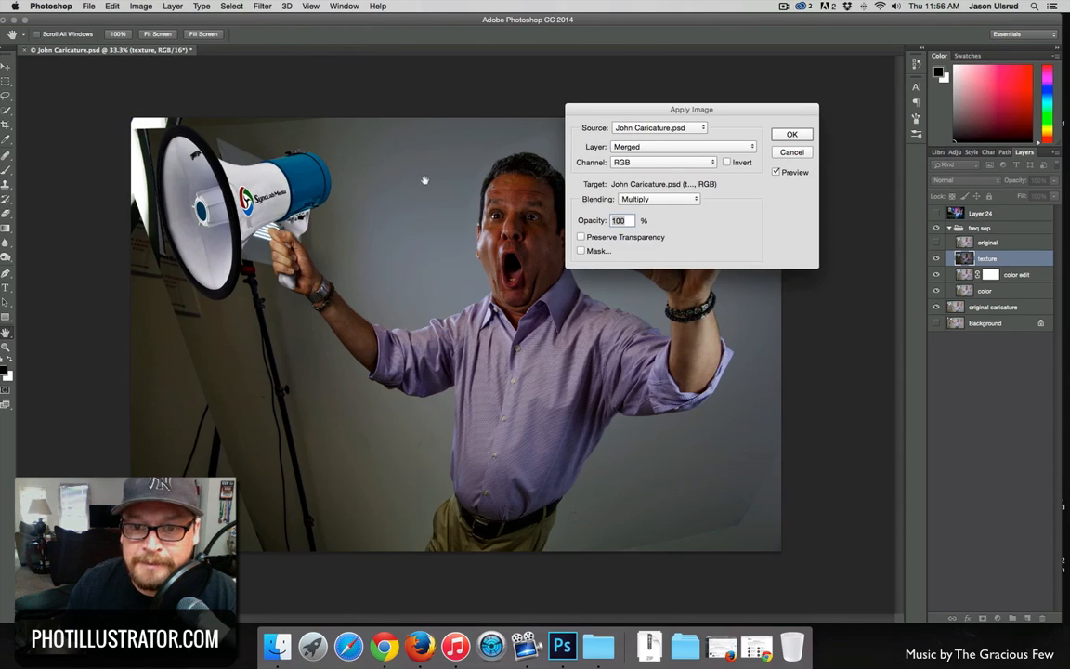
left_click(675, 162)
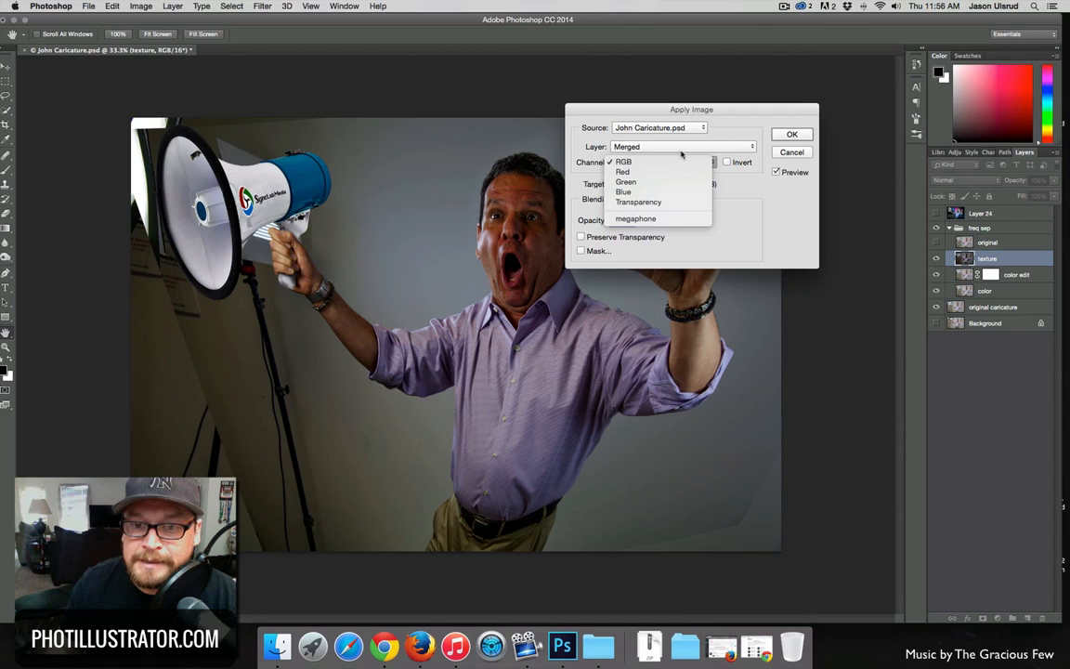
left_click(681, 151)
left_click(681, 147)
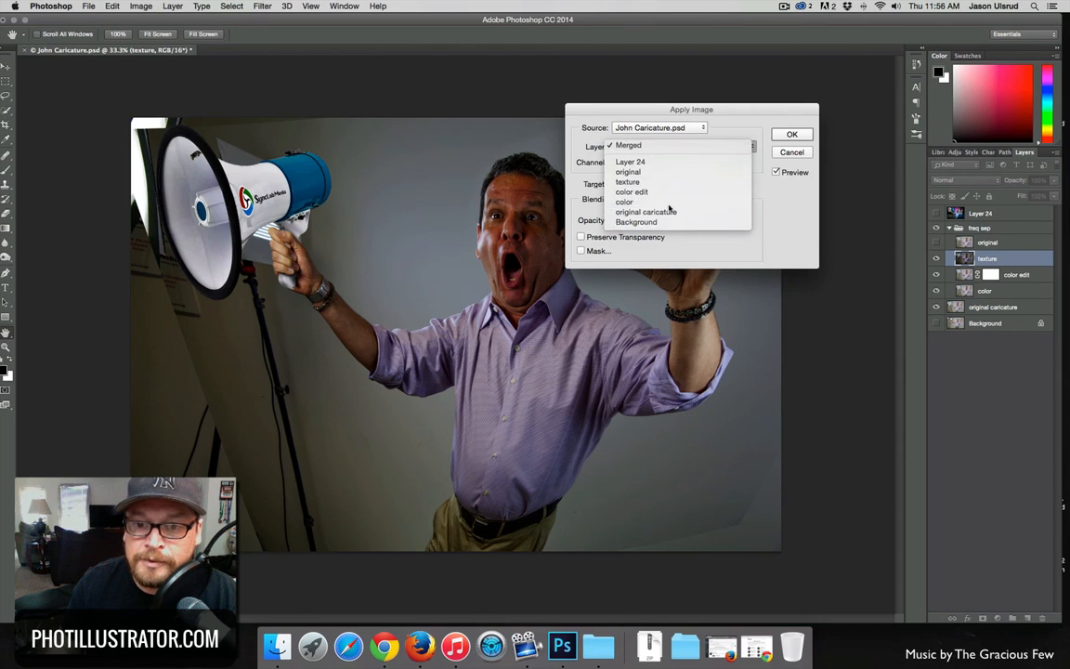
left_click(670, 204)
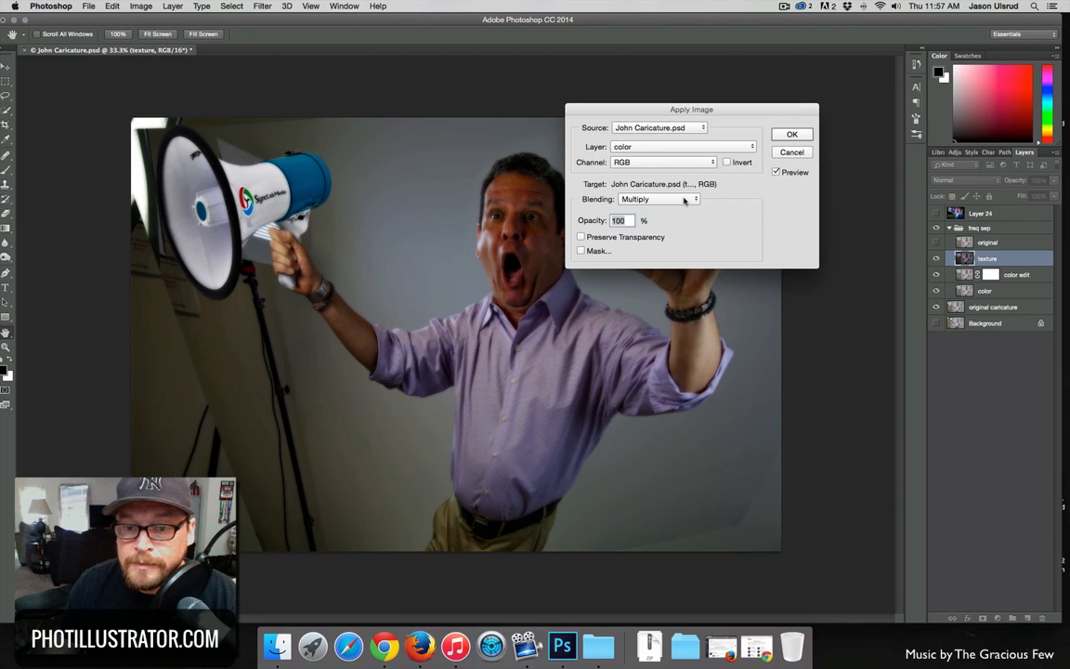
Step: Set the Apply Image blending to Add with scale 2 and offset 0, invert the source and apply it
left_click(685, 198)
left_click(663, 381)
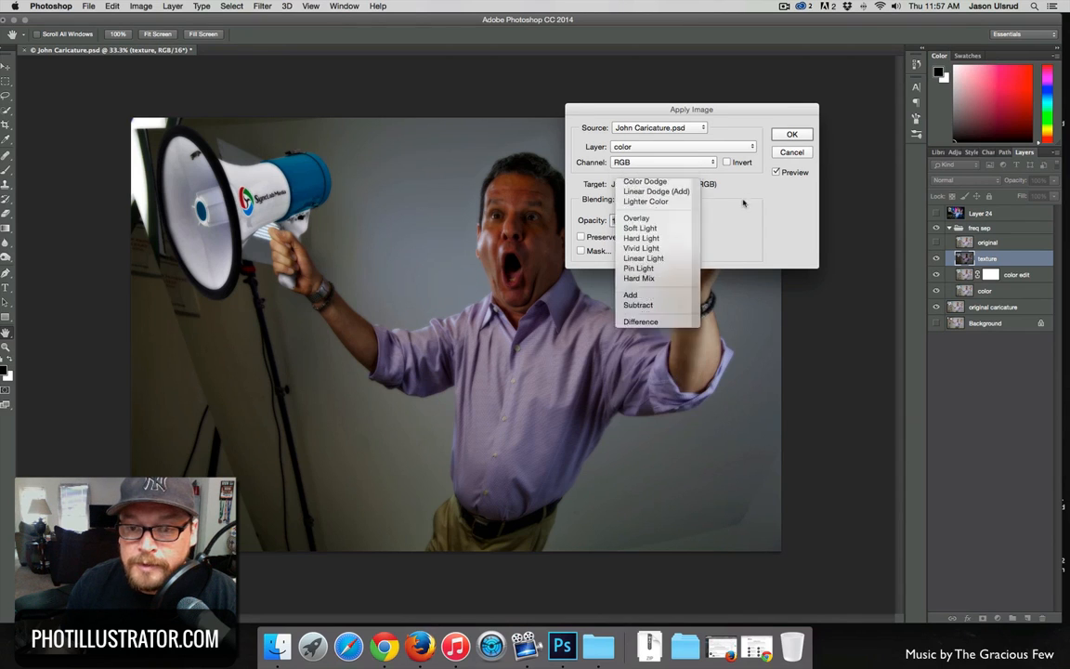
left_click(727, 163)
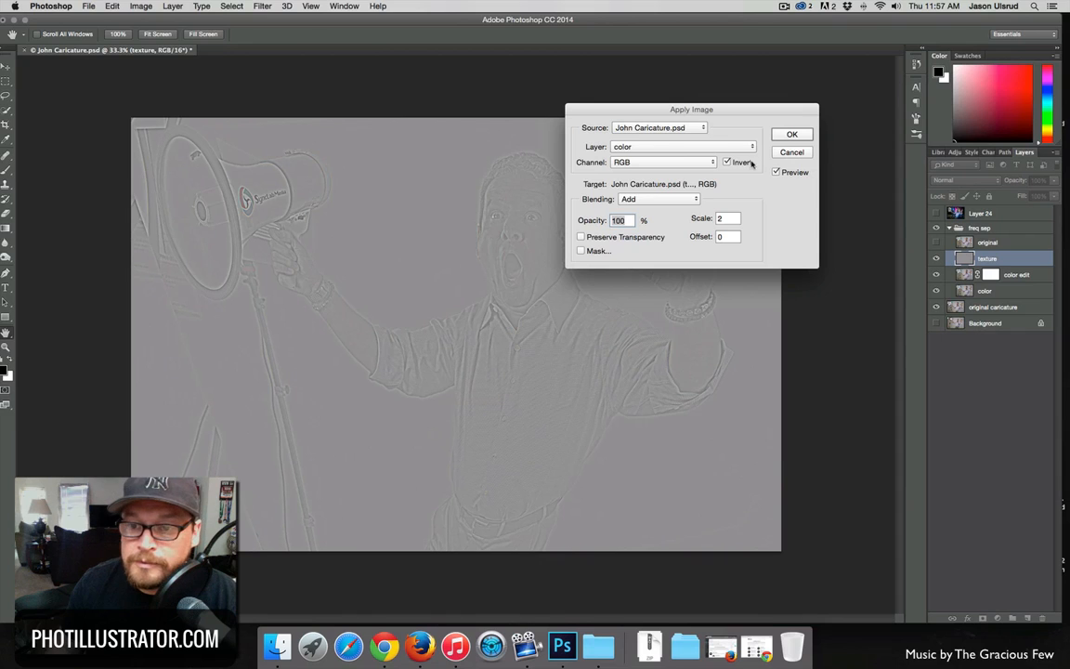
left_click(791, 135)
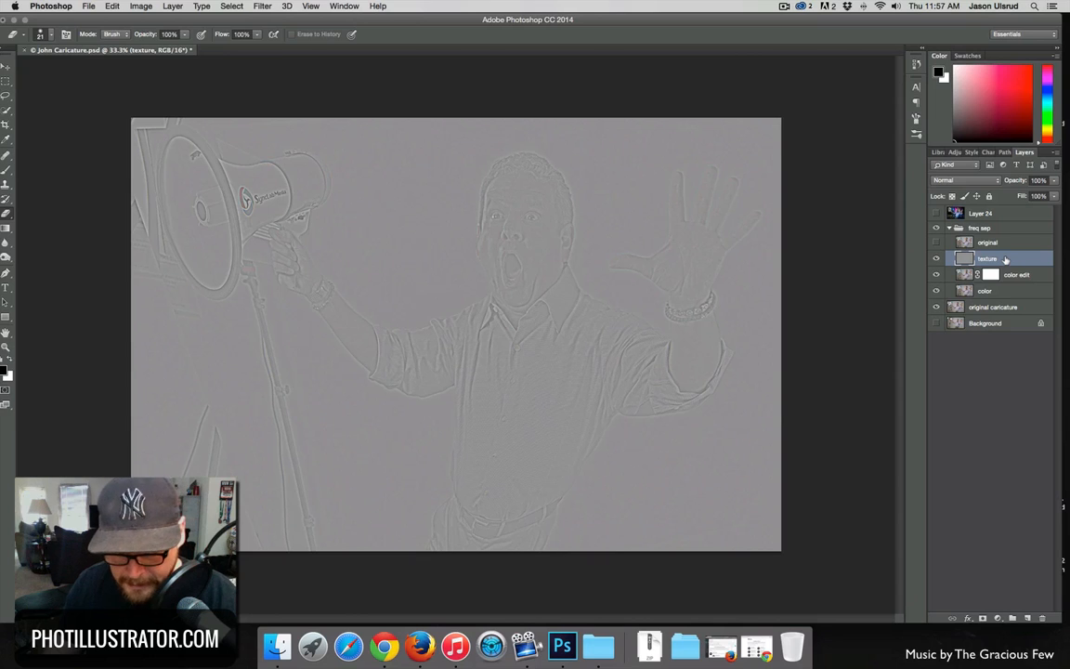
Step: Duplicate the texture layer as texture edit with a white layer mask, and clip it to the texture layer
key("super+j")
double_click(994, 259)
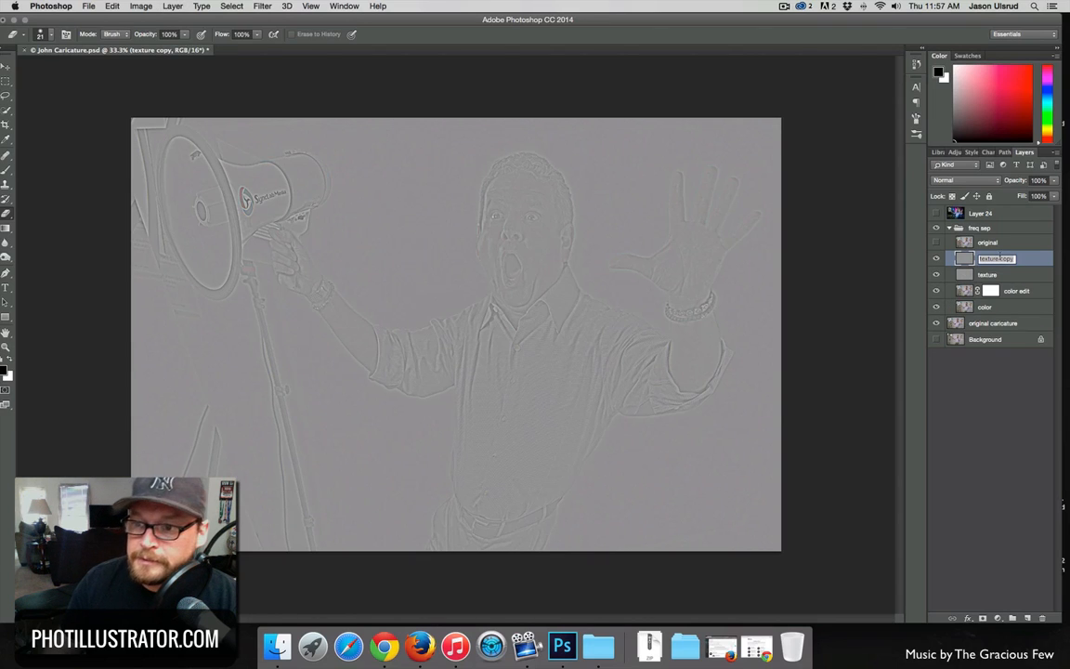
type("text")
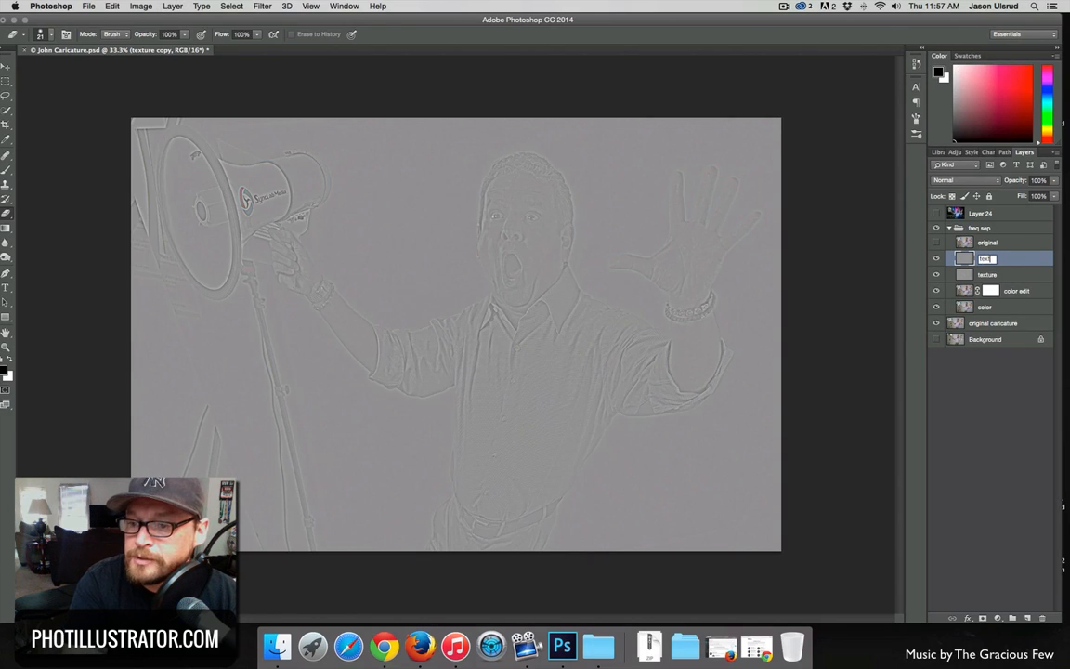
type("ure edit")
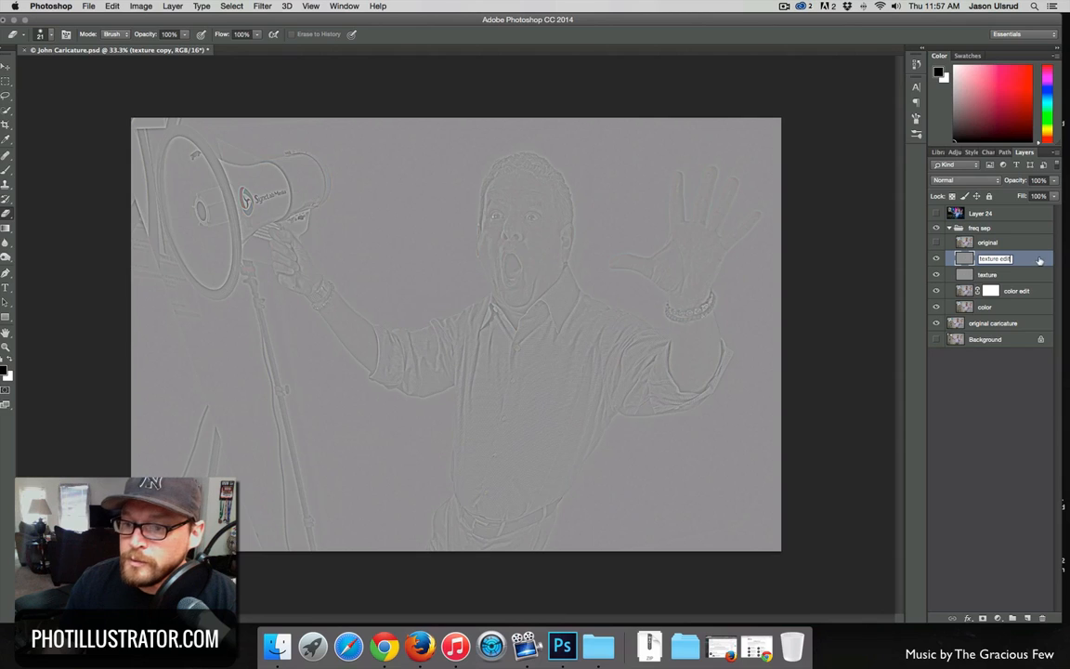
key("Return")
left_click(981, 617)
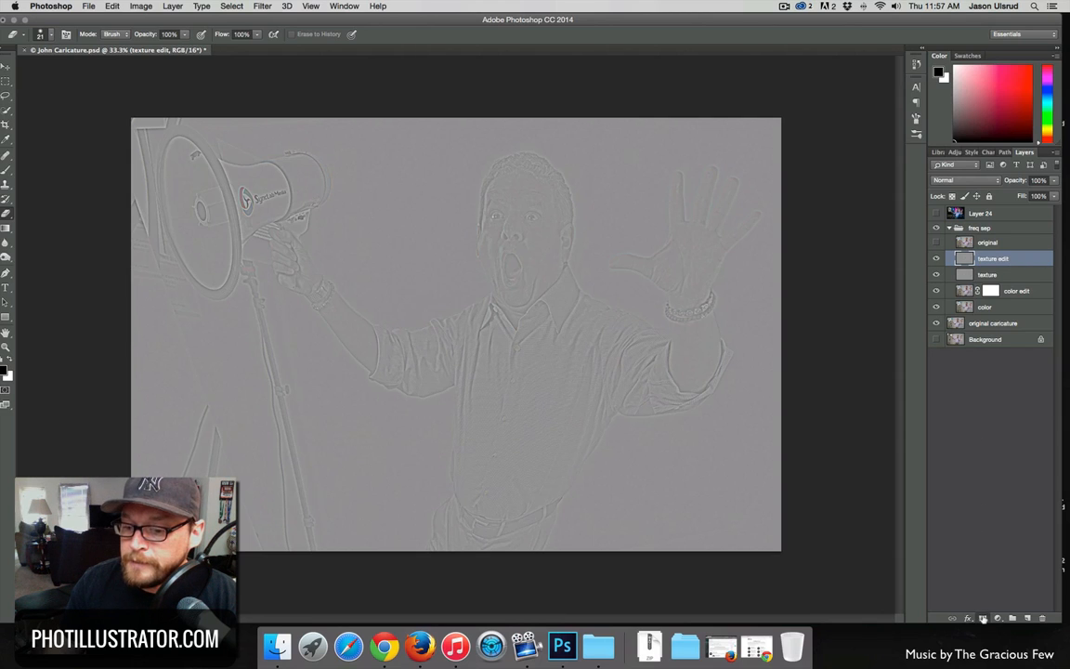
left_click(956, 266, "alt")
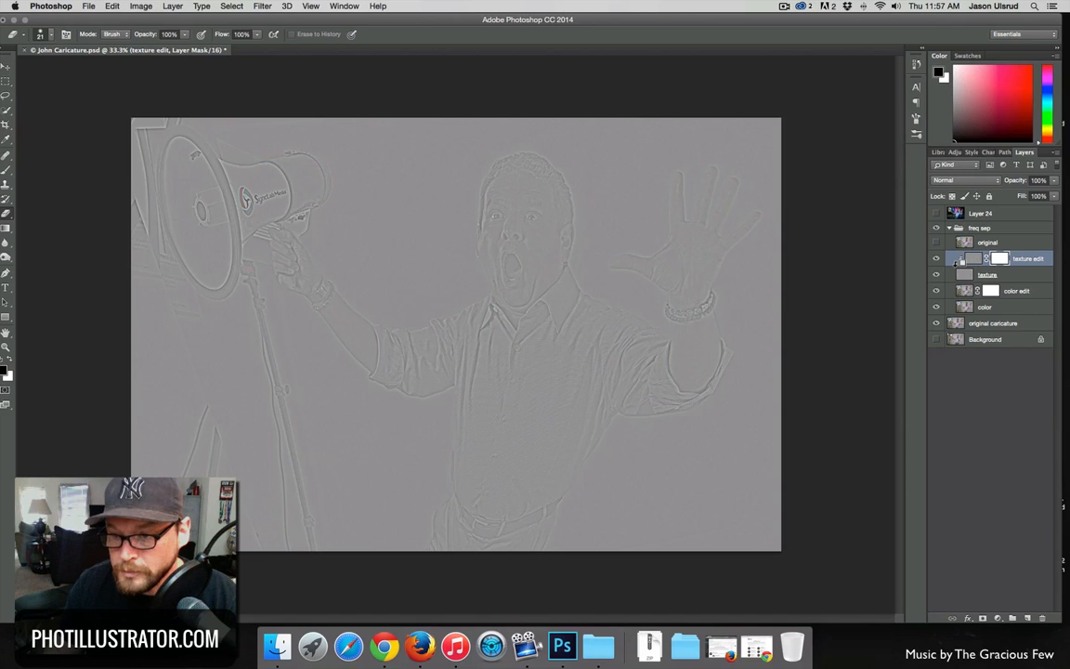
Step: Set the blend mode of the texture layer to Linear Light, keeping the freq sep group expanded
left_click(962, 276)
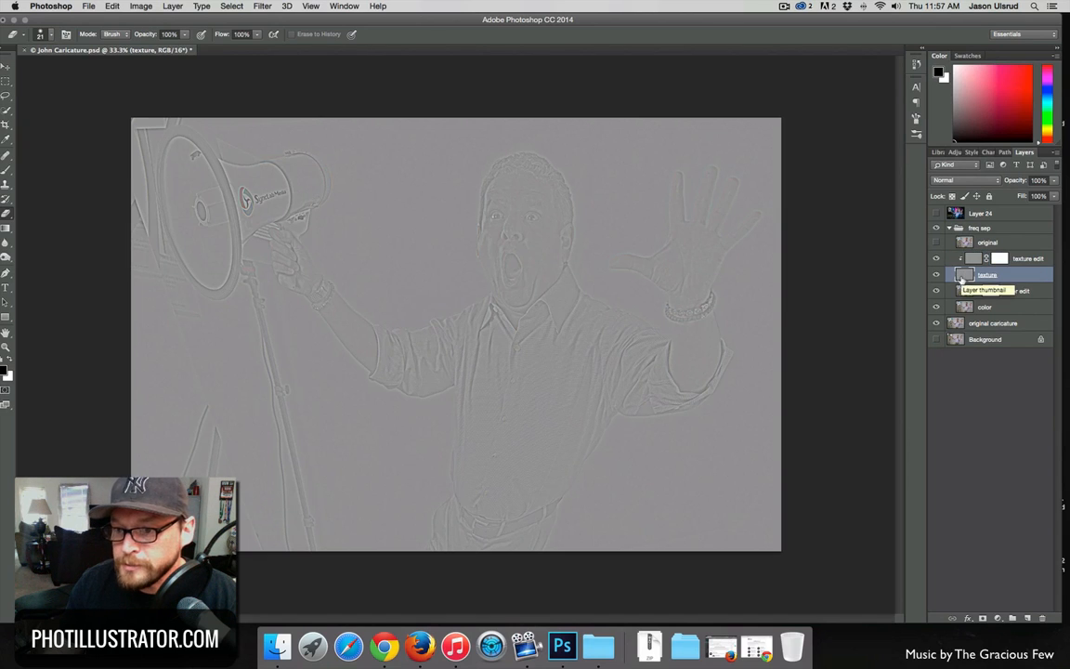
left_click(964, 180)
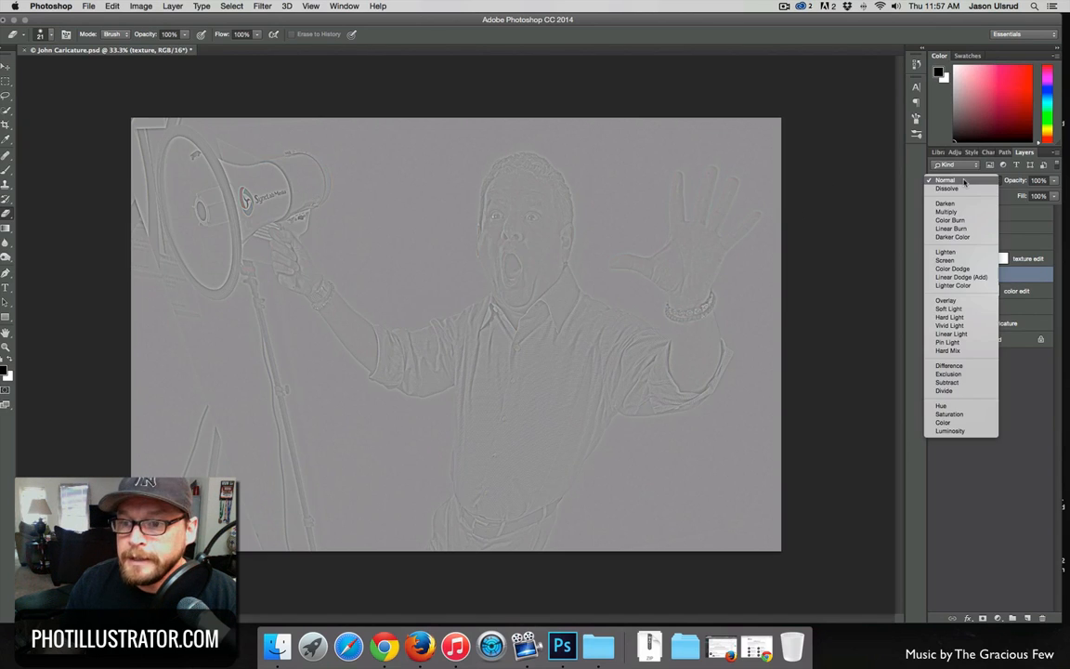
left_click(950, 334)
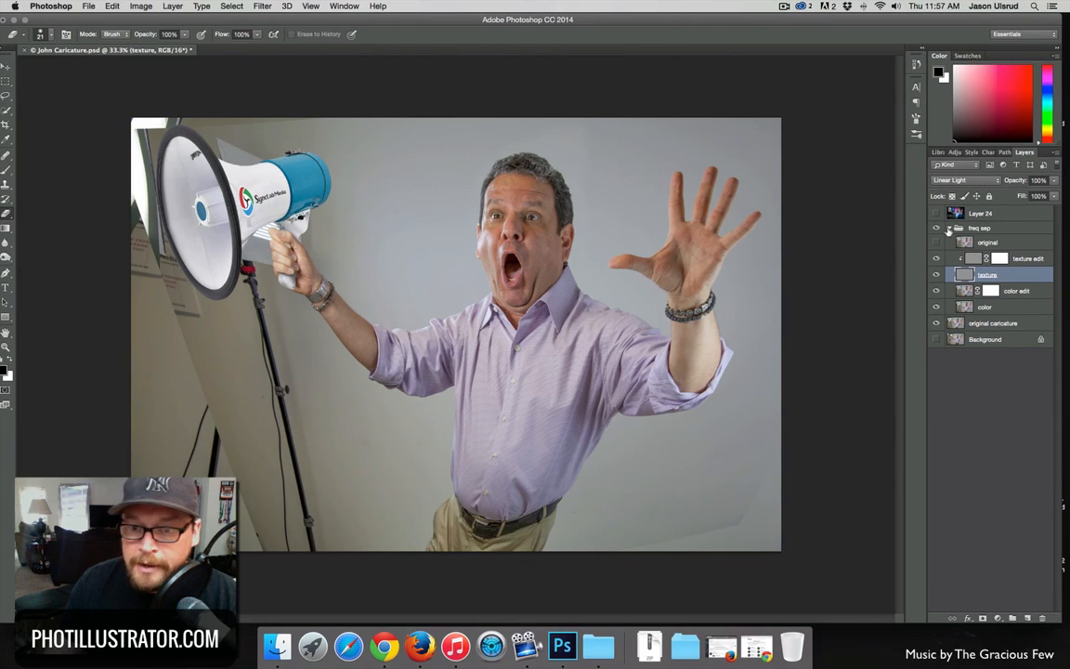
left_click(948, 228)
left_click(948, 228)
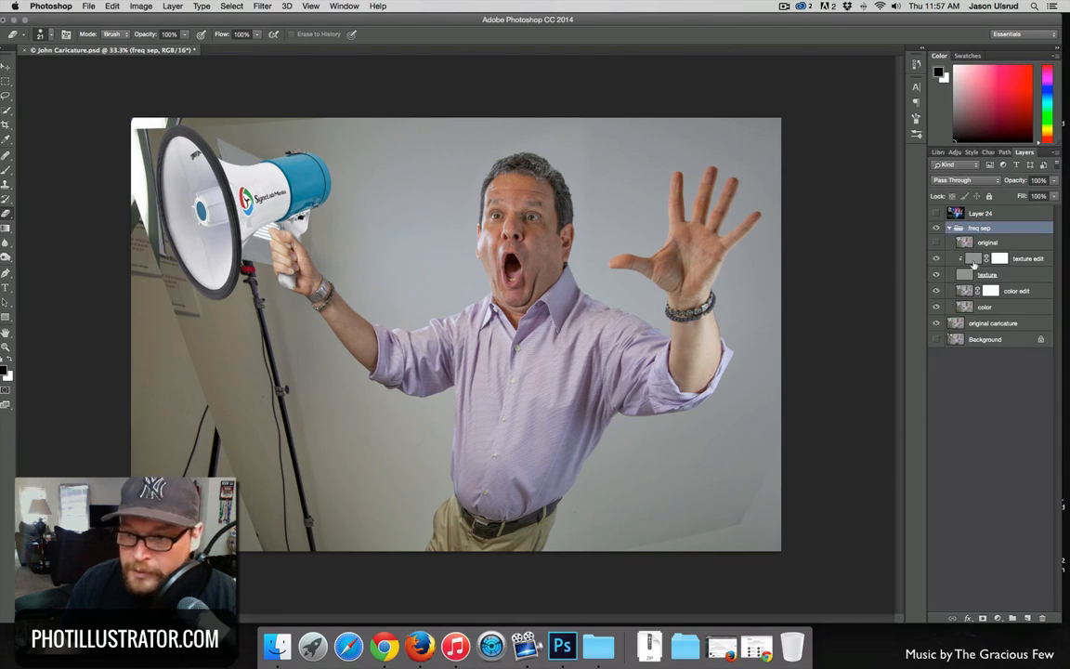
Step: Add a new empty layer directly above color edit and name it painting
left_click(972, 291)
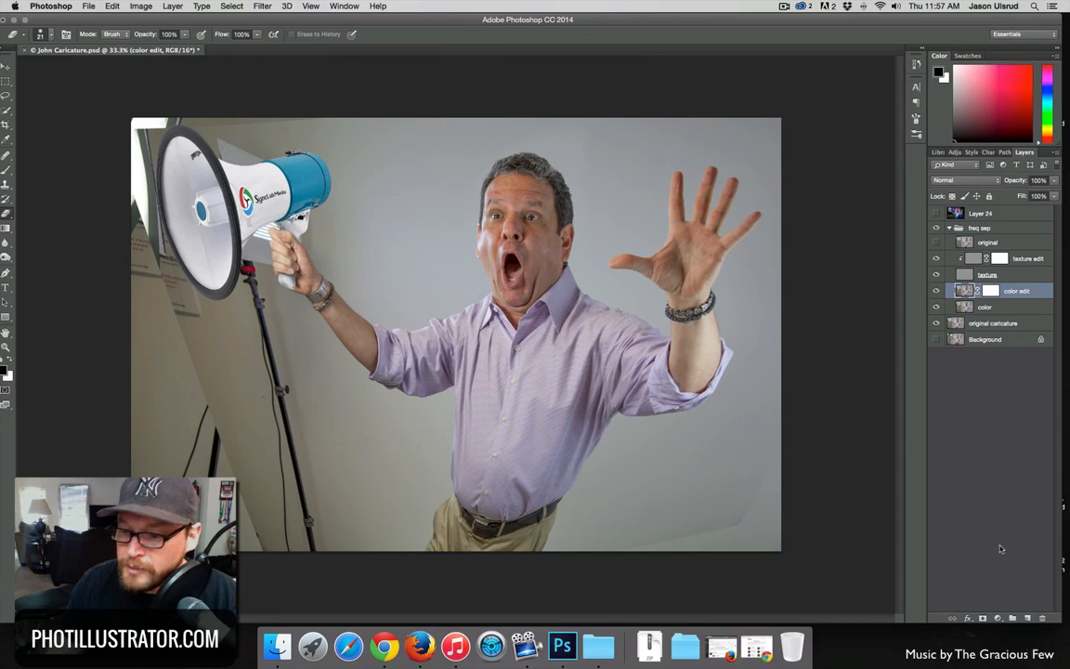
left_click(1027, 619)
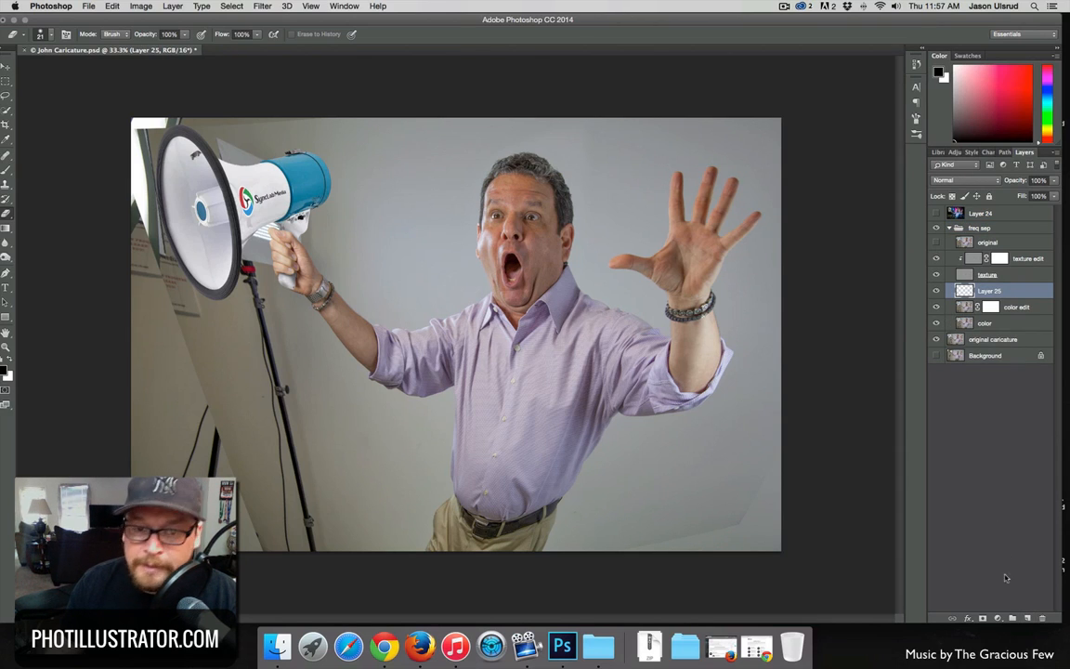
double_click(990, 291)
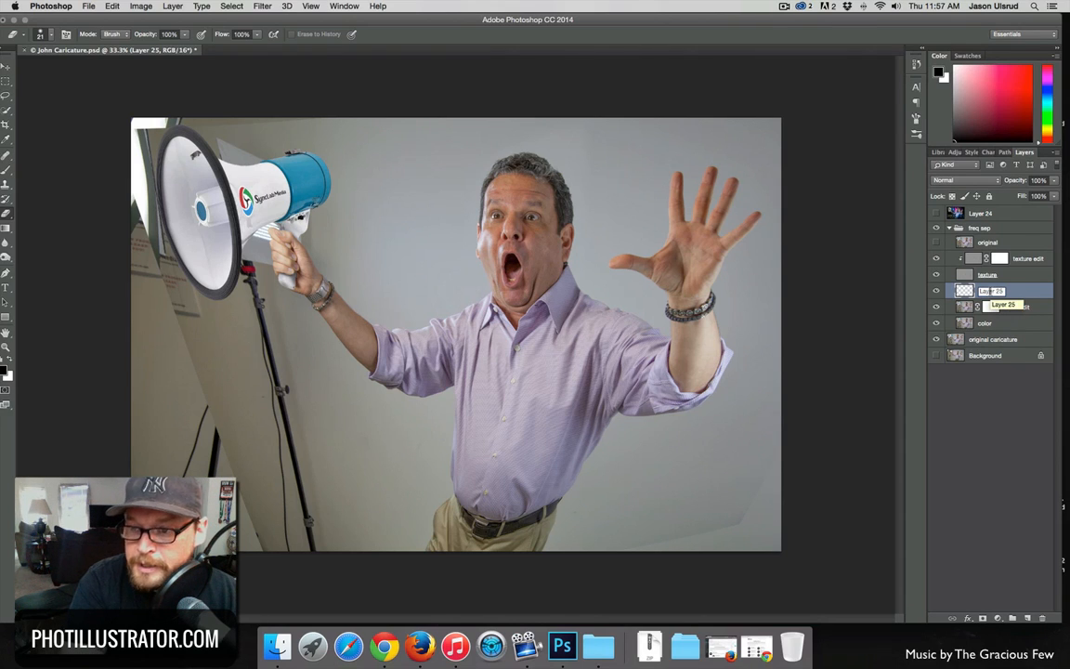
type("pa")
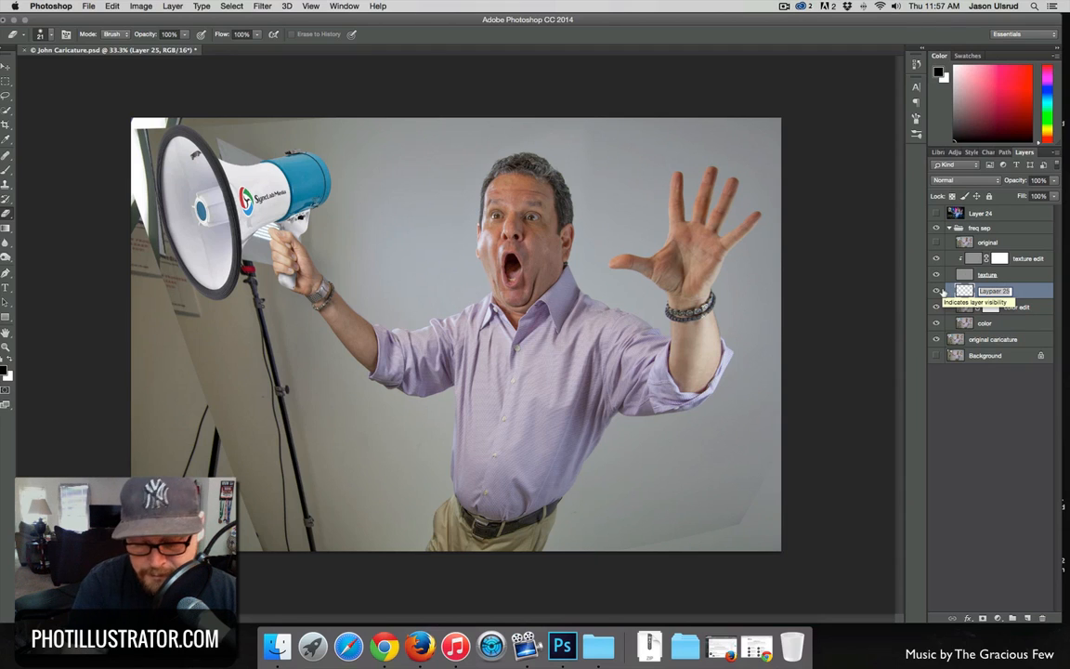
type("pa")
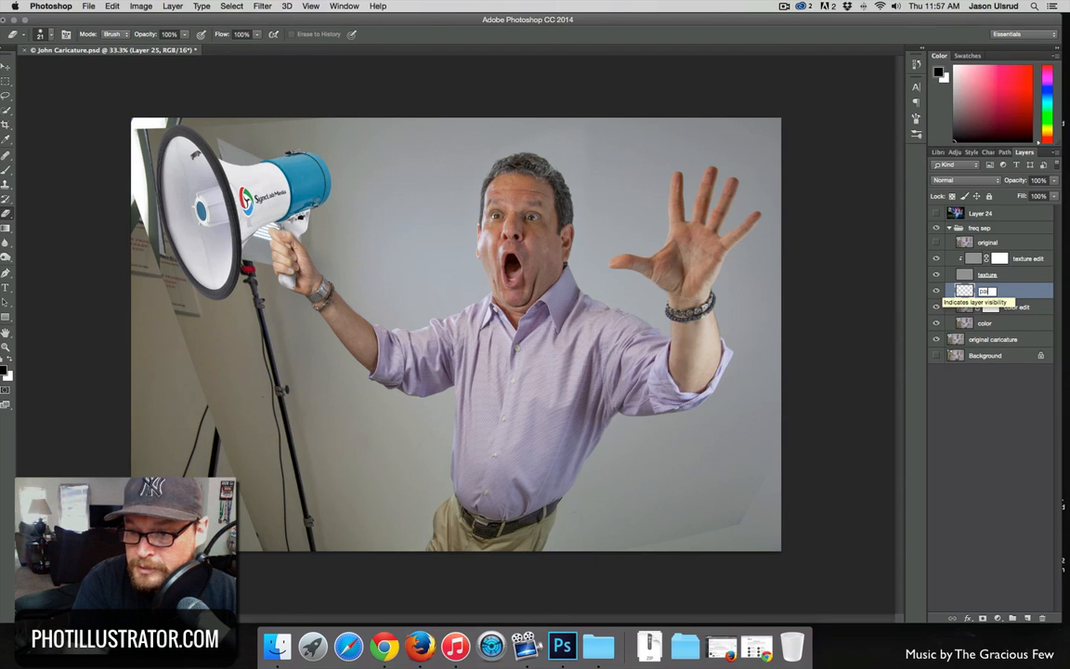
type("inting")
key("Return")
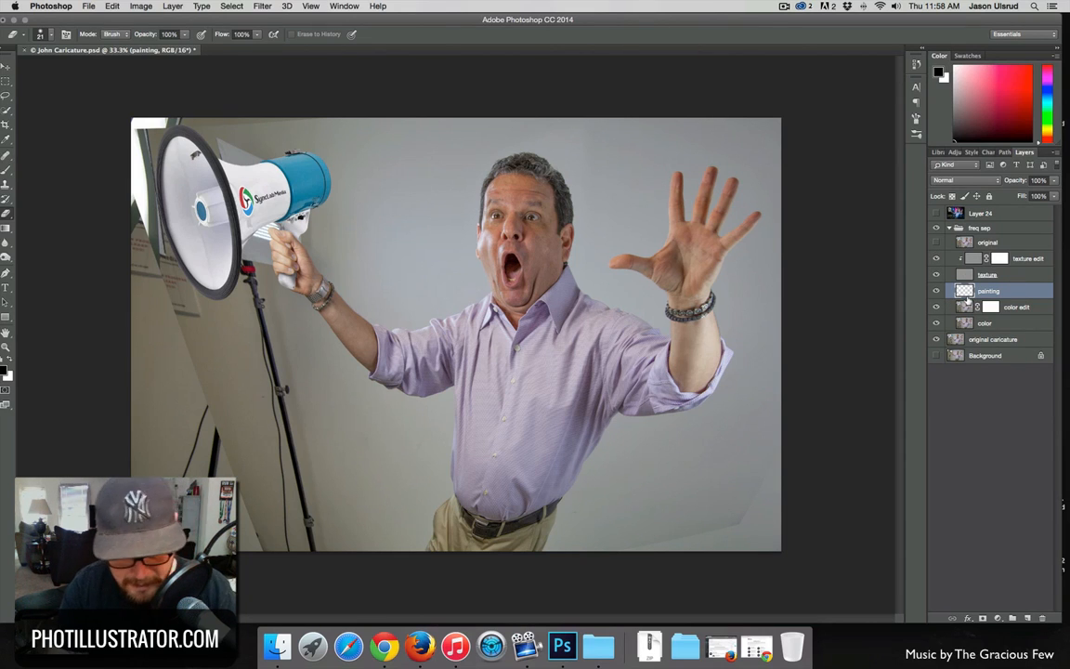
Step: Switch to the Brush tool and set its flow to 1% at 100% opacity for retouching the man's face
scroll(494, 228, "up", 1)
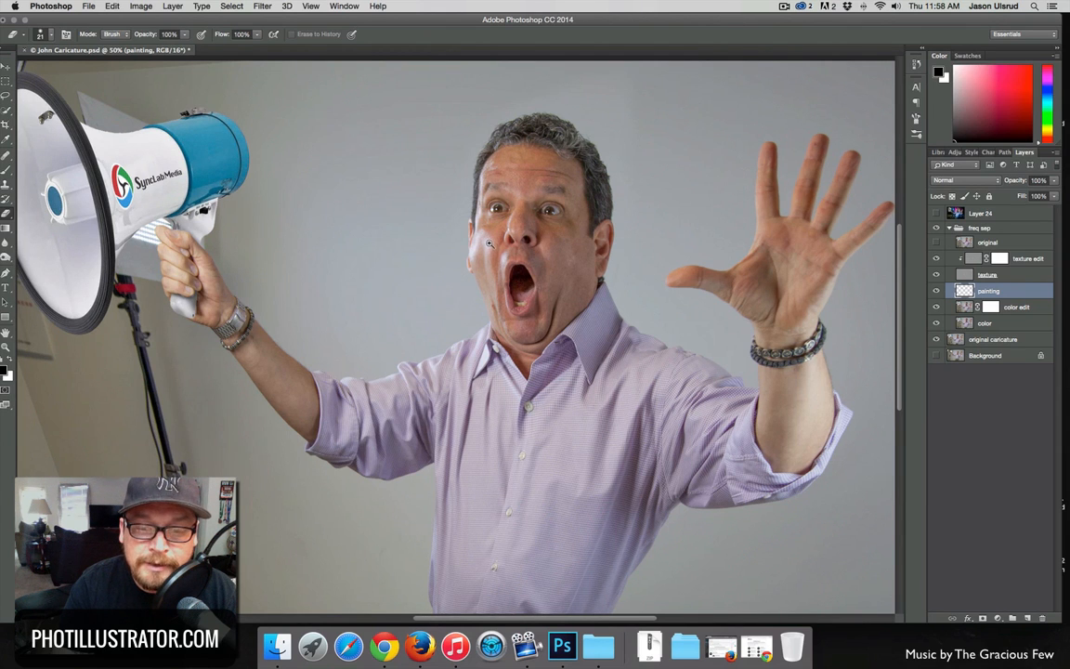
scroll(495, 242, "up", 1)
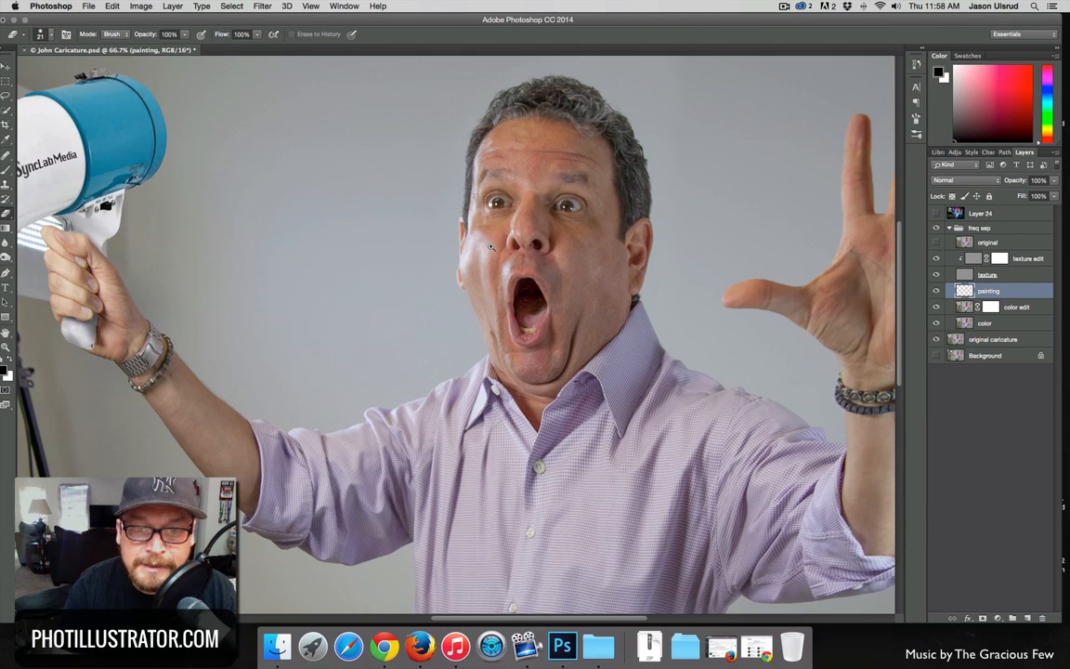
scroll(492, 246, "up", 1)
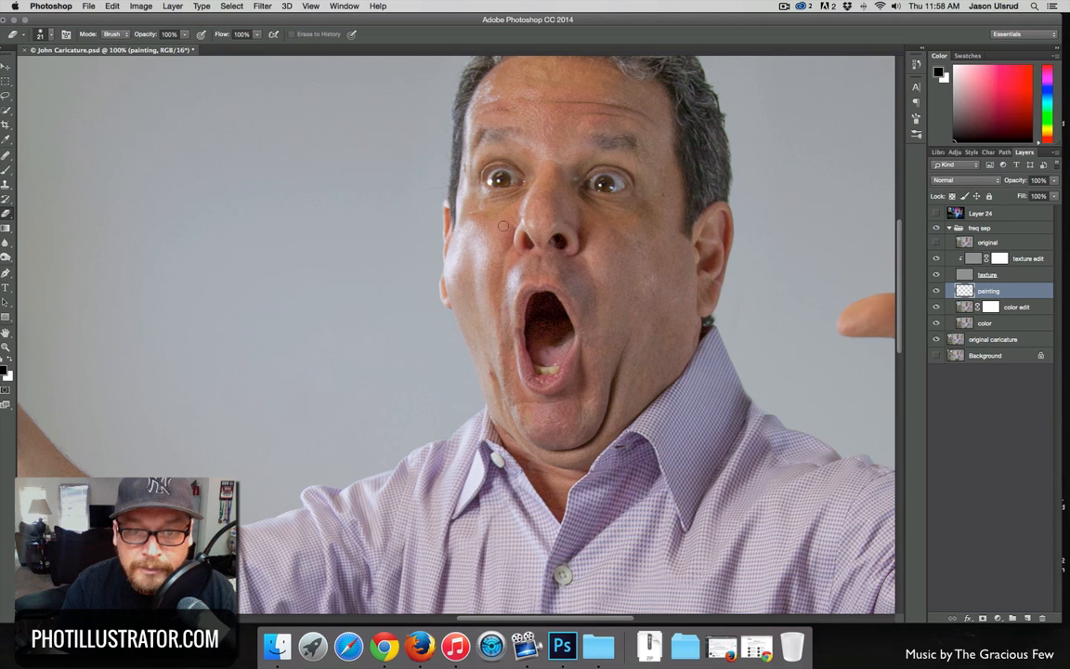
scroll(501, 227, "up", 3)
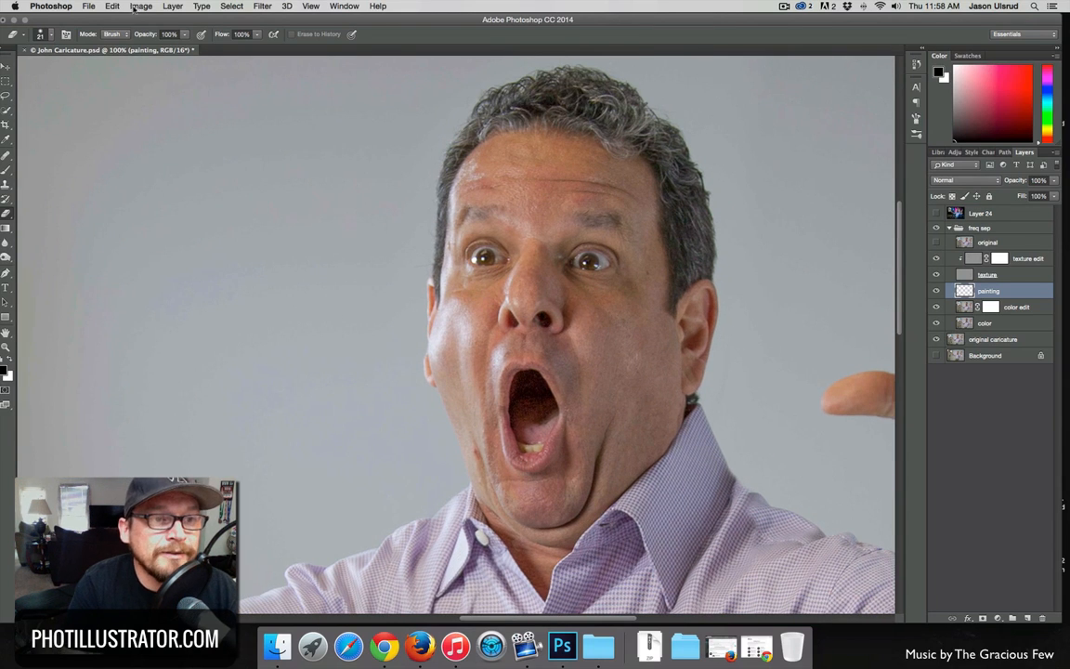
left_click_drag(136, 21, 141, 21)
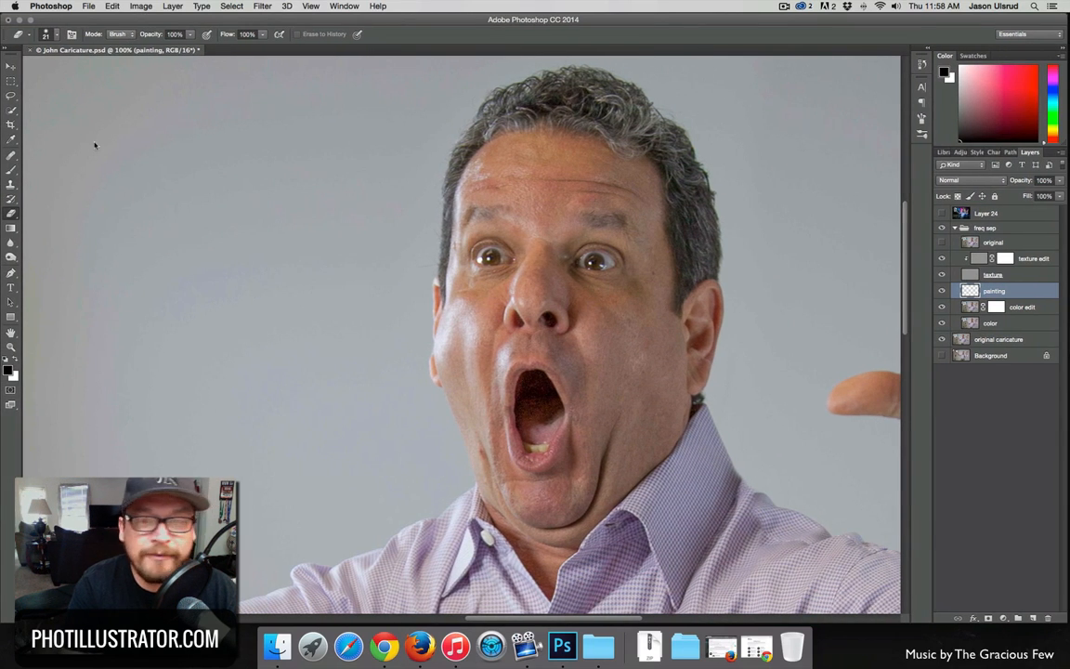
key("b")
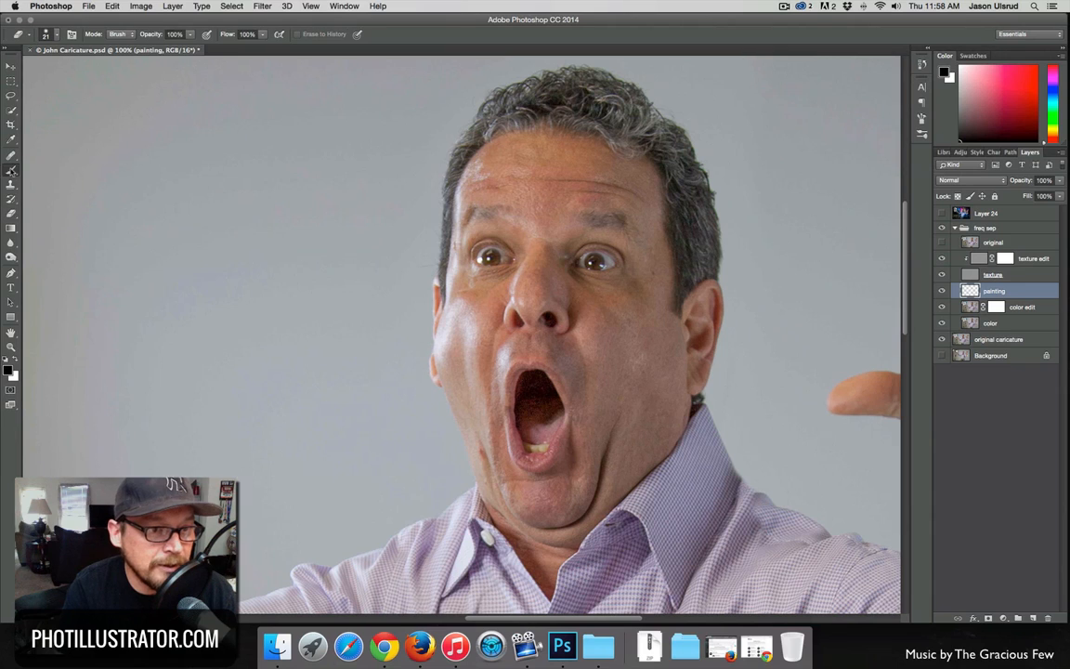
left_click(308, 34)
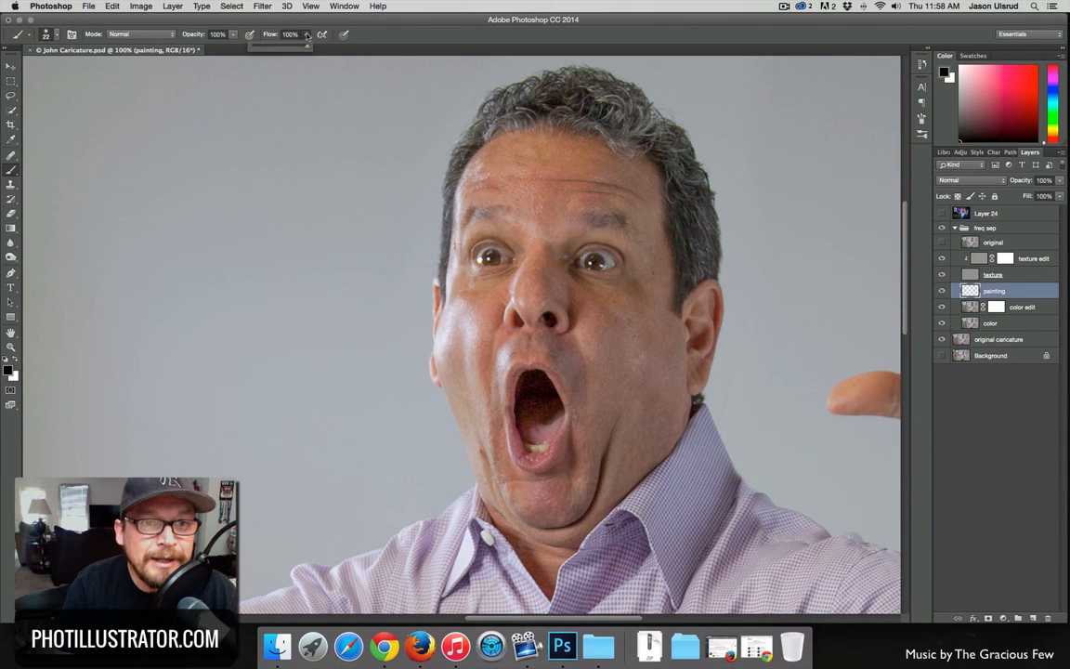
left_click_drag(274, 50, 244, 43)
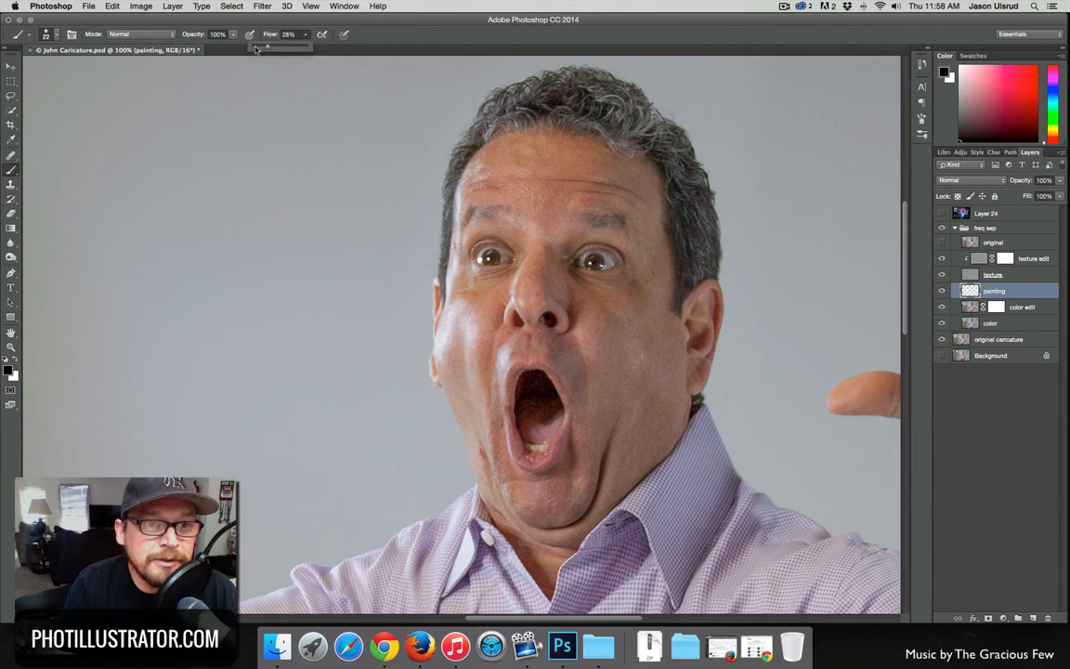
left_click(235, 36)
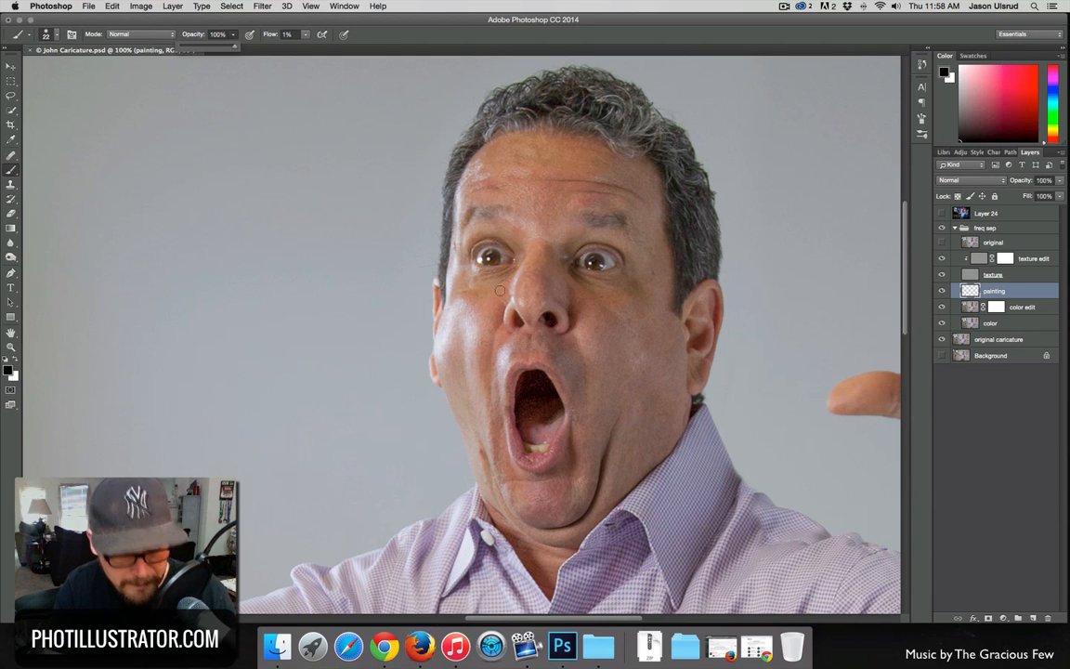
Step: Enlarge the brush to 32 px and paint nearby sampled skin tones over the shiny highlights on the forehead's left side
mouse_move(507, 185)
left_mouse_down()
mouse_move(515, 189)
mouse_move(504, 180)
left_mouse_up()
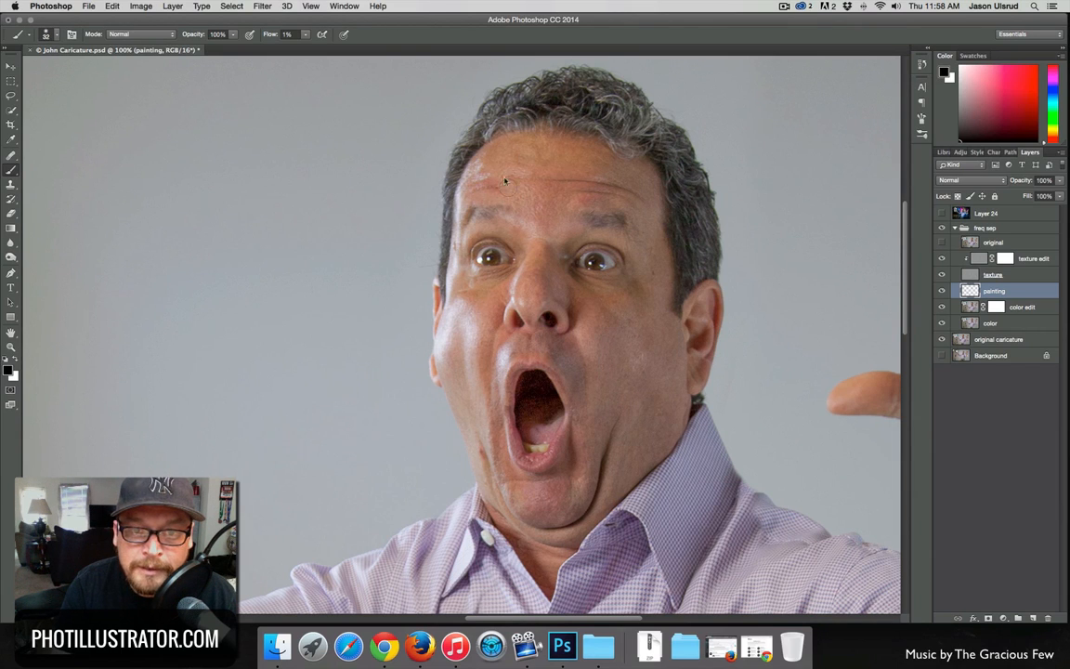
left_click(496, 159, "alt")
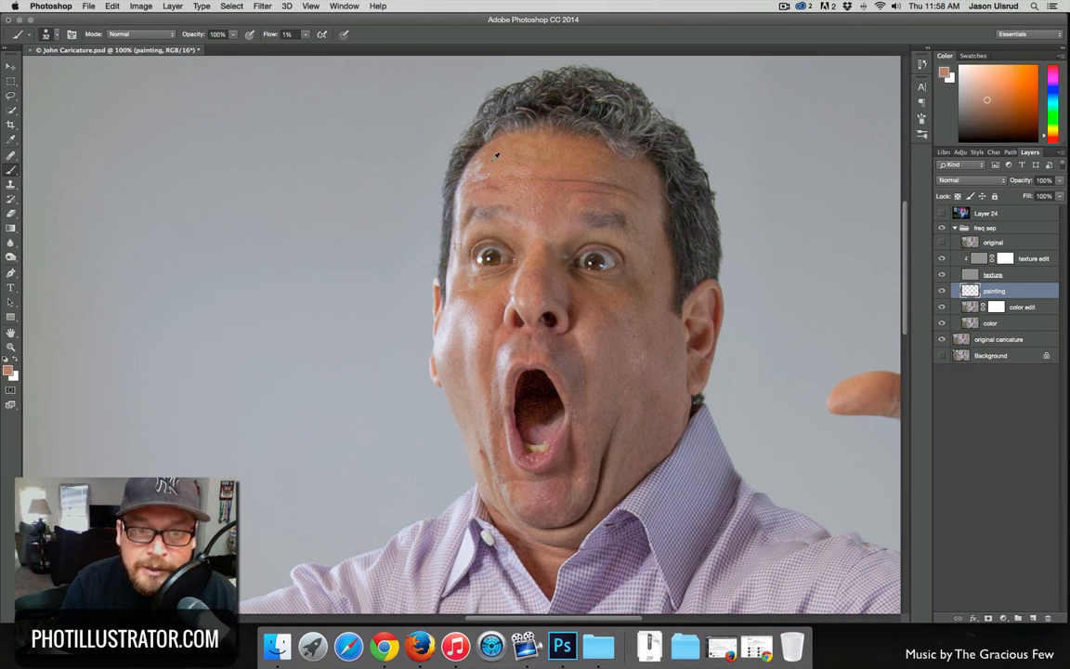
left_click(495, 156, "alt")
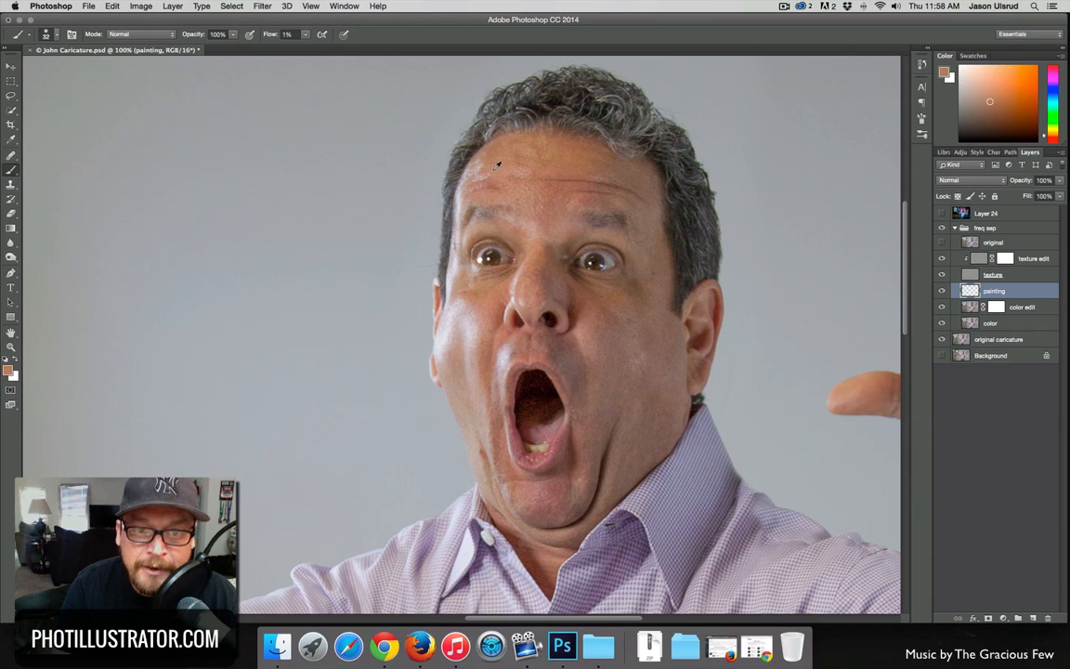
left_click(486, 158, "alt")
left_click(483, 171, "alt")
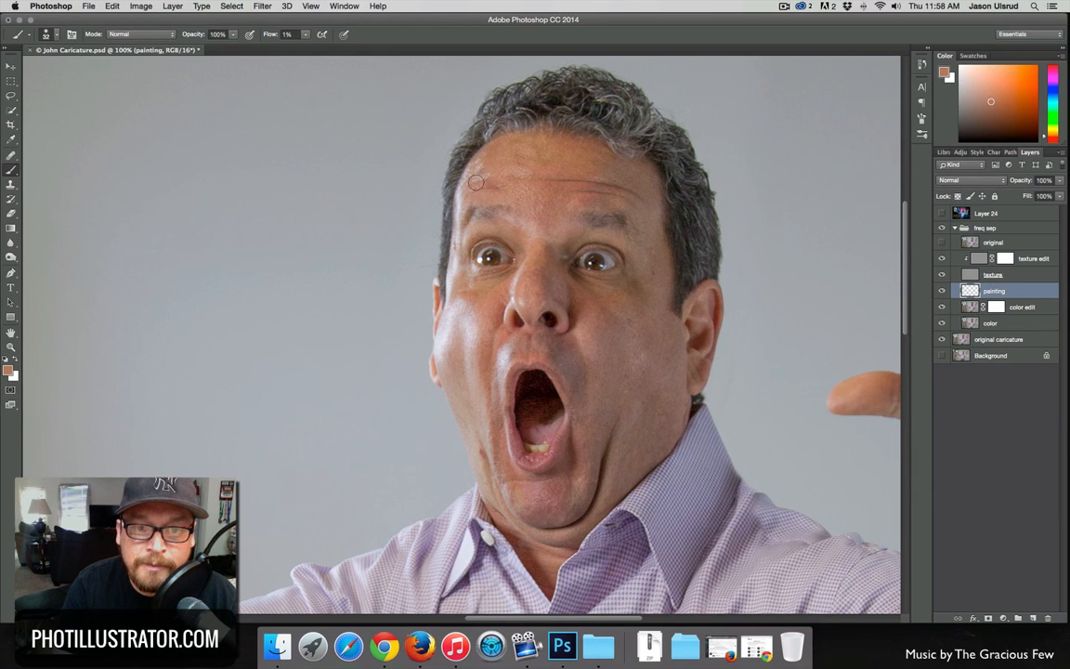
Step: Paint sampled skin tones over the bright highlights on the left cheek, enlarging the brush to 48 px
left_click(480, 306, "alt")
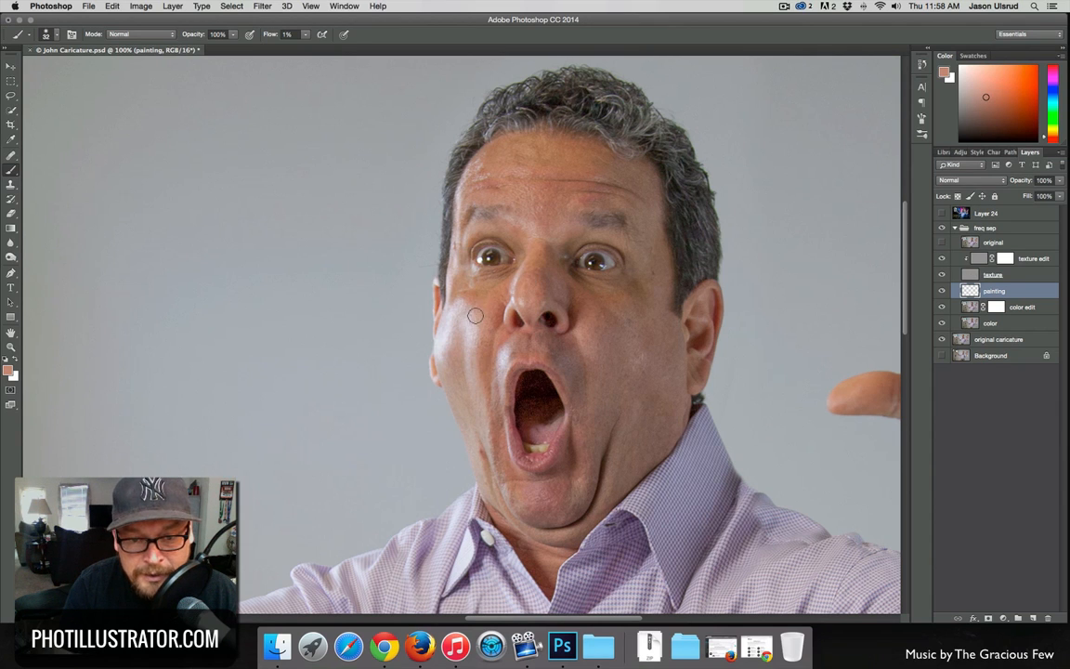
mouse_move(472, 315)
left_mouse_down()
mouse_move(487, 315)
mouse_move(476, 347)
mouse_move(467, 307)
left_mouse_up()
left_click(470, 286, "alt")
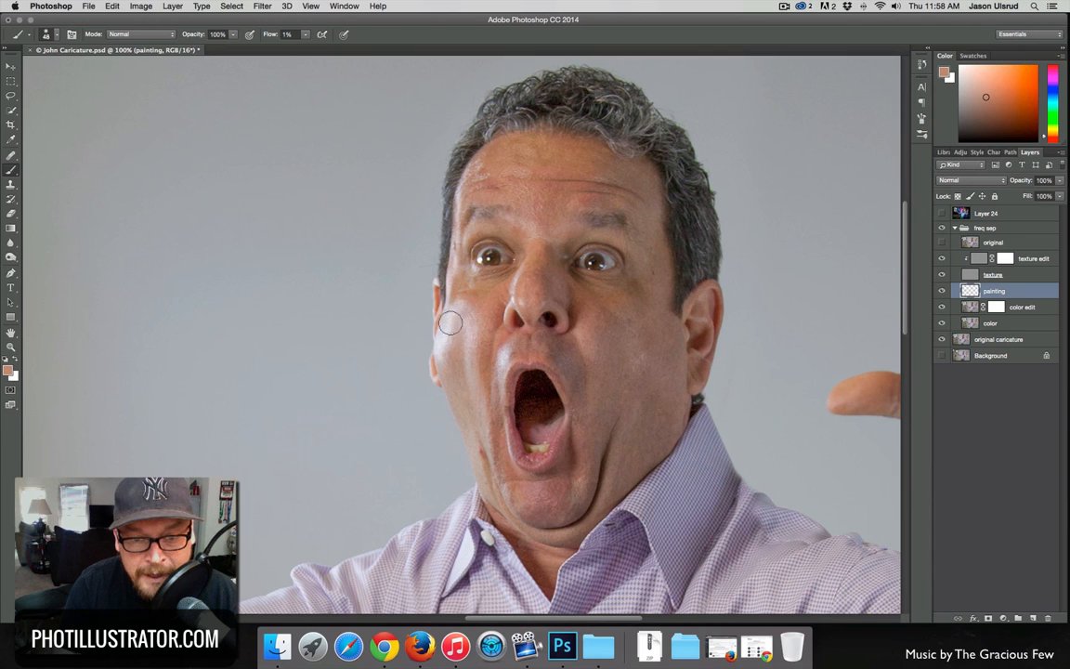
left_click_drag(469, 310, 482, 355)
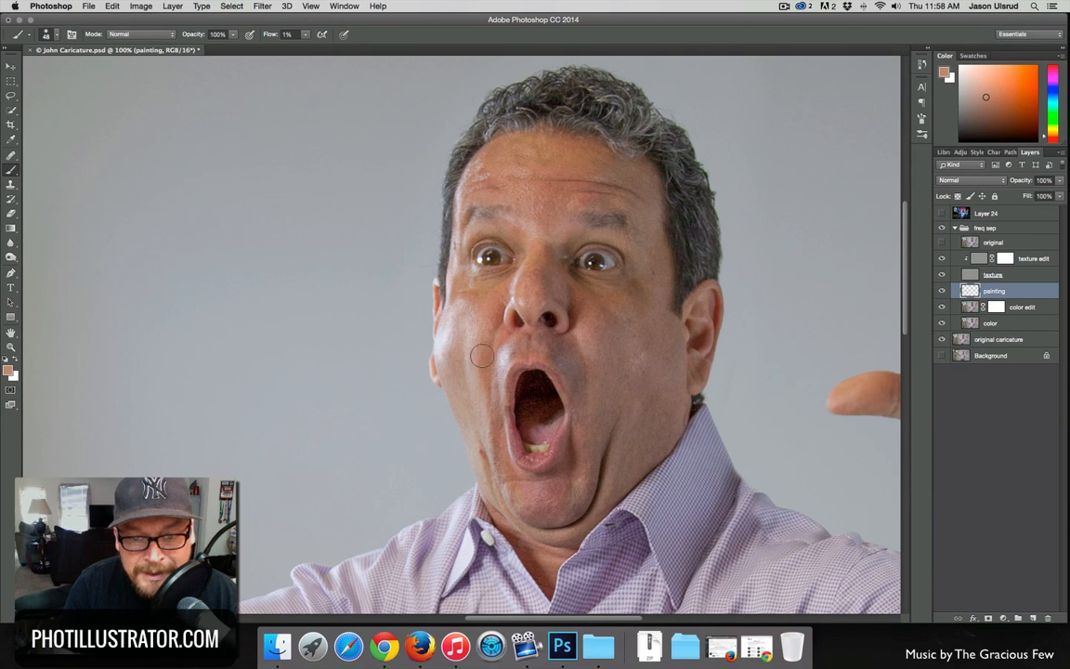
left_click(481, 350, "alt")
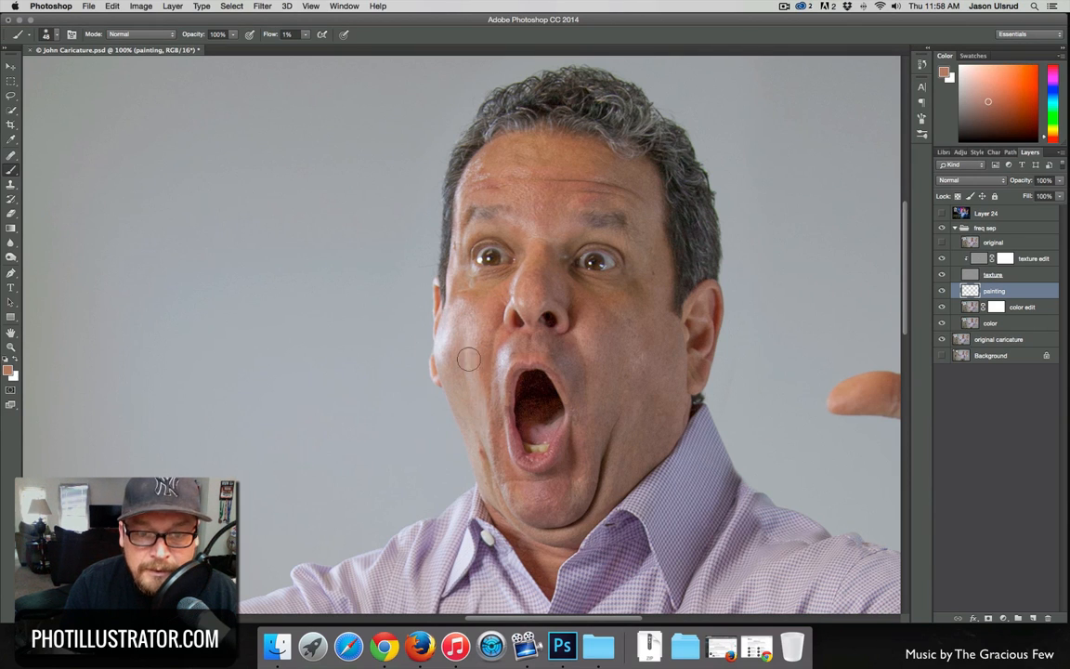
left_click(478, 409, "alt")
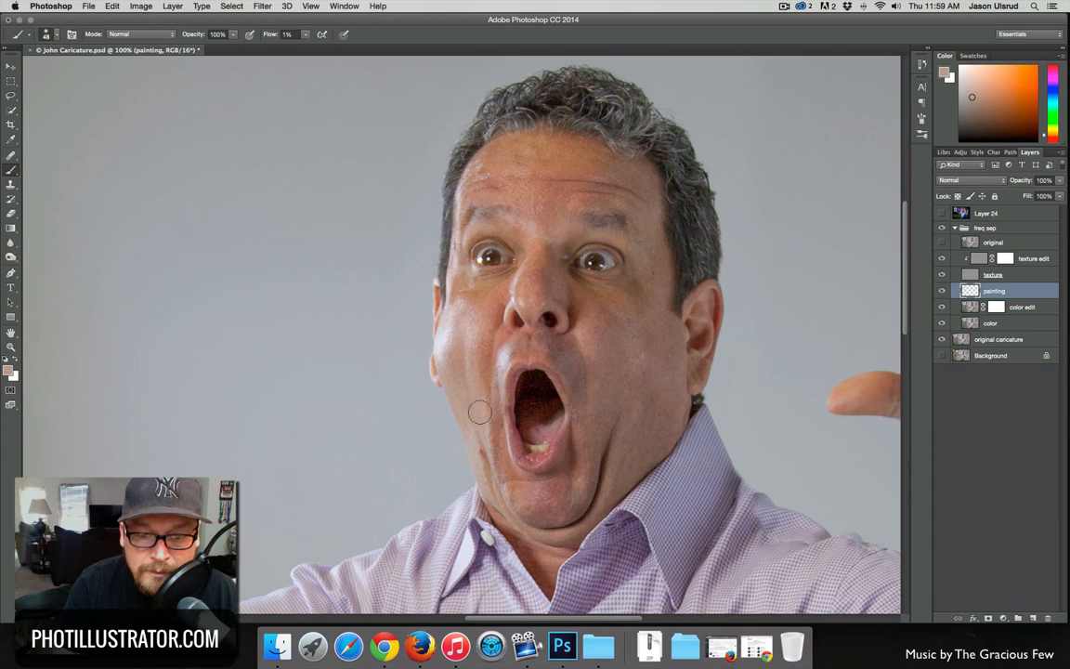
left_click(447, 356, "alt")
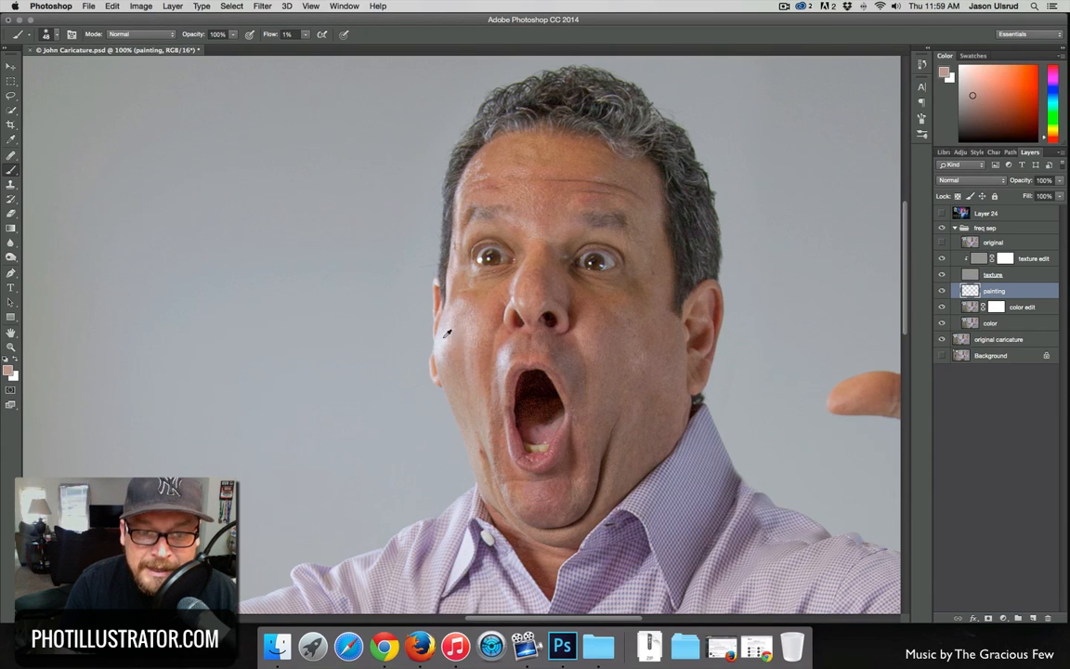
left_click(444, 353, "alt")
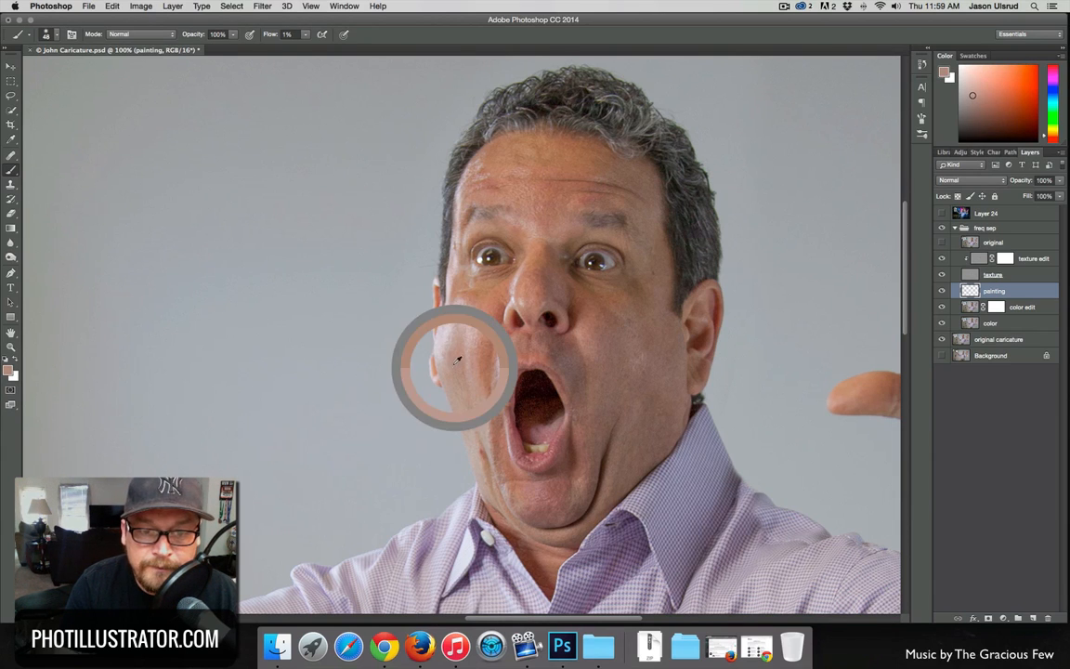
Step: Reduce the brush to 24 px and soften the nose highlight with skin tones sampled from the nose
left_click(522, 285, "alt")
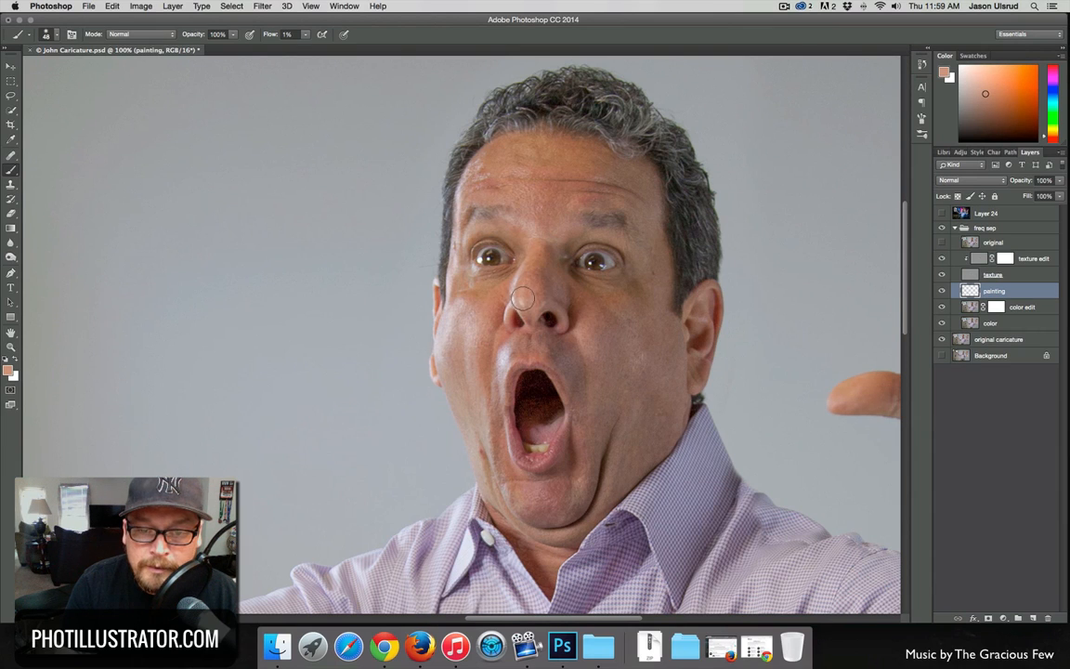
left_click_drag(523, 297, 519, 299)
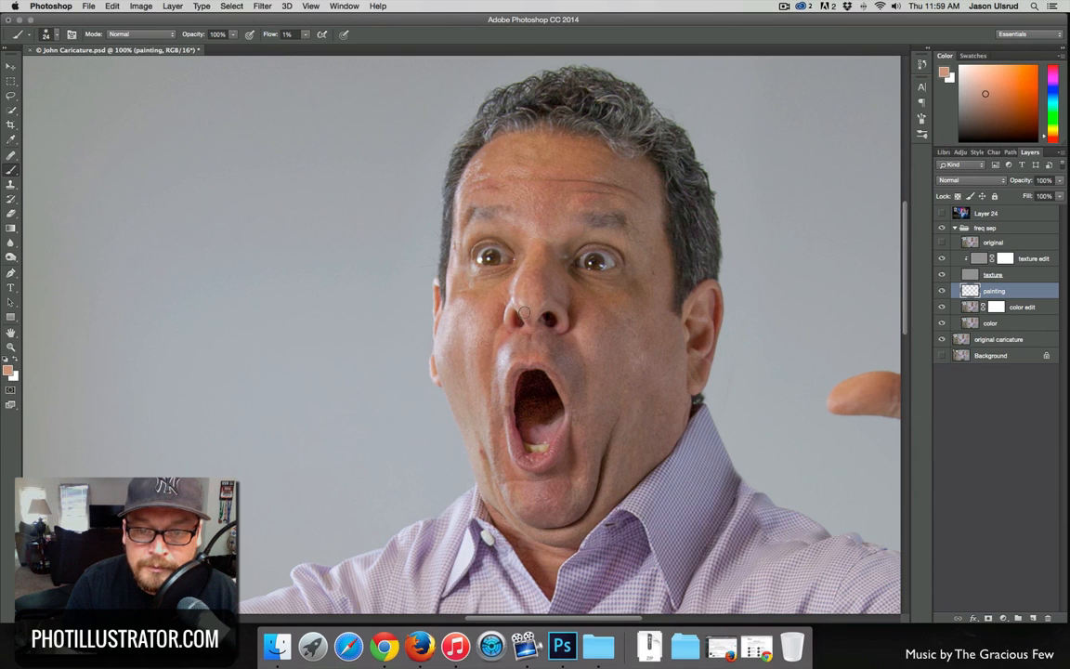
left_click(523, 307, "alt")
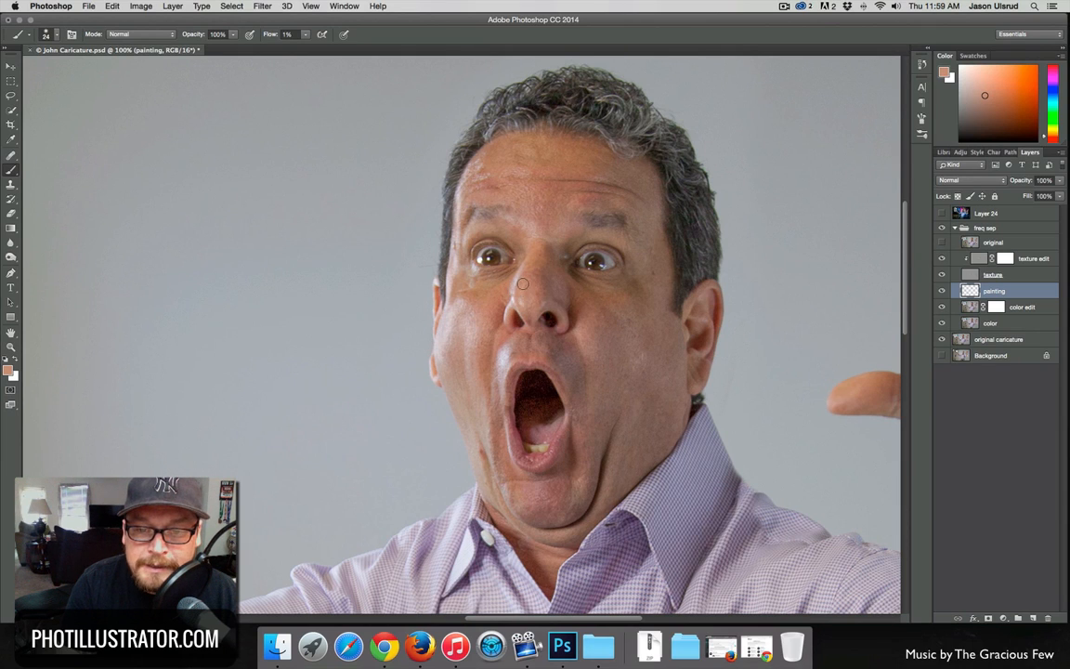
left_click(526, 285, "alt")
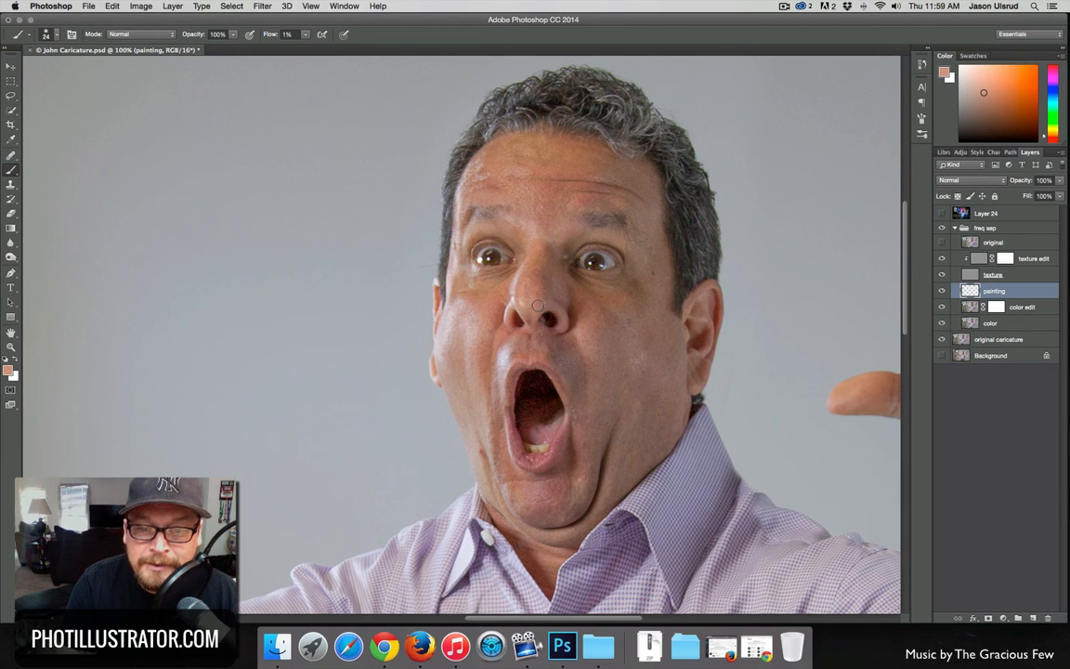
Step: Add a white layer mask to the painting layer and brush white beside the nose bridge with a 20 px brush
left_click(988, 617)
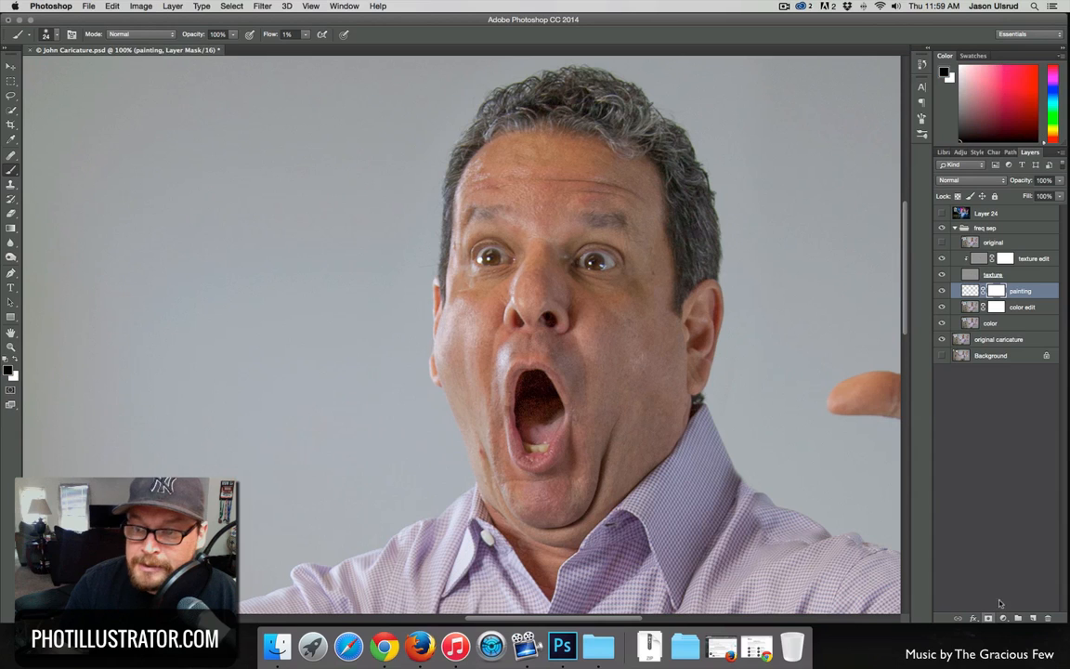
key("x")
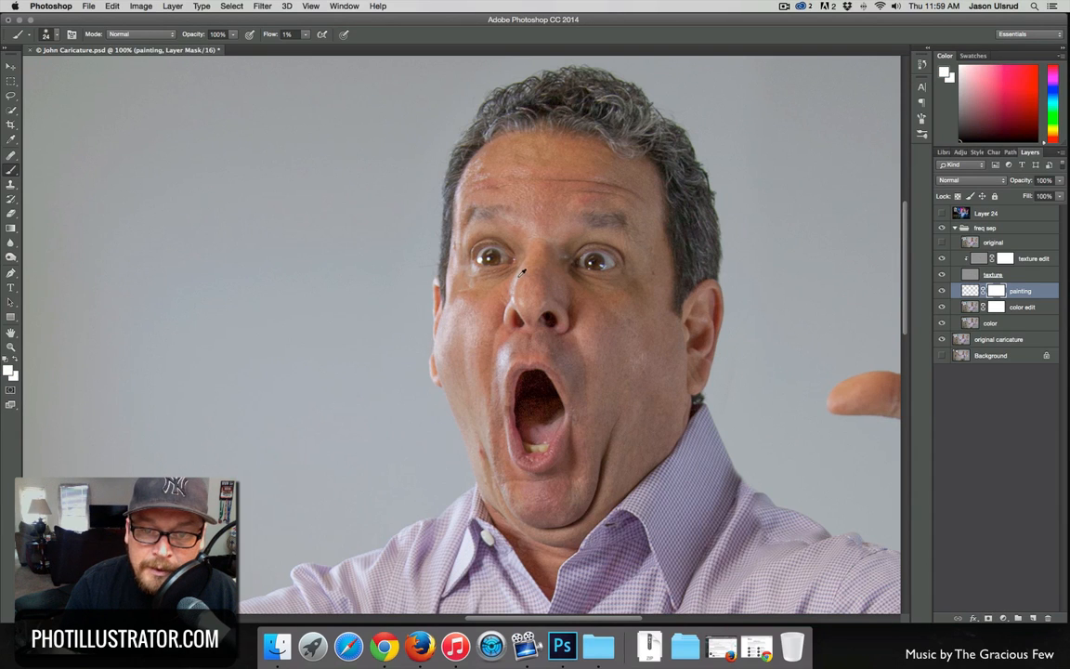
left_click(520, 276, "ctrl+alt")
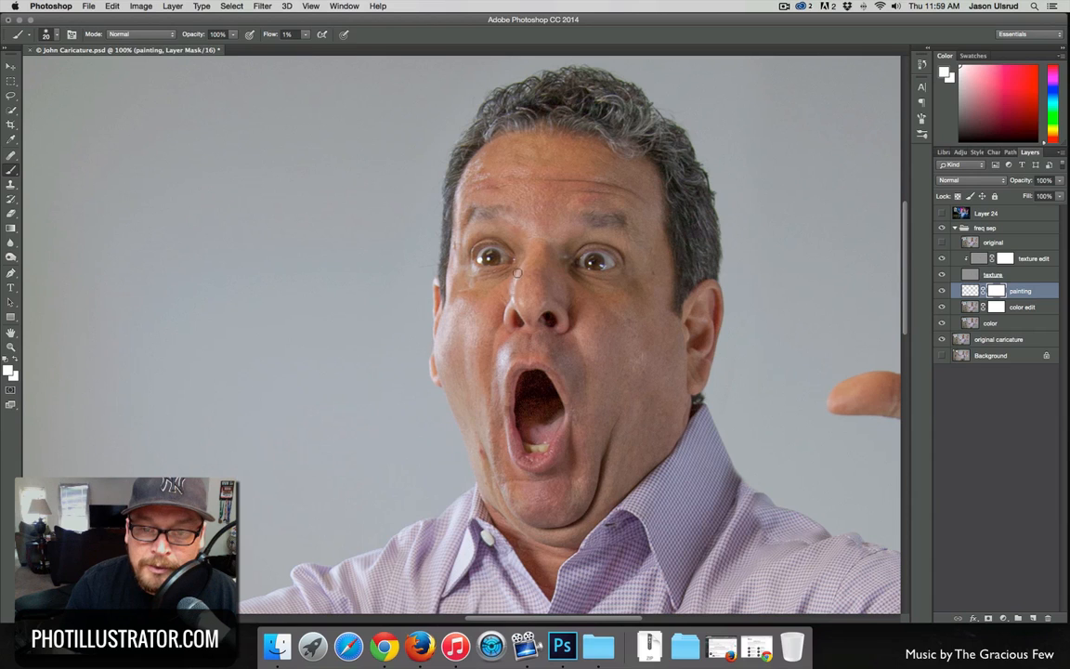
Step: Brush white on the painting layer's mask over the highlight above the upper lip, using a 34 px brush
left_click(506, 338, "alt")
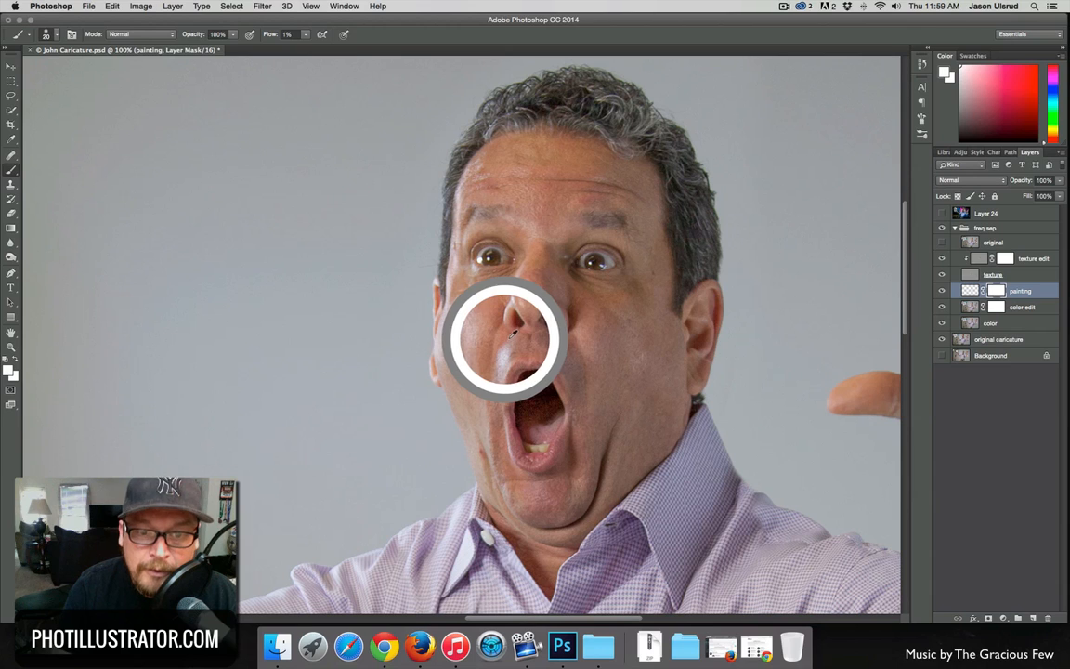
left_click_drag(507, 347, 514, 346)
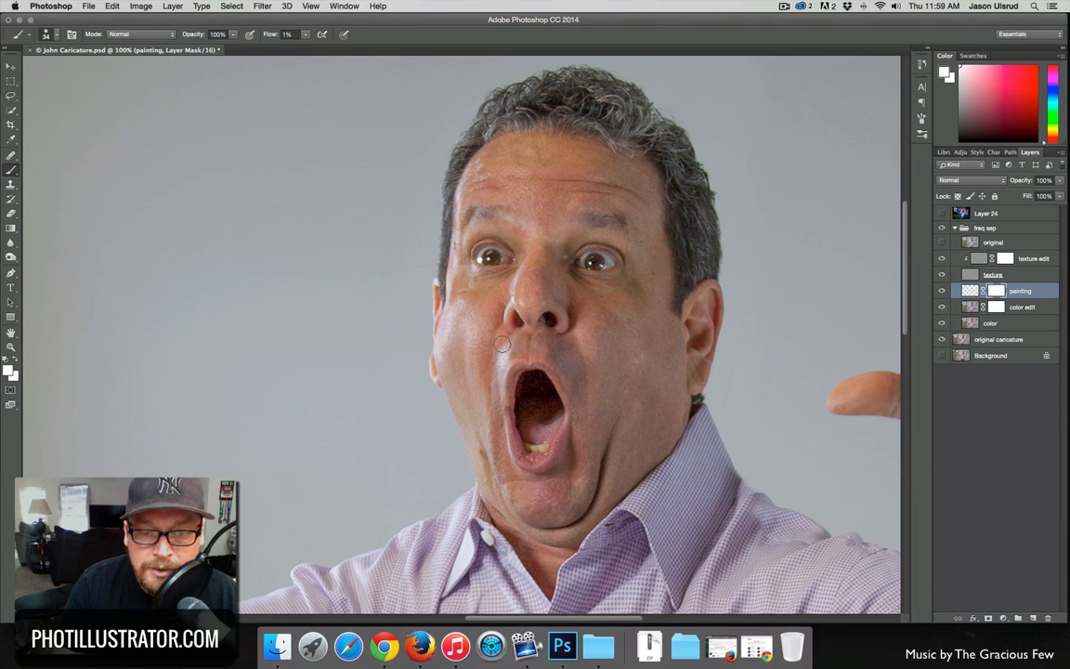
left_click(504, 333, "alt")
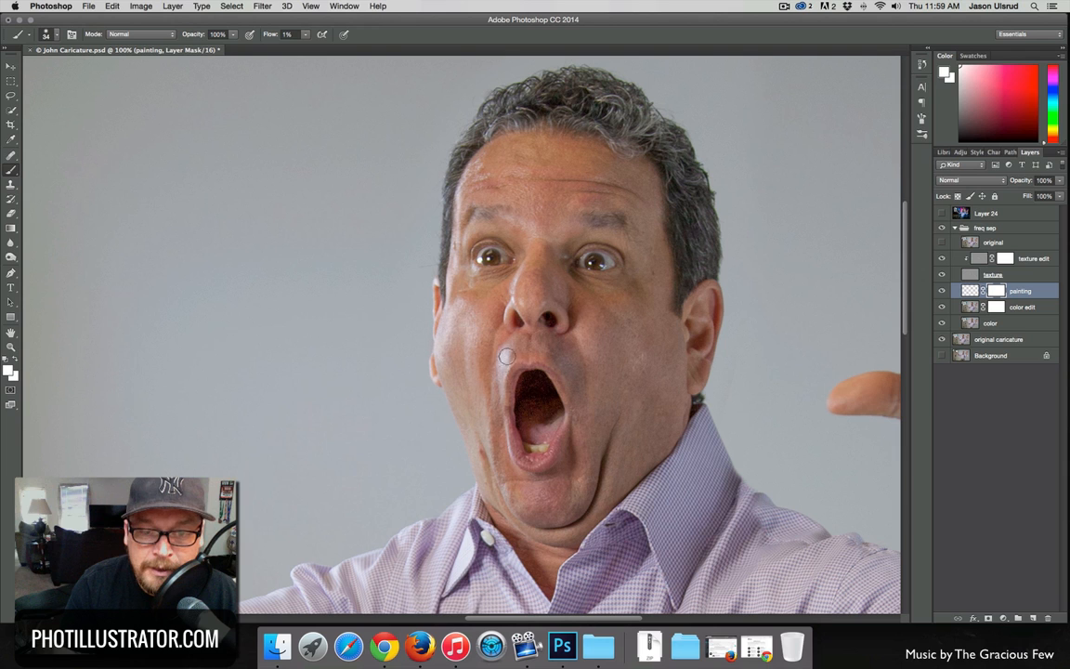
left_click(516, 350, "alt")
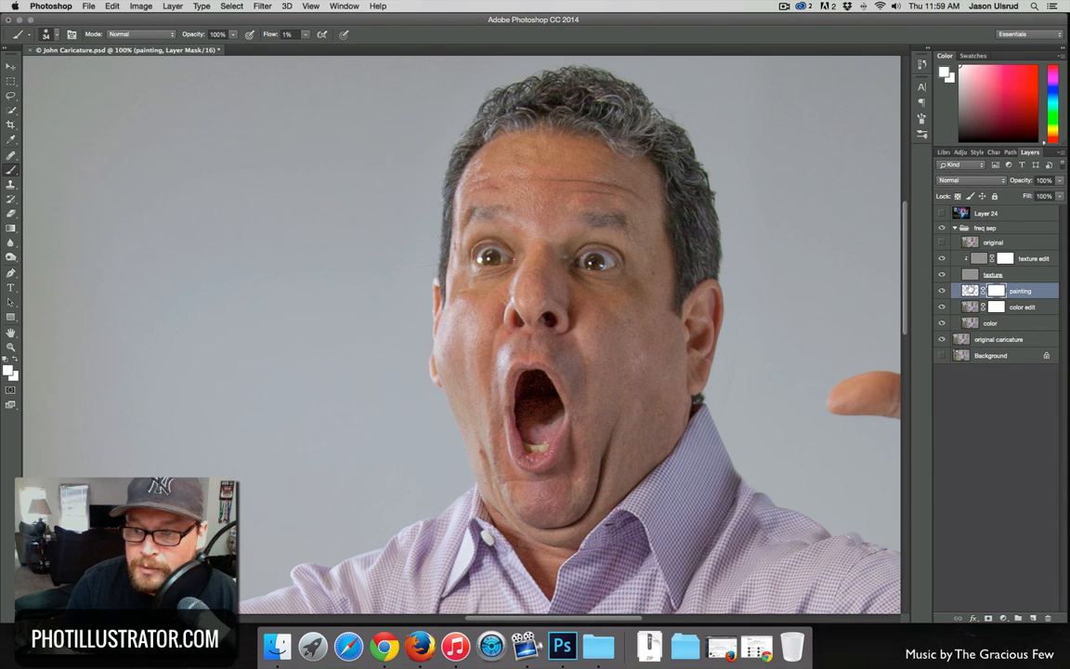
Step: Target the painting layer's pixels instead of its mask and paint sampled skin tones above the upper lip and on the left cheek
left_click(970, 290)
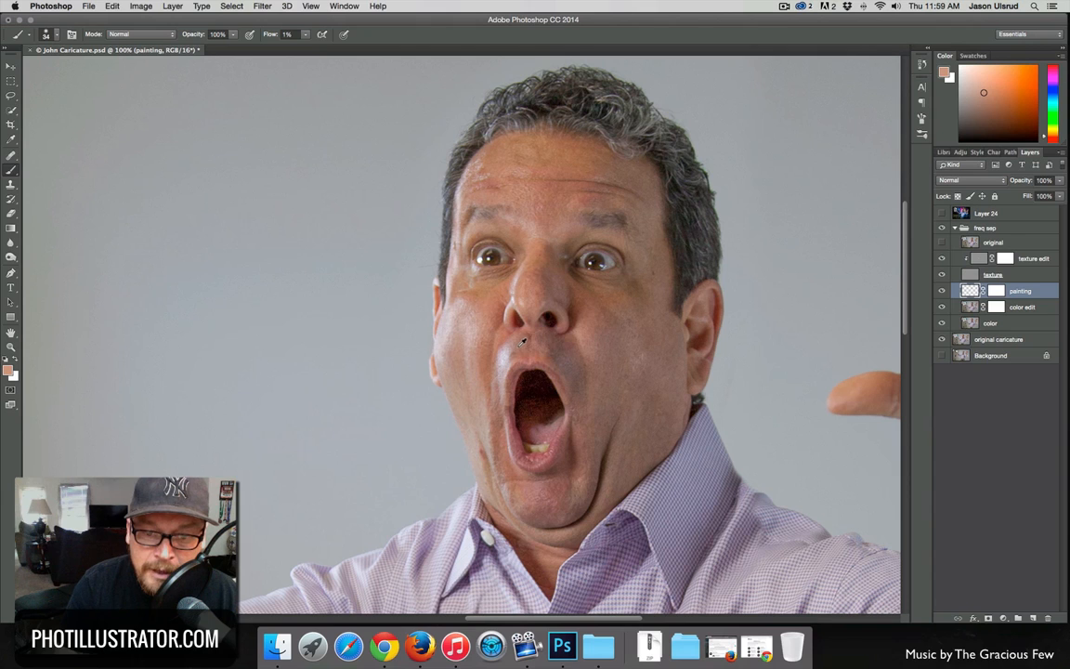
left_click(511, 351, "alt")
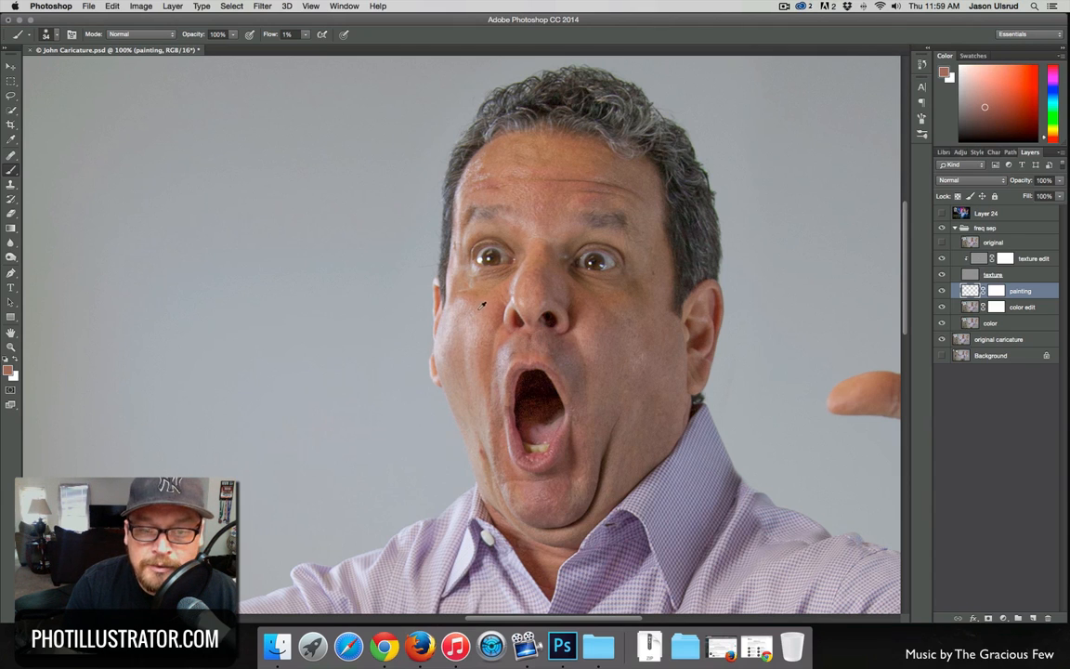
left_click(464, 300, "alt")
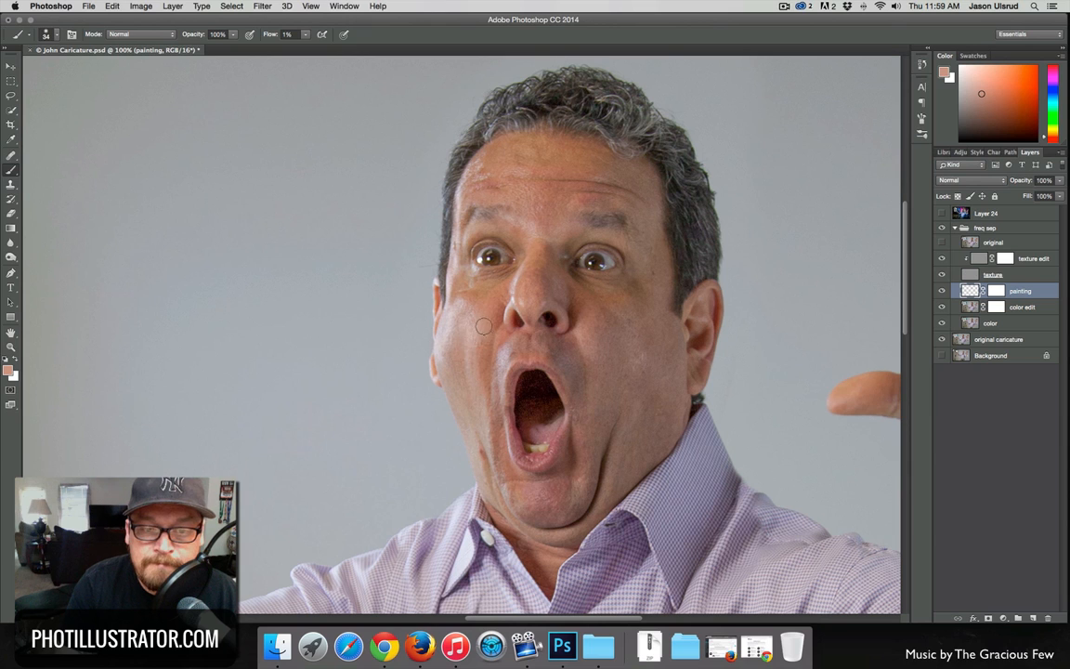
left_click(454, 331, "alt")
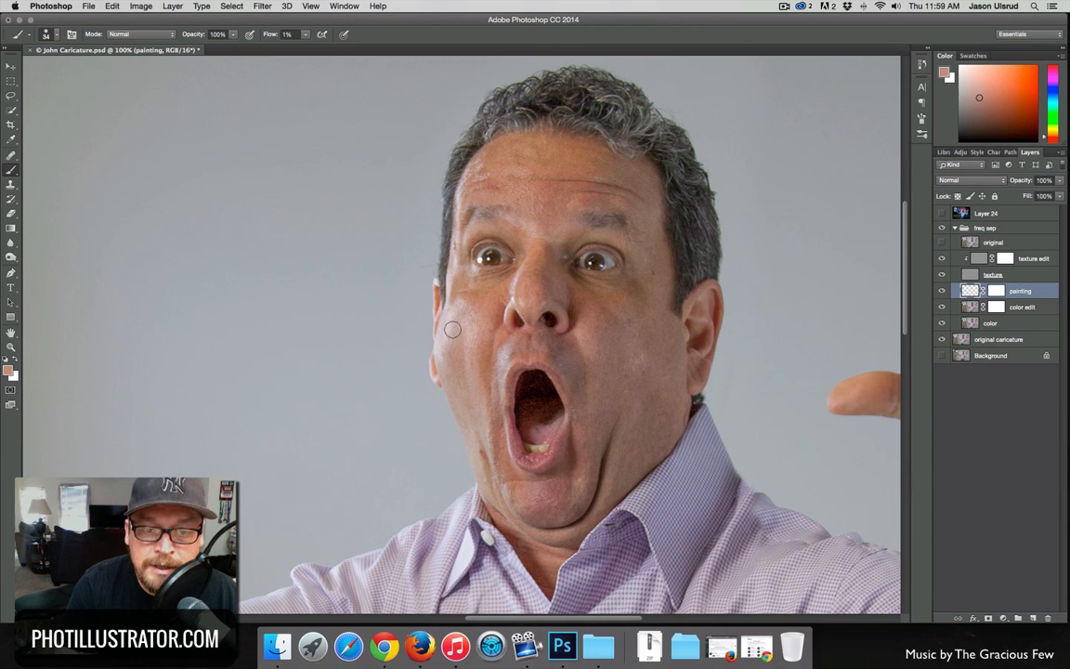
mouse_move(452, 330)
left_mouse_down()
mouse_move(457, 313)
mouse_move(452, 339)
mouse_move(454, 273)
left_mouse_up()
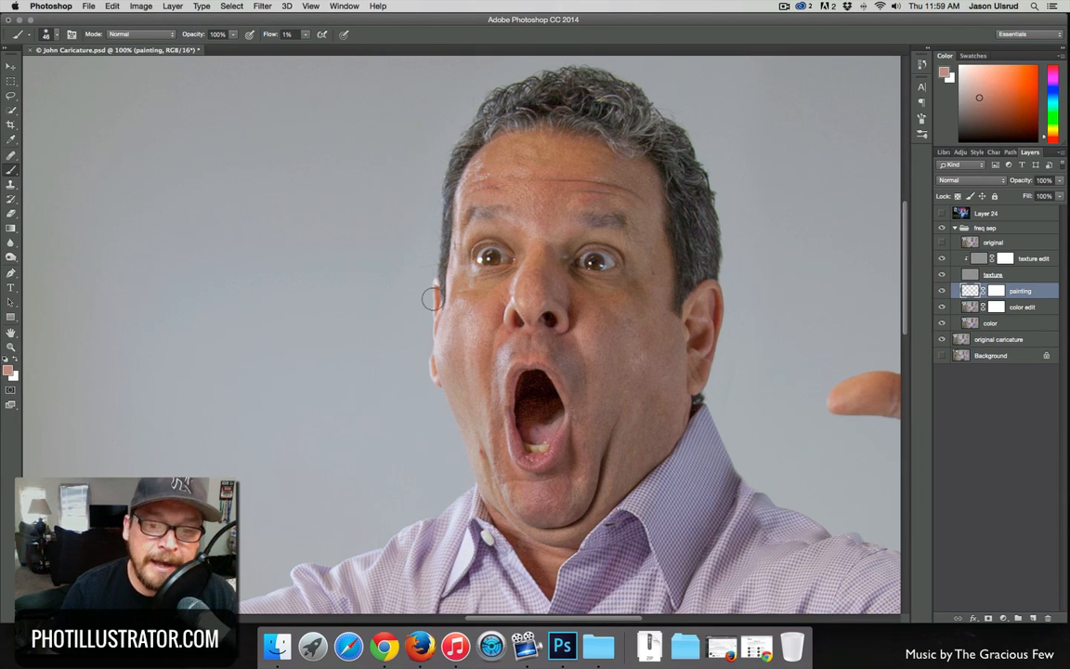
Step: Paint skin tones sampled below the eye and near the ear over the left cheek, reducing the brush to 36 px and 23 px
left_click(483, 291, "alt")
left_click_drag(470, 303, 463, 309)
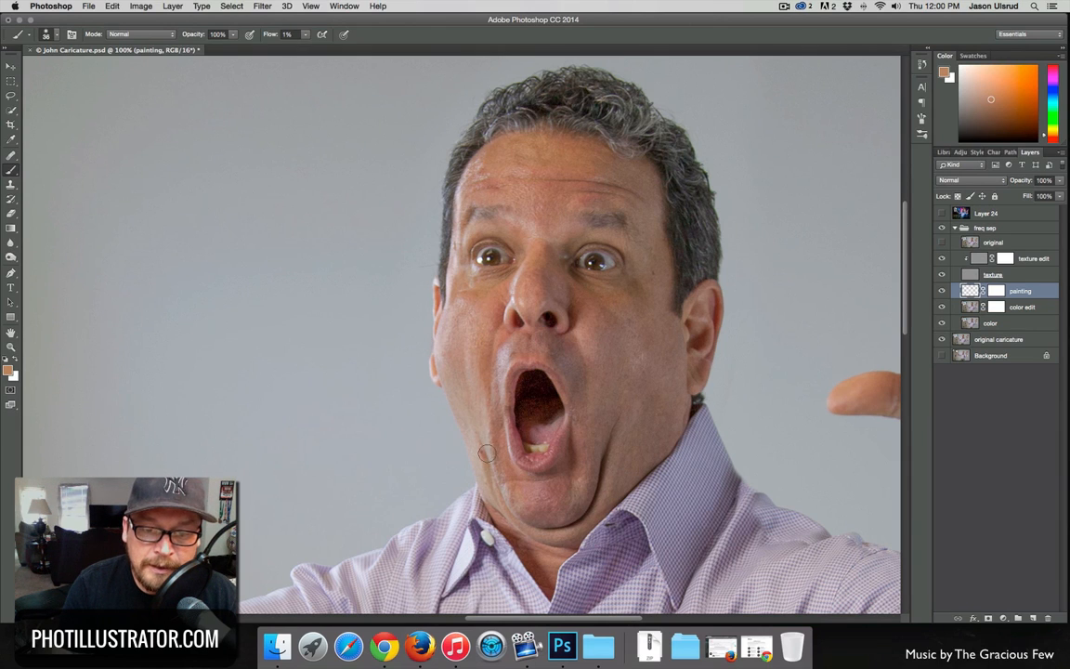
left_click(457, 286, "alt")
left_click_drag(456, 284, 448, 286)
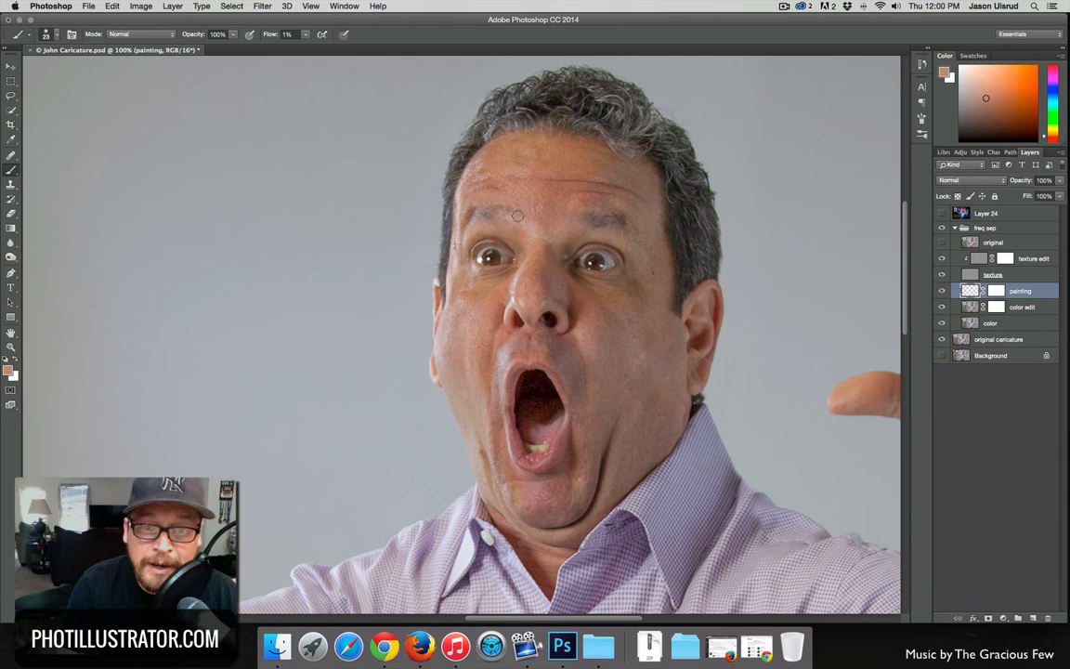
Step: Enlarge the brush to 38 px and blend tones sampled between the brows, on the left cheek and above the upper lip
left_click_drag(532, 211, 539, 214)
left_click(539, 214, "alt")
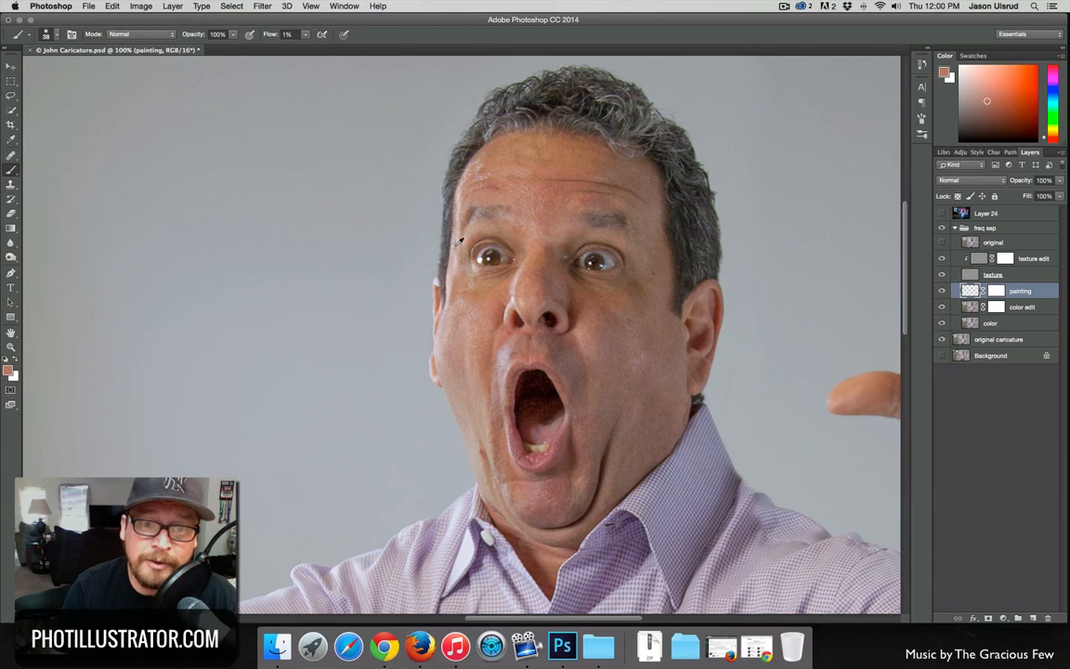
left_click(448, 345, "alt")
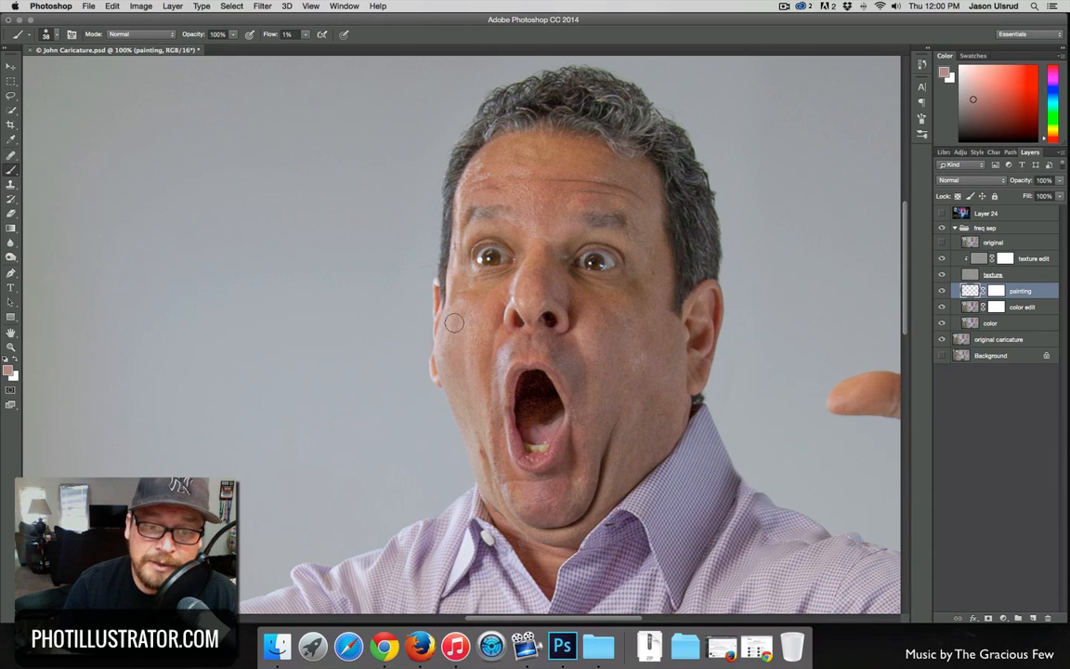
left_click(518, 336, "alt")
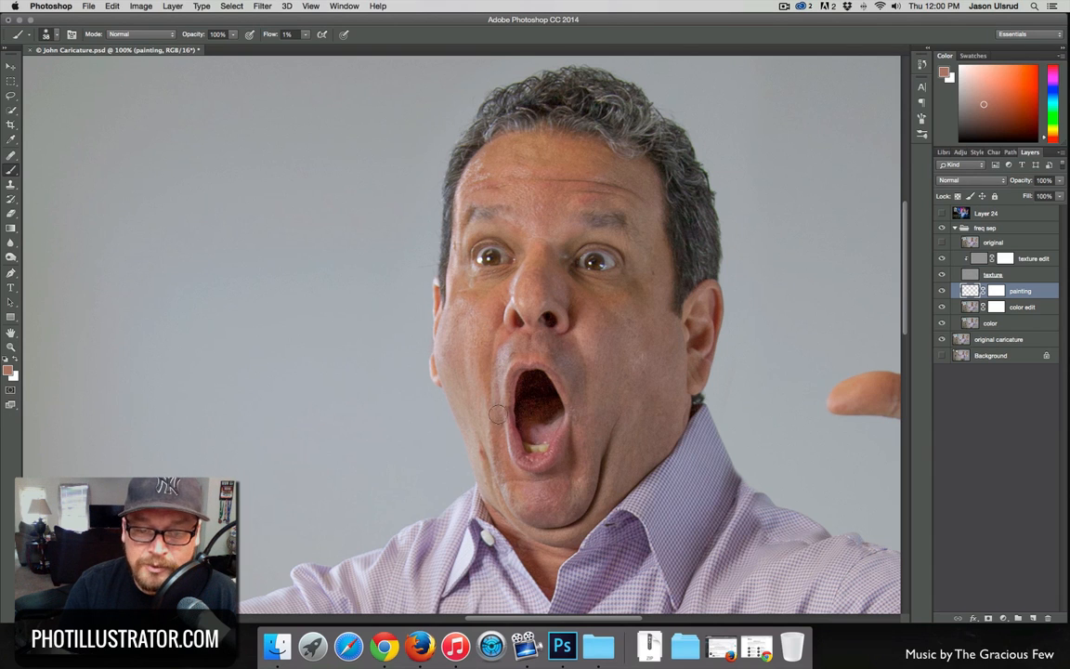
Step: Soften the highlights beside the mouth, along the nose edge and under the left eye, varying the brush between 24, 14 and 23 px
left_click(499, 390, "alt")
left_click_drag(502, 382, 504, 382)
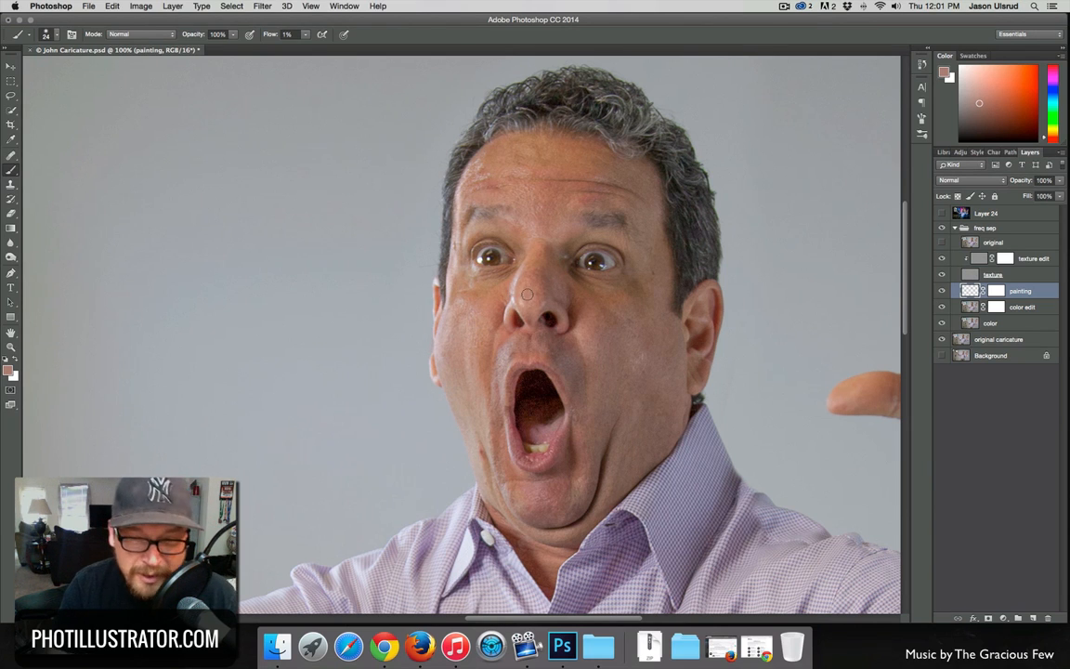
left_click_drag(528, 294, 510, 301)
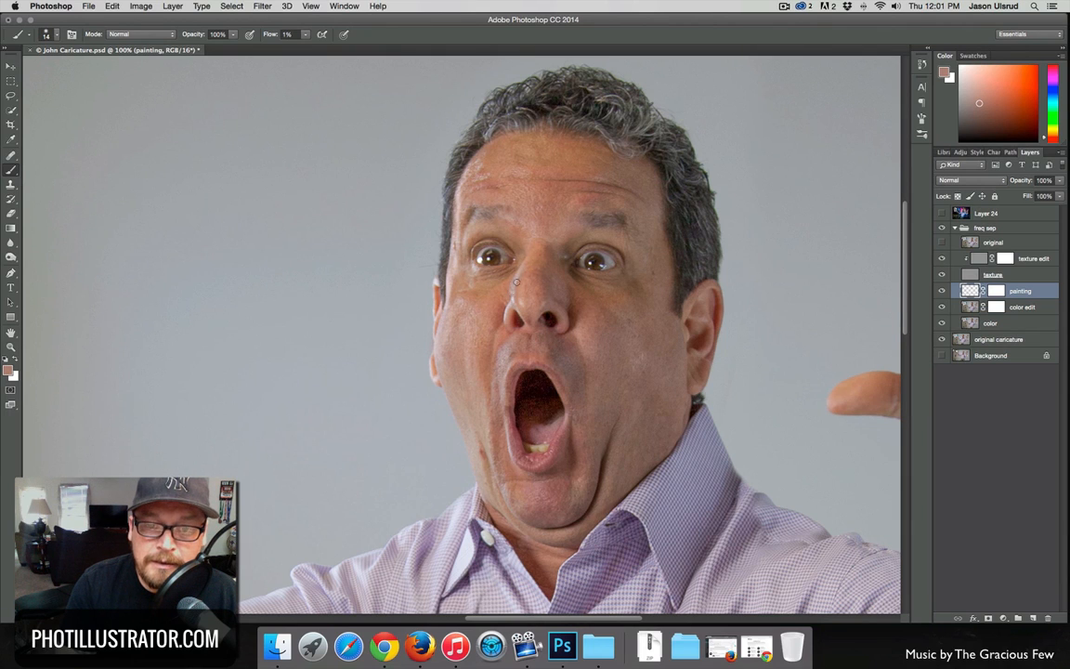
left_click_drag(469, 271, 477, 270)
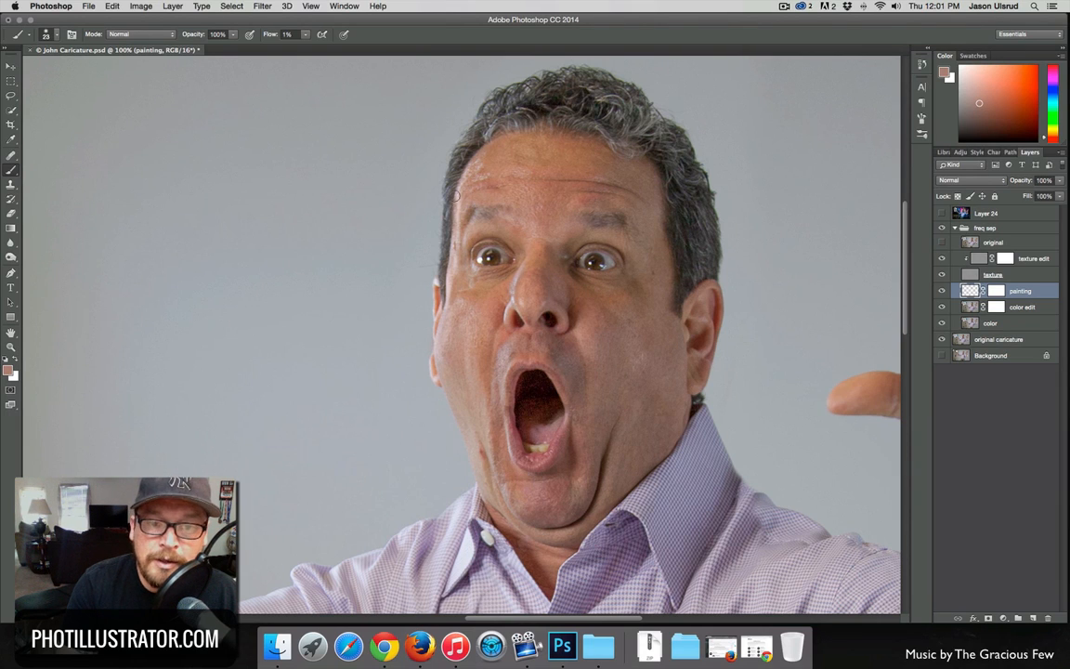
Step: Set the brush to 29 px and paint skin tones sampled from the forehead over the highlights near the left hairline
left_click(494, 162, "alt")
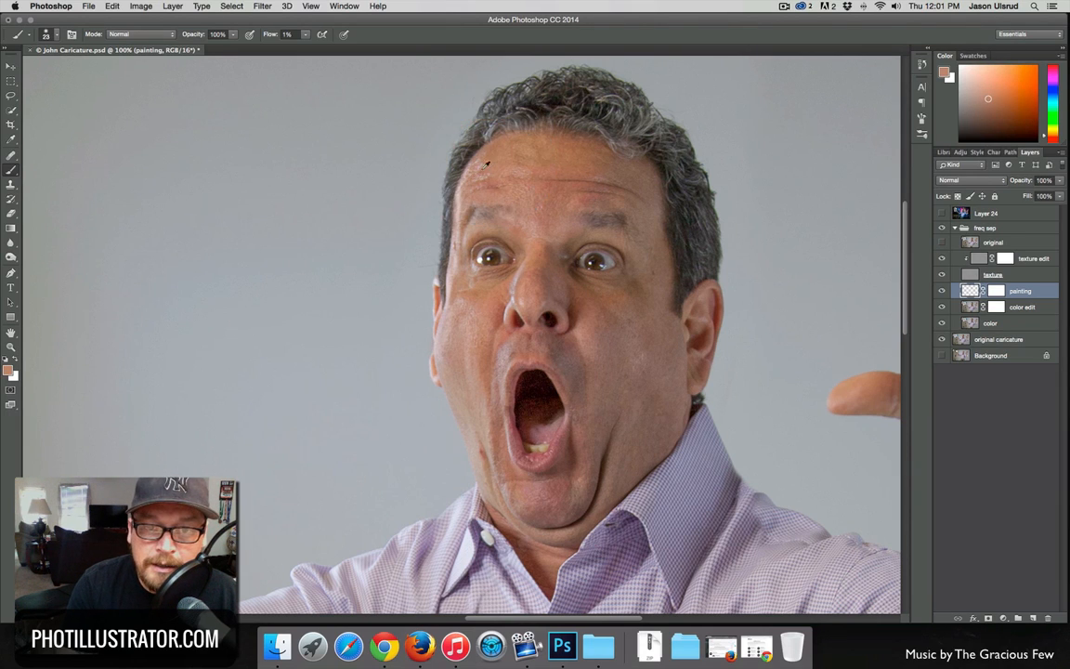
left_click_drag(477, 169, 483, 169, "ctrl+alt")
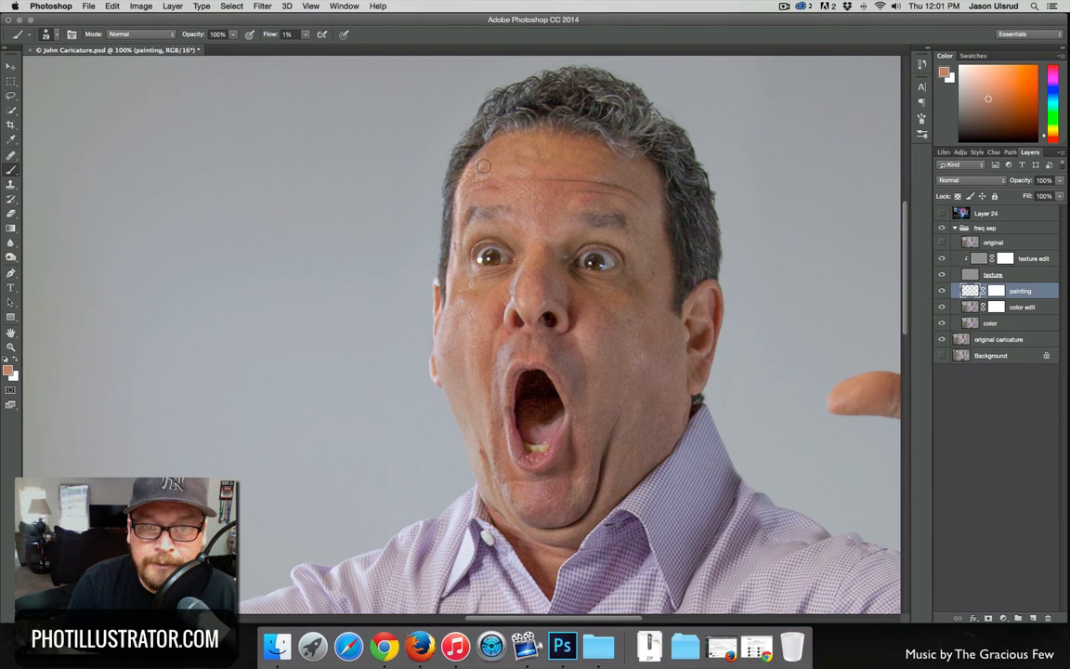
left_click(492, 178, "alt")
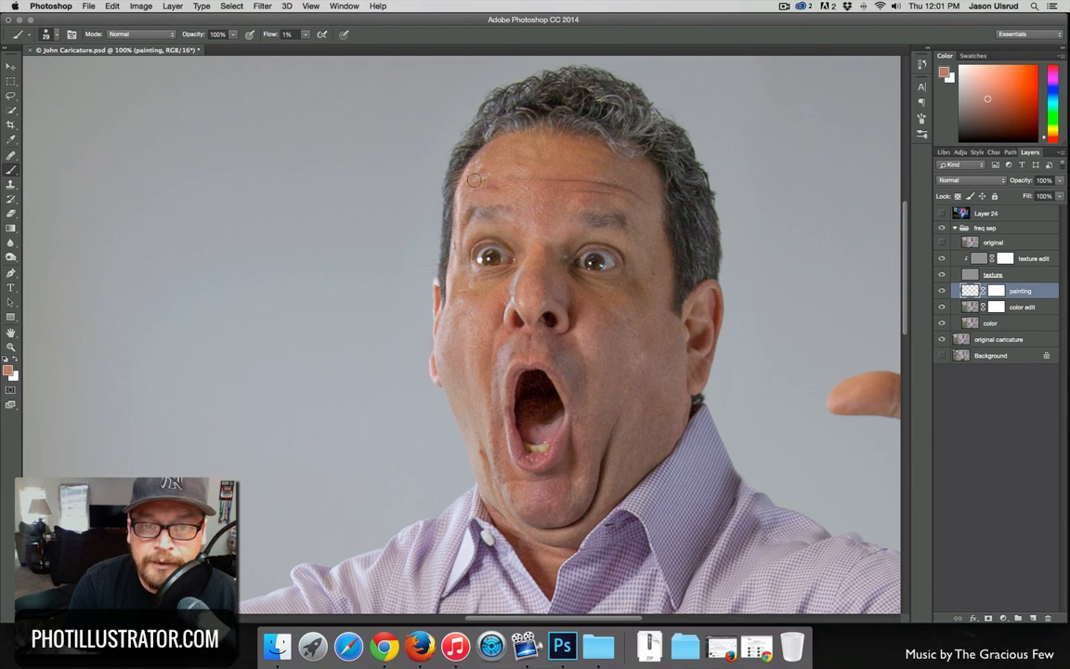
left_click(457, 181, "alt")
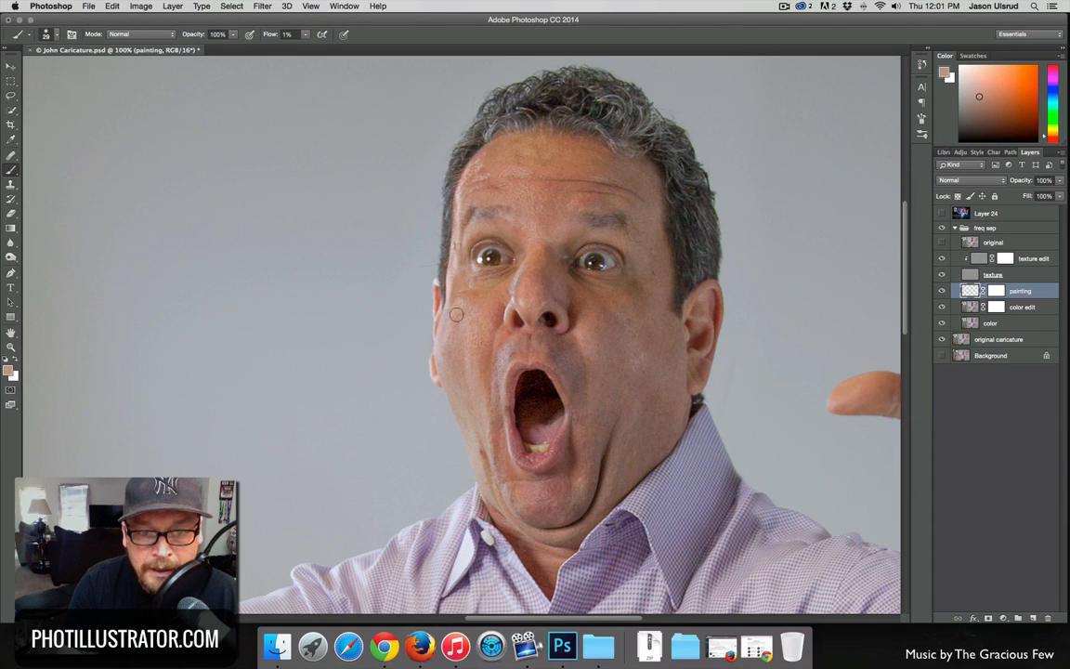
Step: Blend freshly sampled skin tones over the left cheek and down the jaw toward the chin with the 29 px brush
left_click(420, 264, "alt")
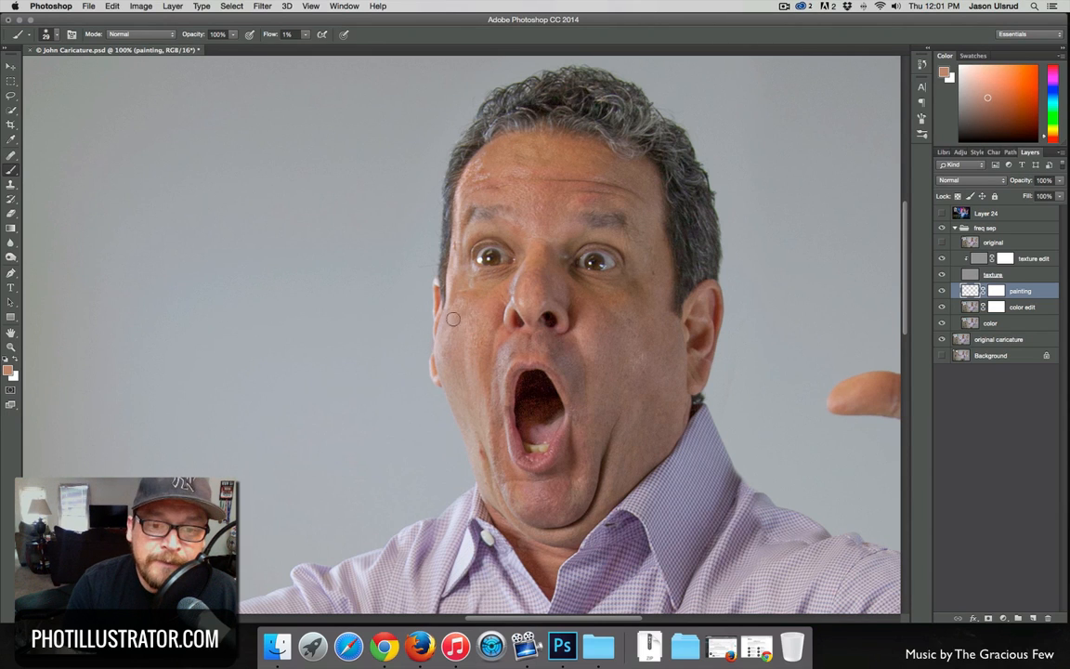
left_click(453, 351, "alt")
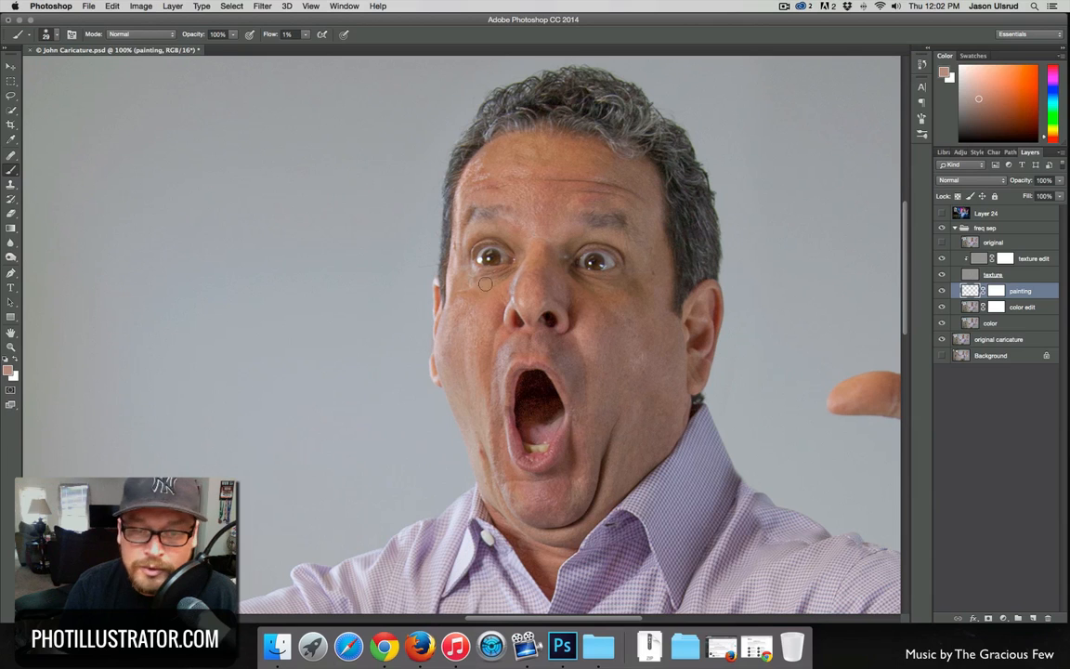
left_click(486, 406, "alt")
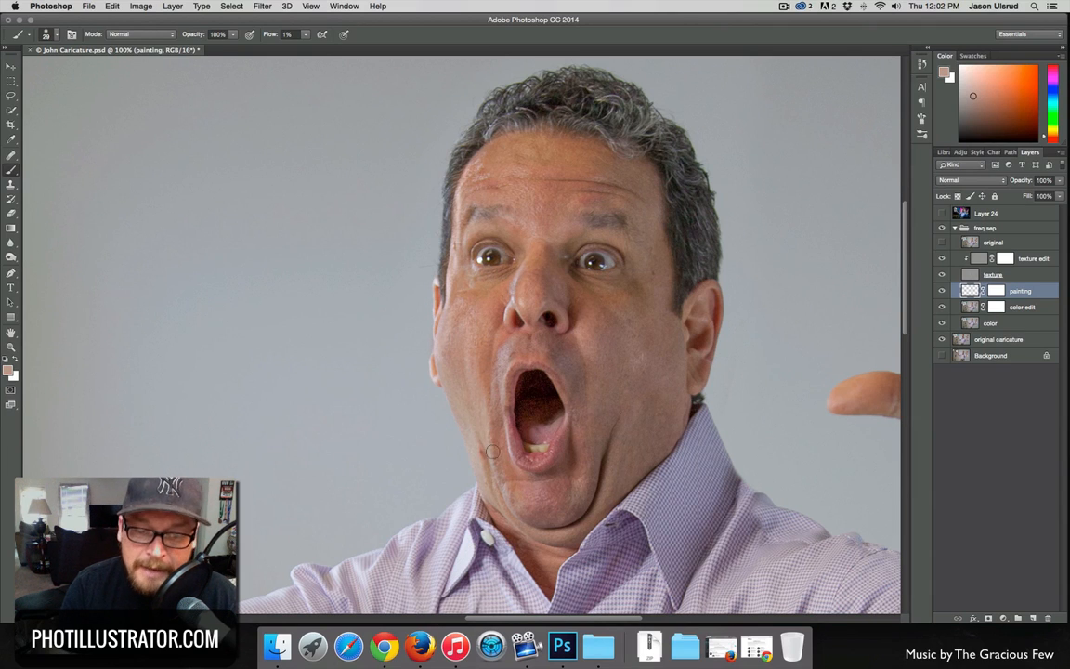
left_click(517, 482, "alt")
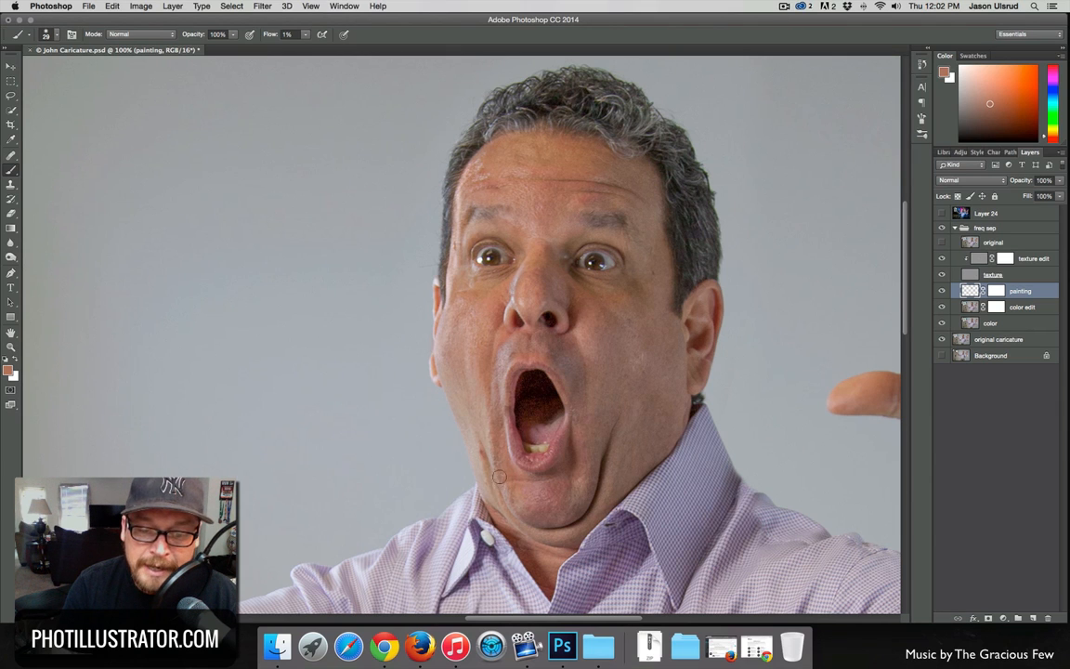
Step: Reduce the brush to 15 px and touch up the left side of the mouth with skin tones sampled nearby
left_click_drag(498, 444, 494, 437)
left_click(506, 429, "alt")
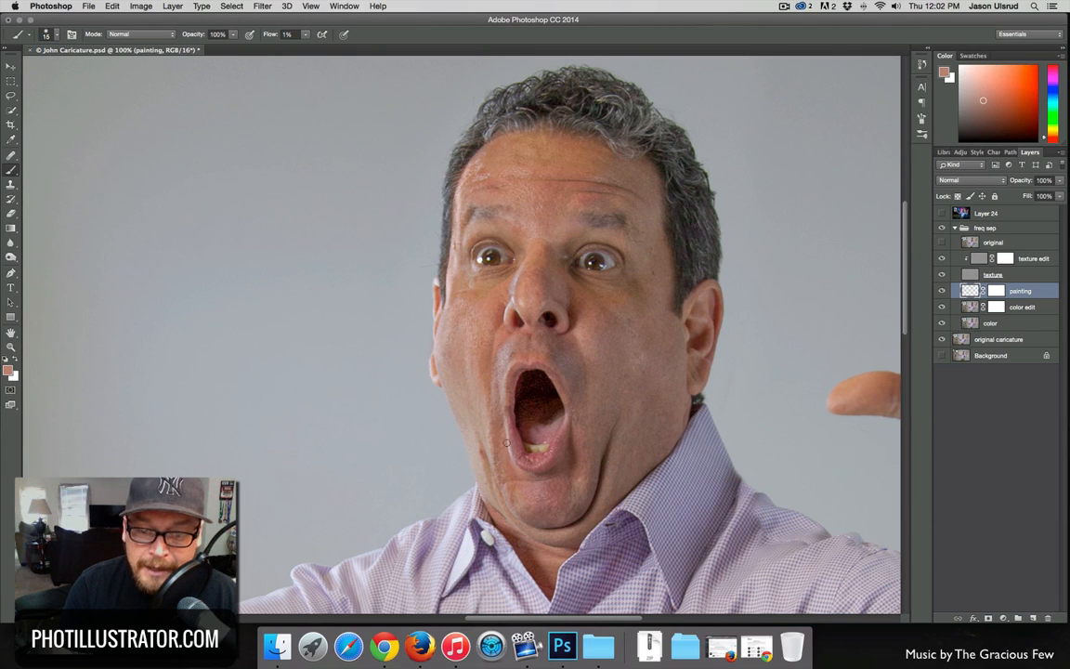
left_click(490, 361, "alt")
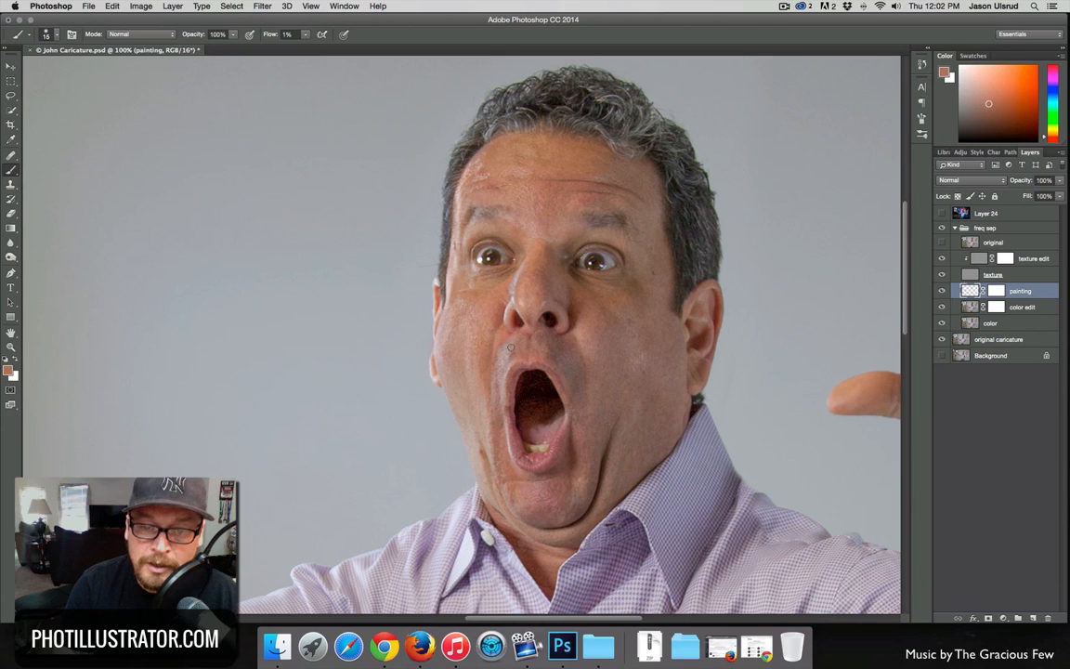
Step: Soften the skin above the upper lip with a 25 px brush and the nose's left edge with a 12 px brush
left_click(520, 344, "alt")
left_click_drag(517, 345, 527, 345, "ctrl+alt")
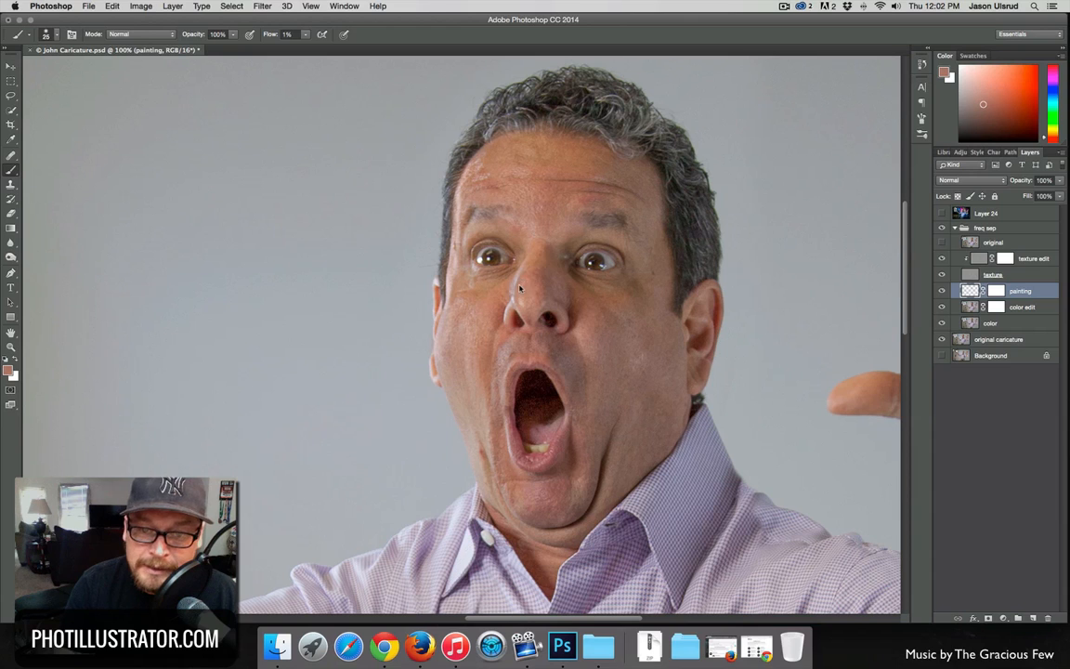
left_click_drag(520, 288, 512, 291)
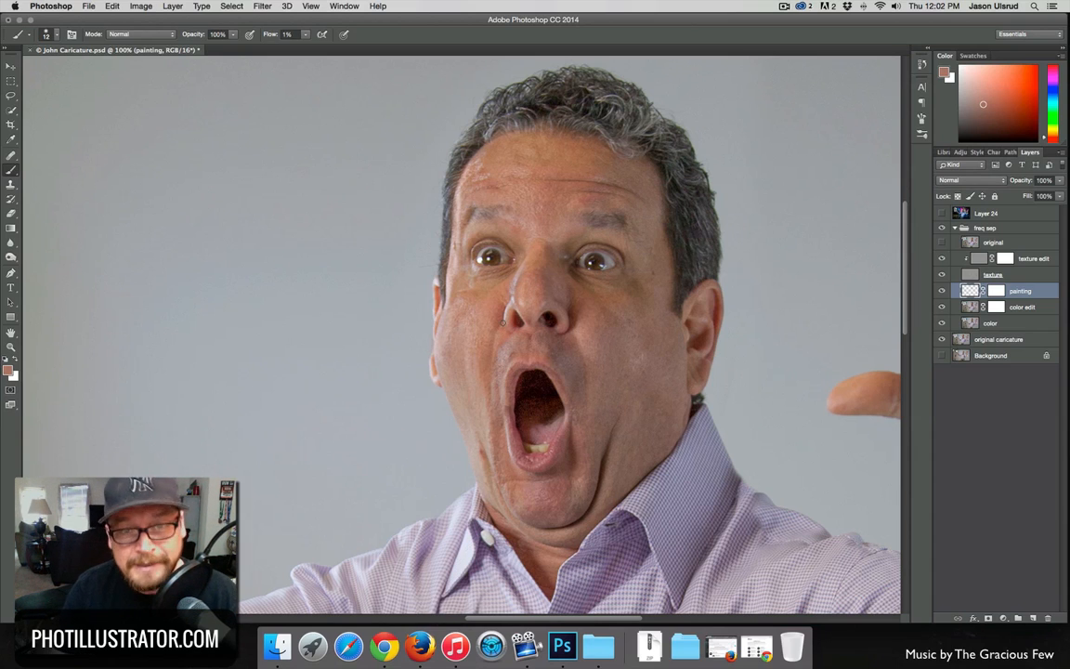
Step: Enlarge the brush to 33 px and paint a skin tone sampled from the forehead down between the eyebrows
left_click_drag(529, 205, 542, 210)
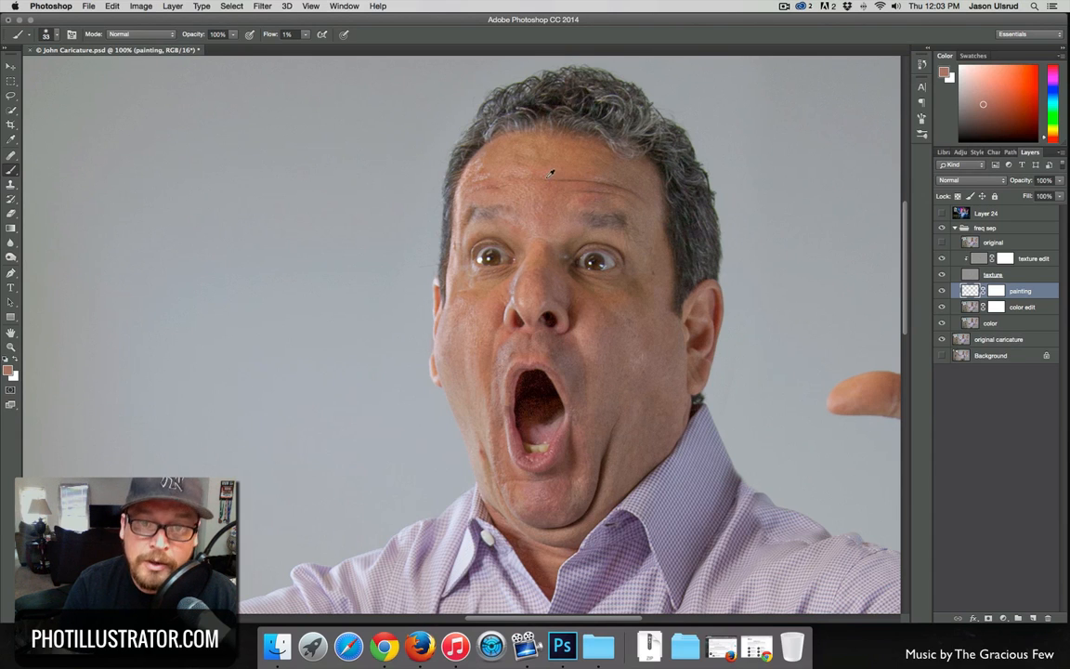
left_click(548, 163, "alt")
mouse_move(511, 173)
left_mouse_down()
mouse_move(534, 196)
mouse_move(507, 192)
mouse_move(540, 198)
mouse_move(544, 212)
mouse_move(489, 207)
mouse_move(516, 201)
mouse_move(542, 217)
mouse_move(506, 187)
mouse_move(505, 169)
mouse_move(523, 170)
mouse_move(526, 229)
left_mouse_up()
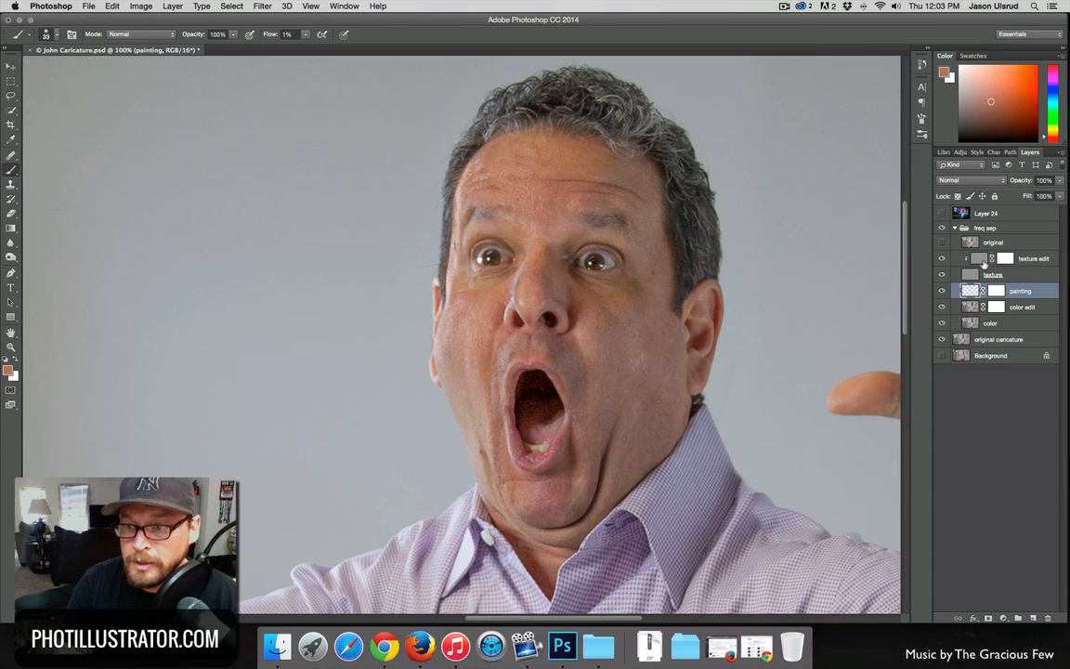
mouse_move(523, 201)
left_mouse_down()
mouse_move(534, 166)
mouse_move(474, 178)
mouse_move(482, 167)
mouse_move(460, 184)
mouse_move(499, 214)
mouse_move(535, 234)
left_mouse_up()
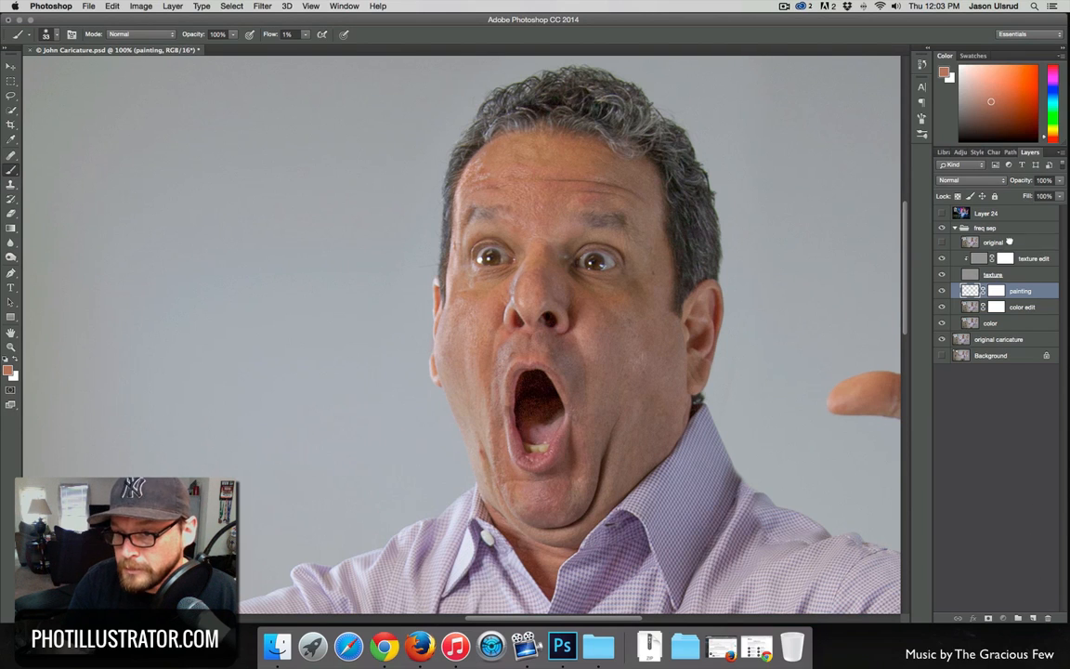
Step: Add a new layer above the original layer in the freq sep group and brush the sampled skin tone between the eyebrows
left_click(1008, 229)
left_click(1032, 618)
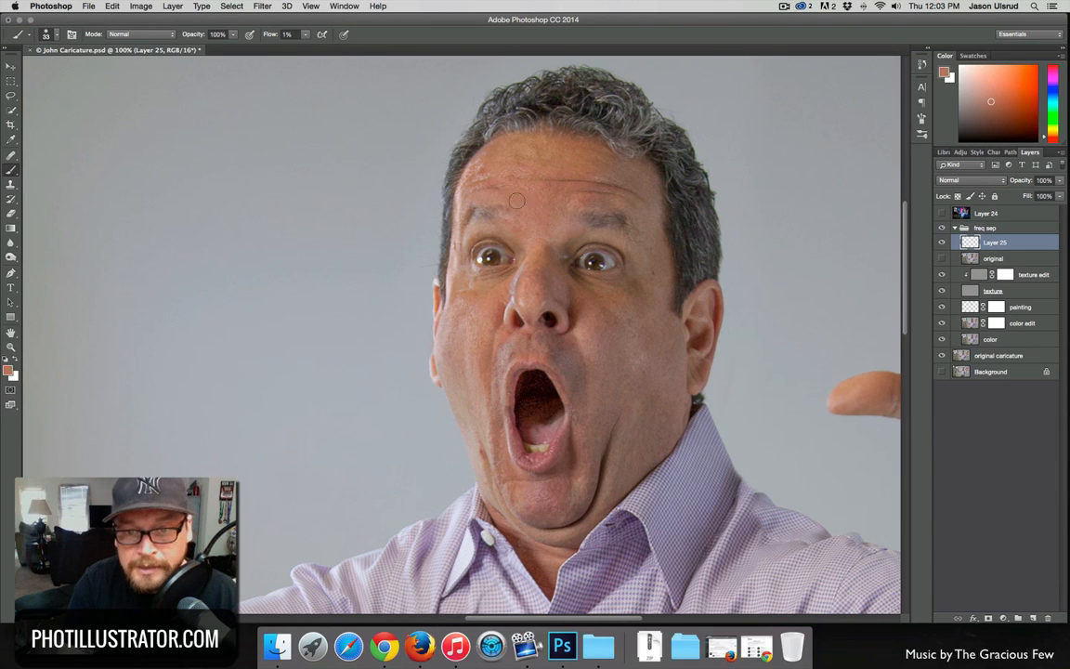
scroll(475, 199, "up", 1)
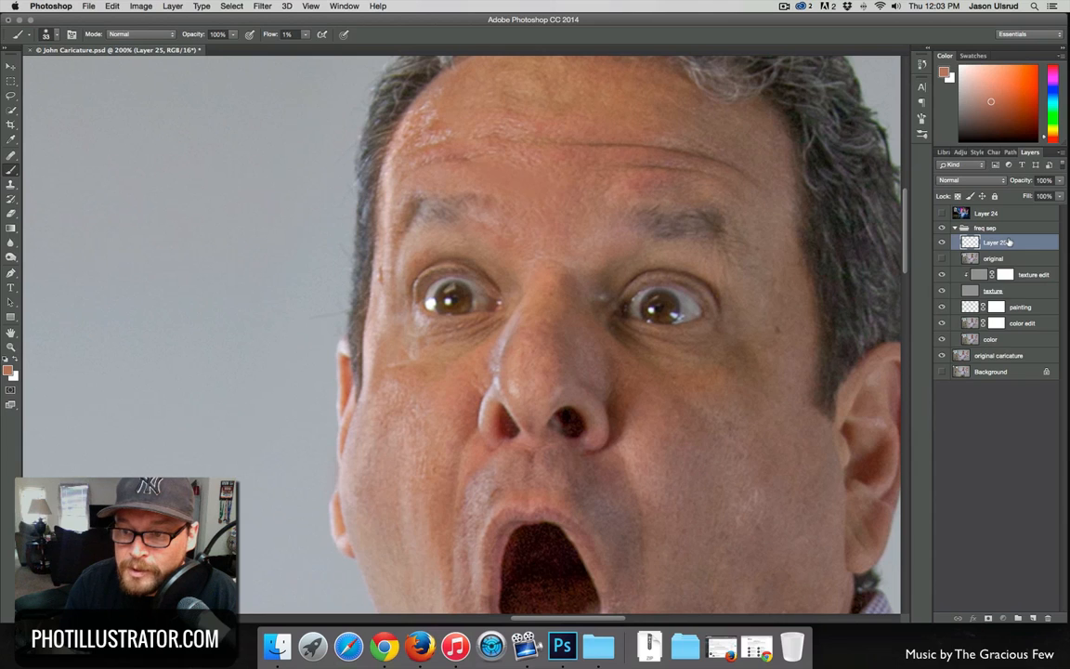
Step: Move the new layer directly below the texture layer and merge it down into the painting layer
left_click_drag(1008, 243, 1000, 296)
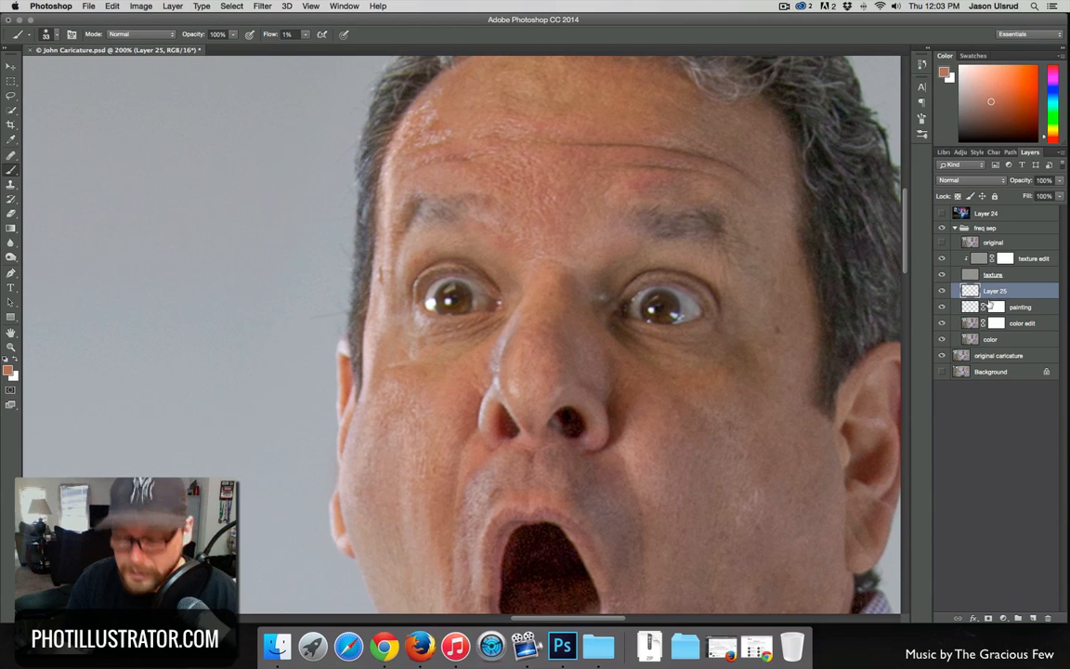
key("super+e")
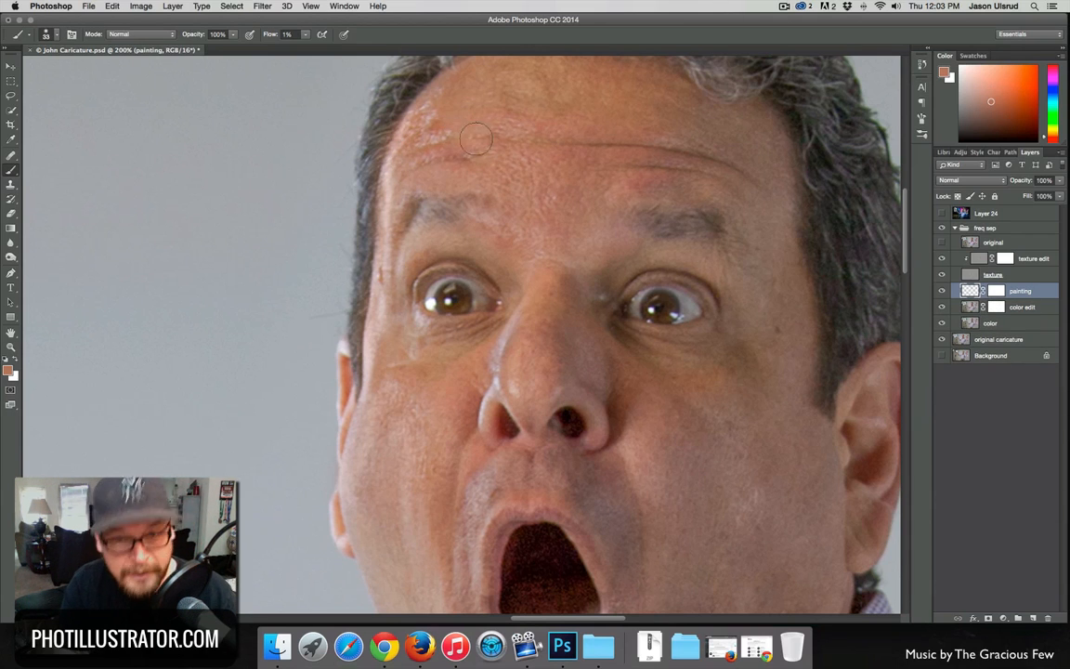
Step: Paint a skin tone sampled from the forehead along the left temple and beside the left eye, reducing the brush to 25 px
left_click(452, 168, "alt")
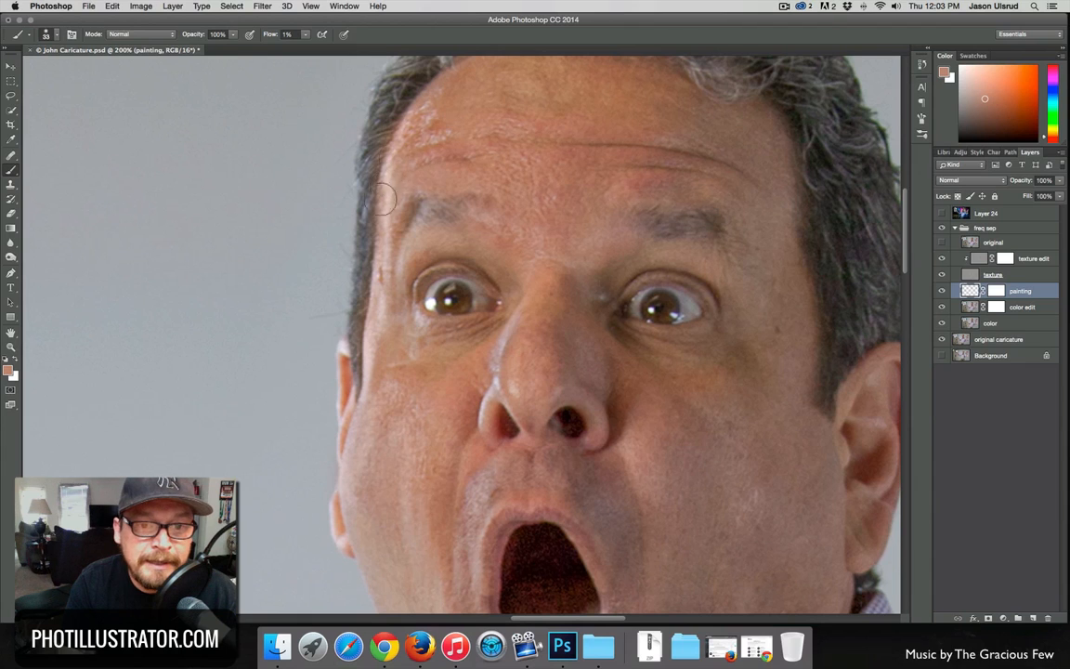
mouse_move(396, 167)
left_mouse_down()
mouse_move(385, 173)
mouse_move(395, 173)
left_mouse_up()
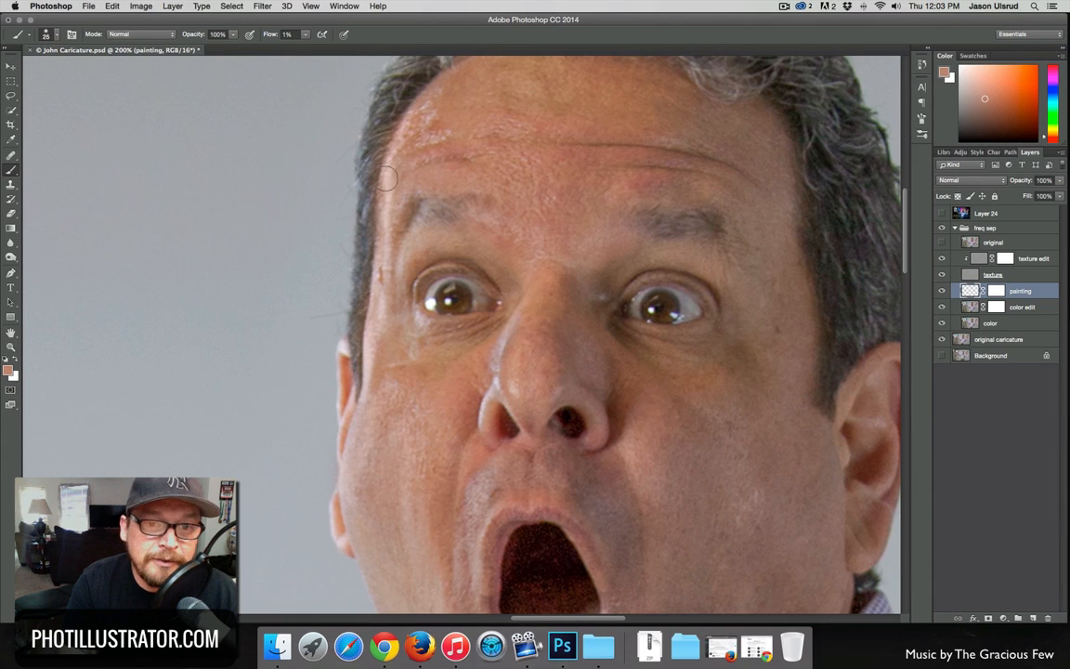
mouse_move(379, 265)
left_mouse_down()
mouse_move(372, 379)
mouse_move(383, 310)
mouse_move(378, 360)
mouse_move(367, 389)
mouse_move(378, 280)
mouse_move(385, 325)
mouse_move(414, 319)
mouse_move(433, 329)
mouse_move(422, 312)
left_mouse_up()
Step: Enlarge the brush to 31 px and blend a skin tone sampled from the cheek over the left cheek's highlights
mouse_move(375, 422)
left_mouse_down()
mouse_move(388, 423)
mouse_move(366, 411)
mouse_move(367, 429)
mouse_move(401, 430)
mouse_move(415, 453)
left_mouse_up()
left_click(435, 393, "alt")
mouse_move(412, 401)
left_mouse_down()
mouse_move(398, 389)
mouse_move(430, 463)
mouse_move(427, 424)
left_mouse_up()
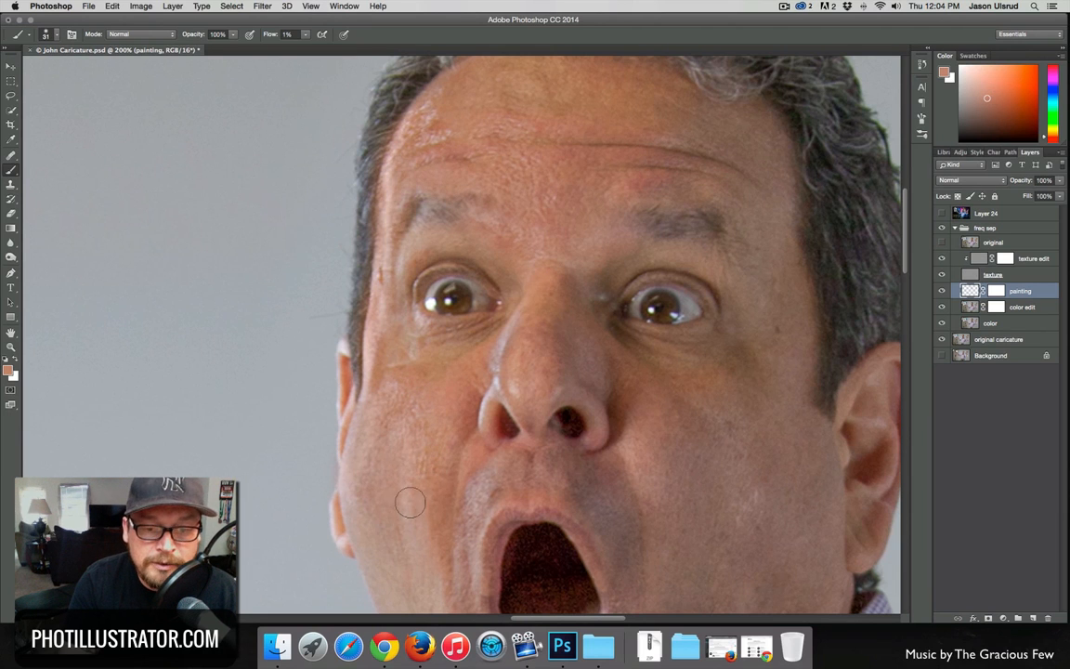
Step: Reduce the brush to 13 px and sample a skin tone beside the mouth's left edge on the painting layer
scroll(390, 264, "down", 5)
scroll(390, 263, "down", 2)
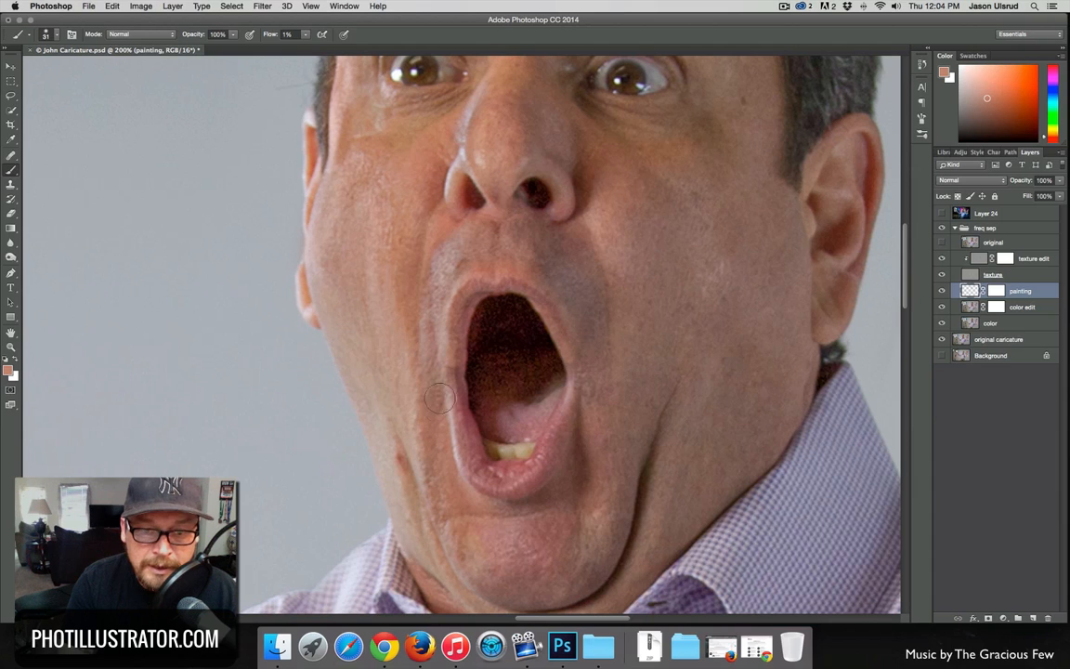
left_click_drag(440, 412, 427, 415)
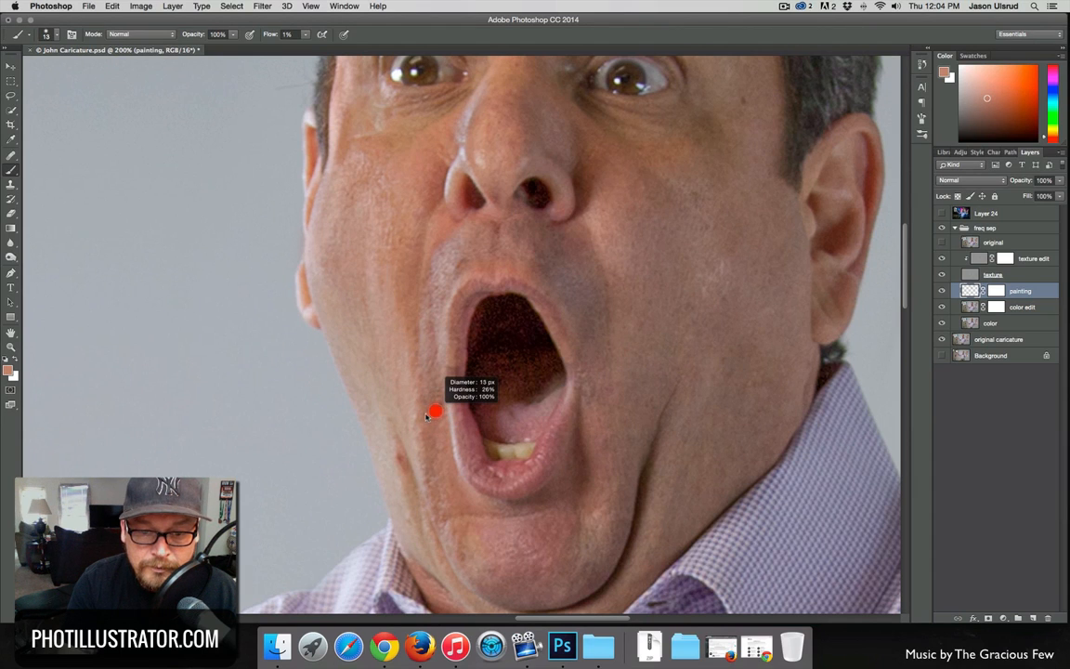
left_click(446, 429, "alt")
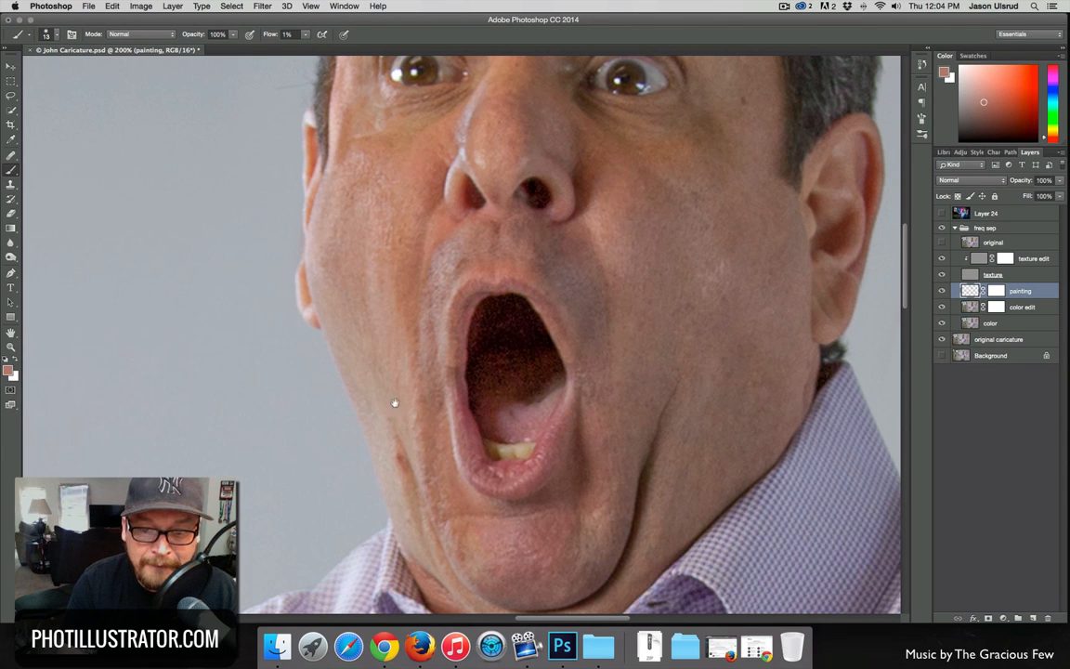
scroll(432, 513, "up", 5)
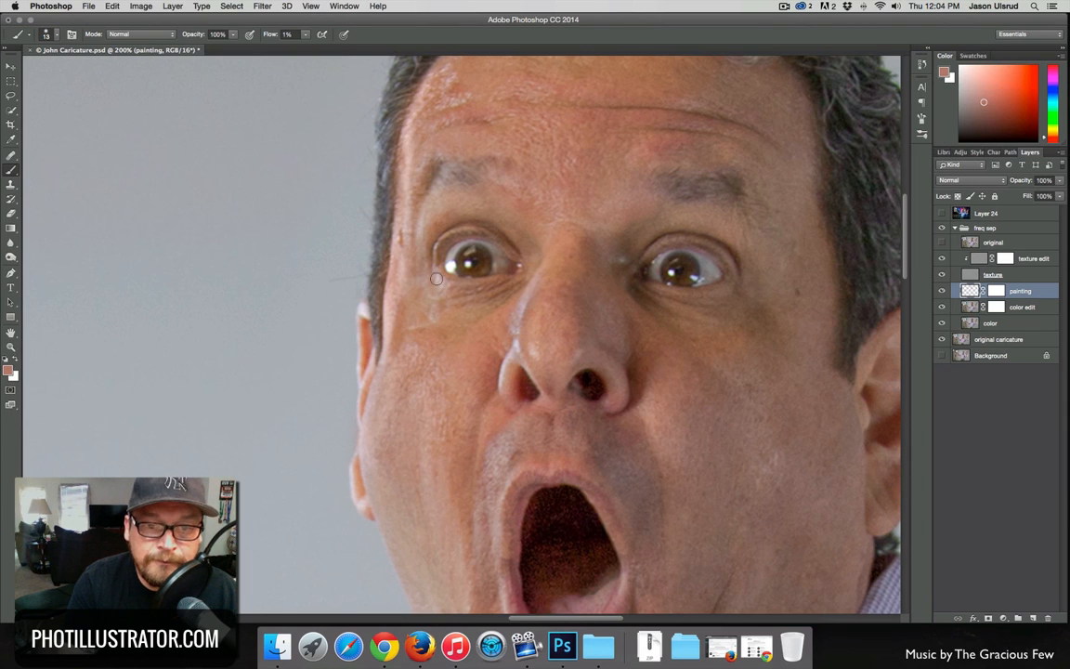
scroll(375, 379, "up", 3)
left_click_drag(375, 379, 370, 372)
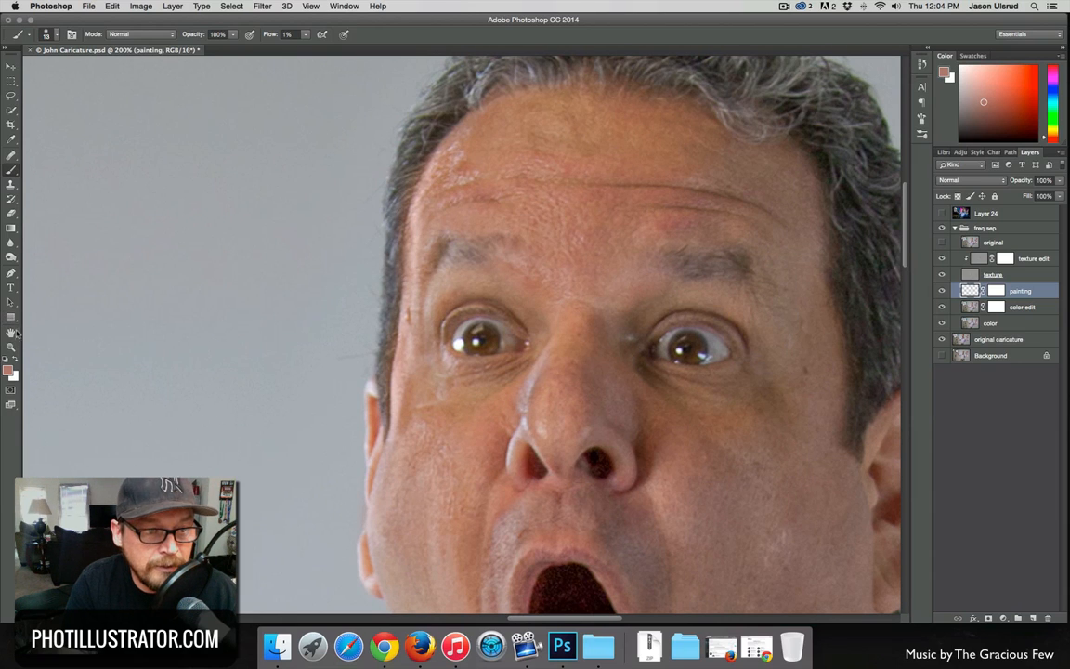
Step: Reset the colours to black and white, set the brush flow to 100%, and undo a black test stroke over the left-side hair
key("d")
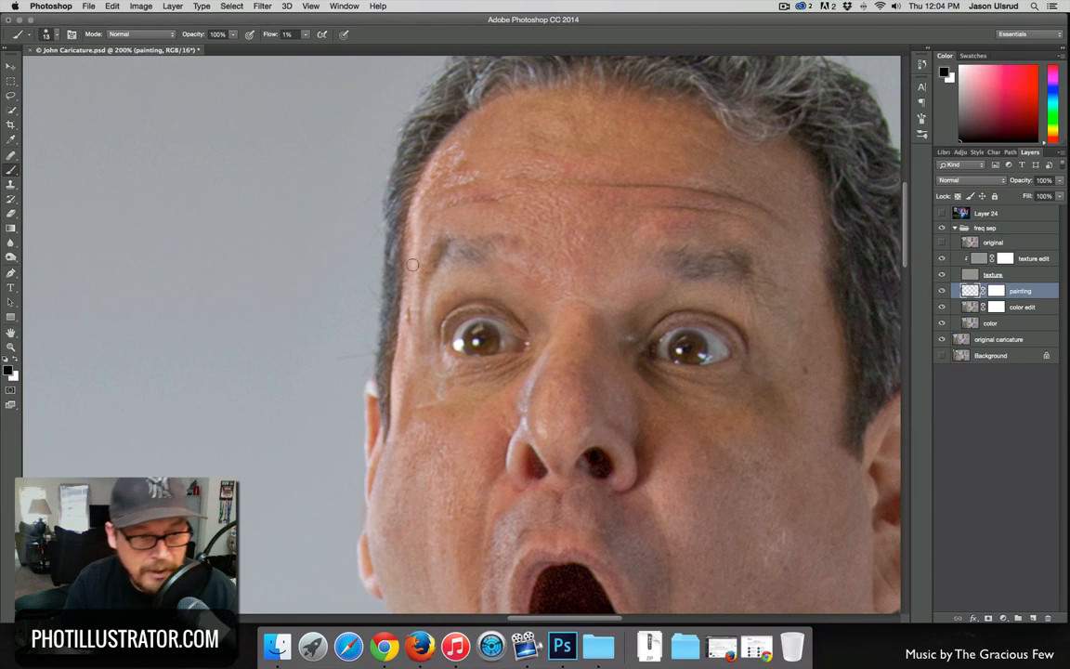
left_click(305, 35)
left_click_drag(306, 47, 362, 46)
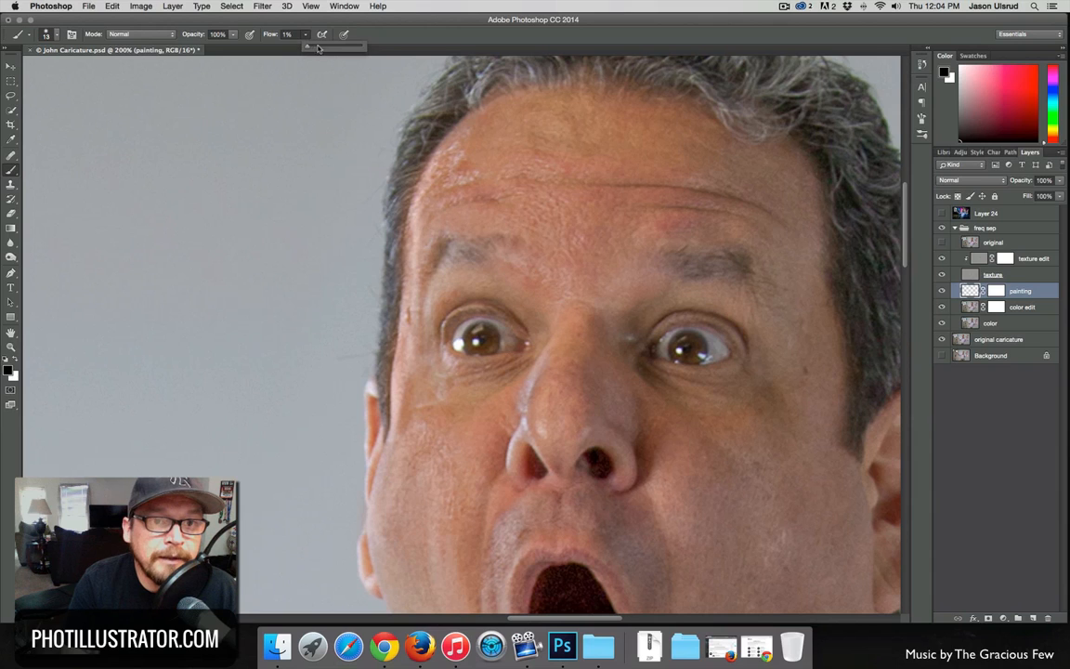
left_click(231, 36)
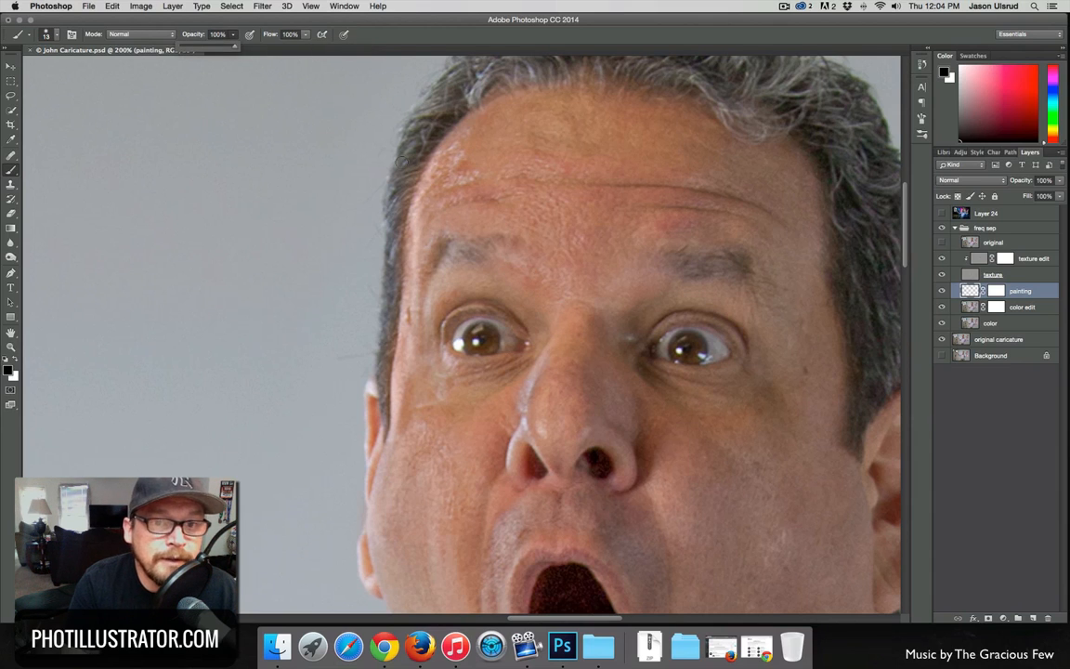
left_click_drag(415, 150, 397, 186)
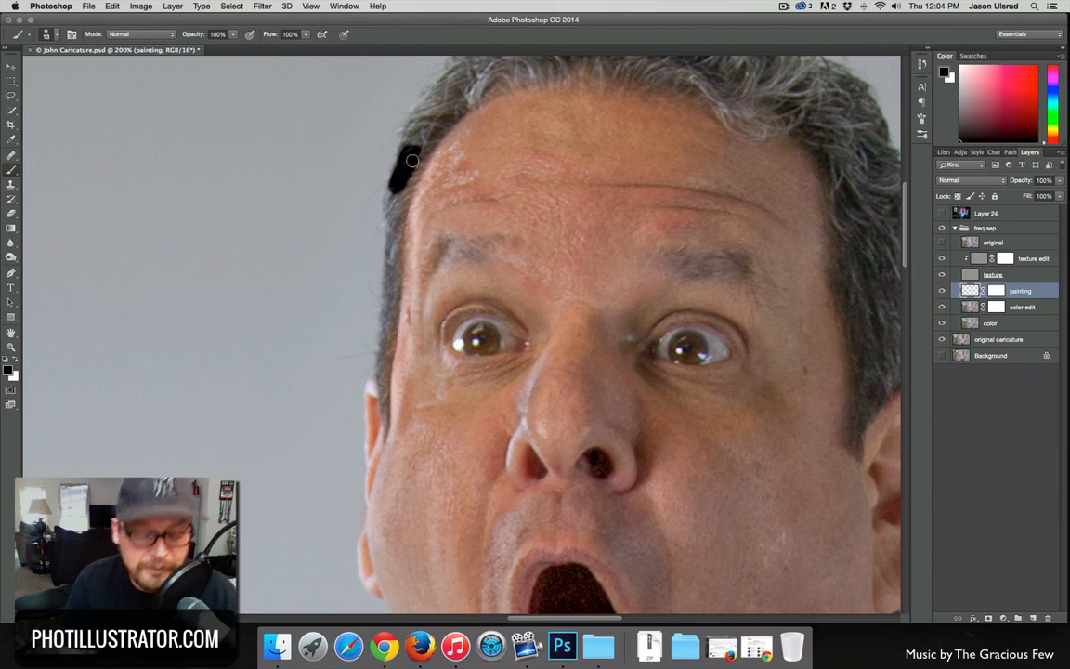
key("ctrl+z")
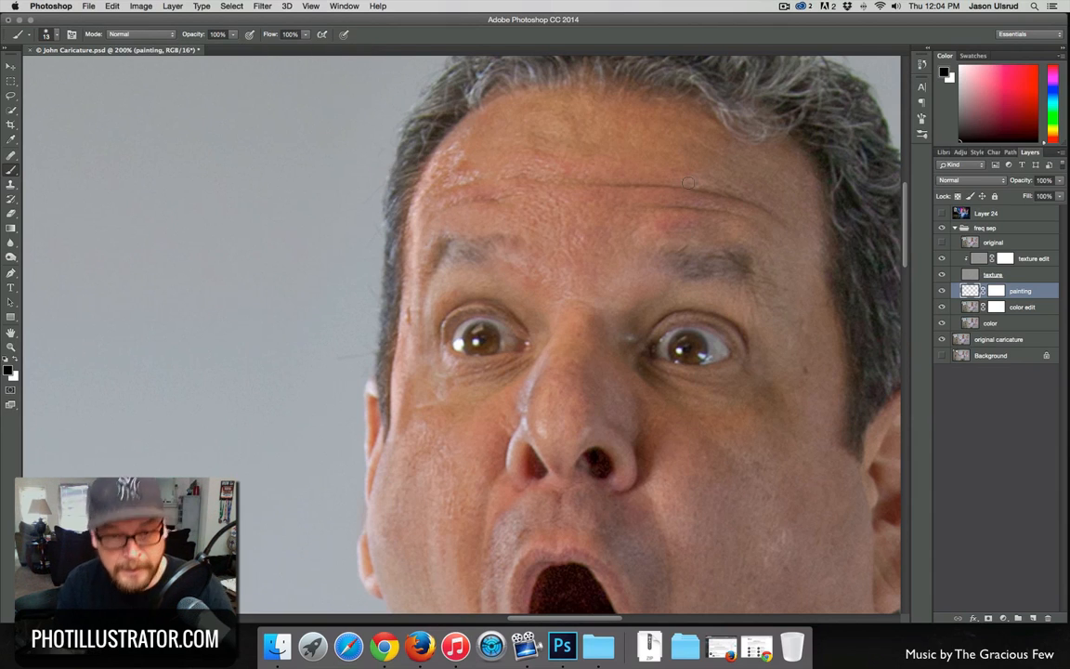
Step: Target the painting layer's mask with black as the foreground colour and enlarge the brush to 34 px
left_click(995, 291)
key("x")
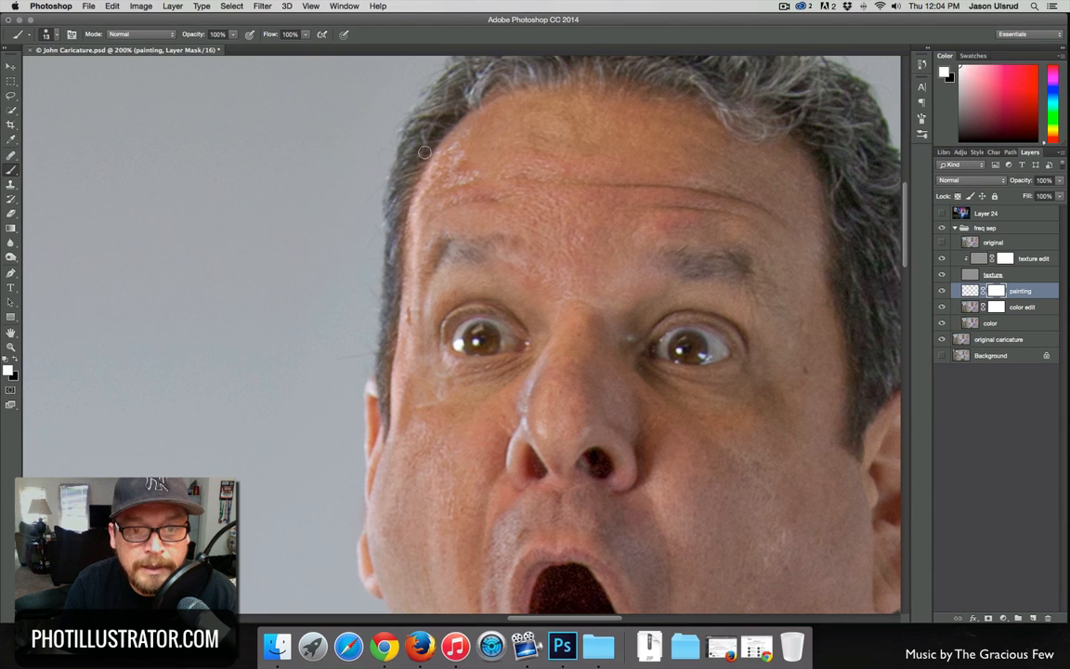
key("x")
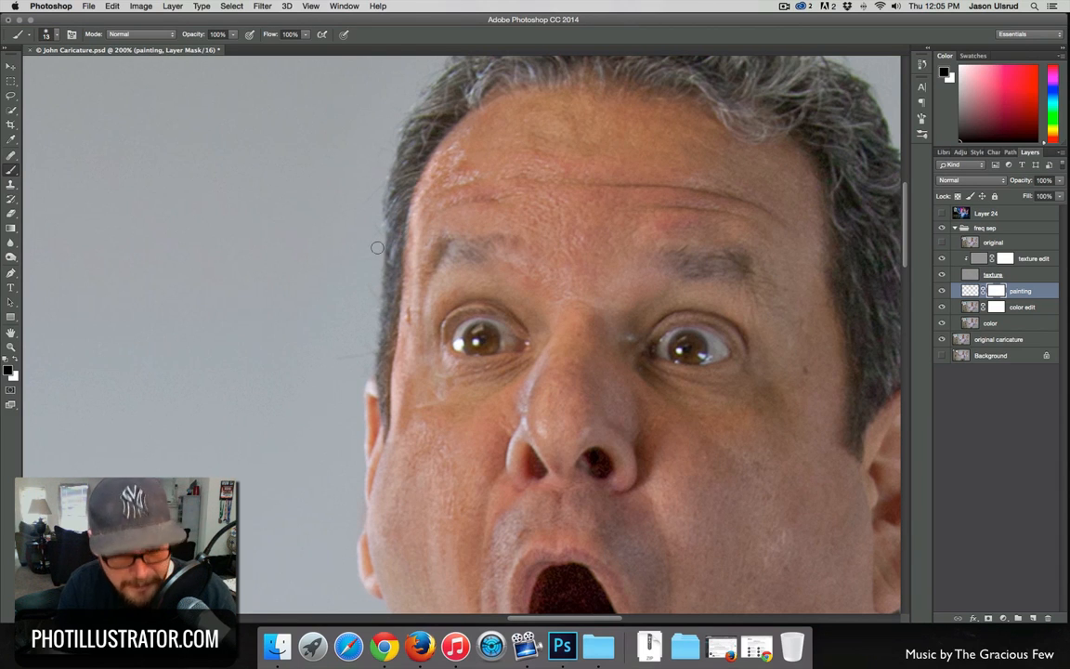
left_click_drag(379, 248, 398, 248)
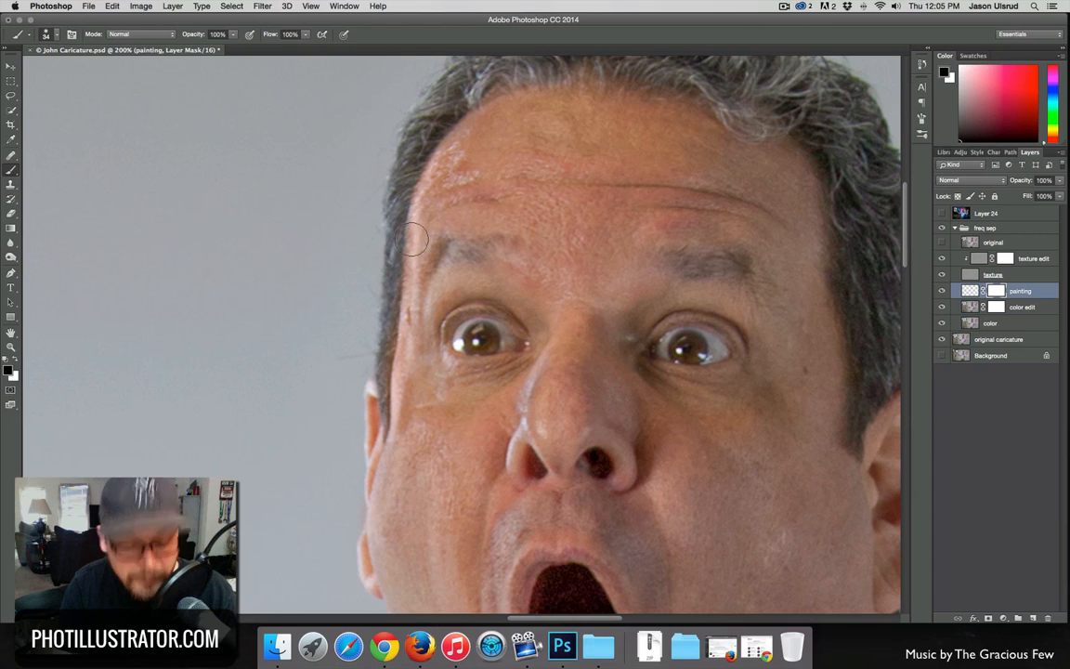
Step: Brush the painting layer's mask along the left temple and hairline, alternating black to hide and white to restore the painted tone
key("x")
key("z")
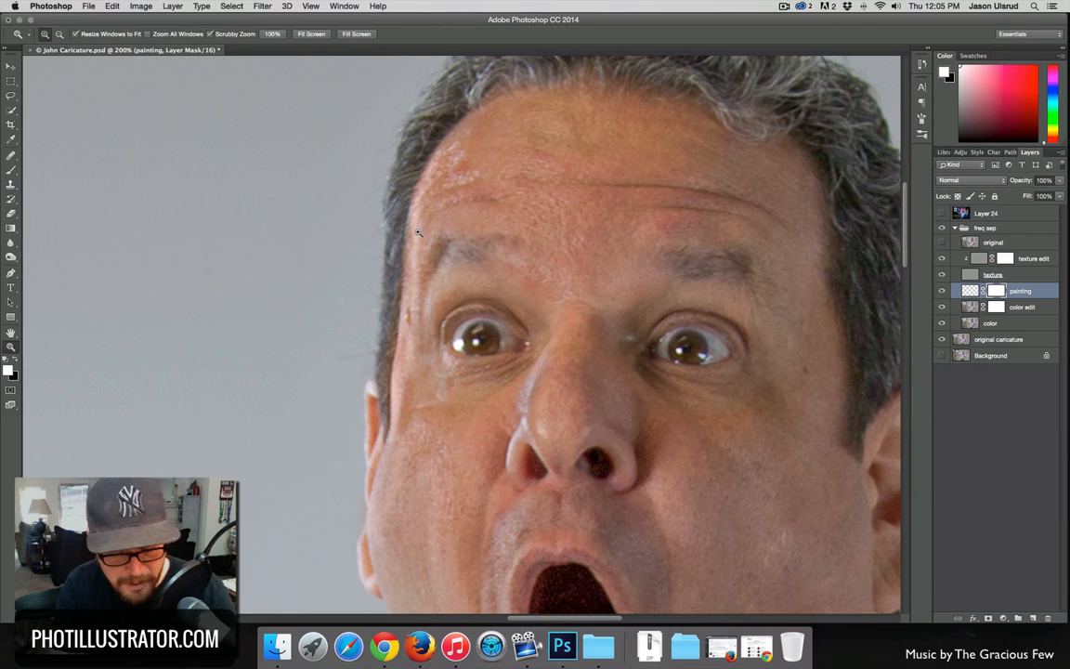
key("x")
key("b")
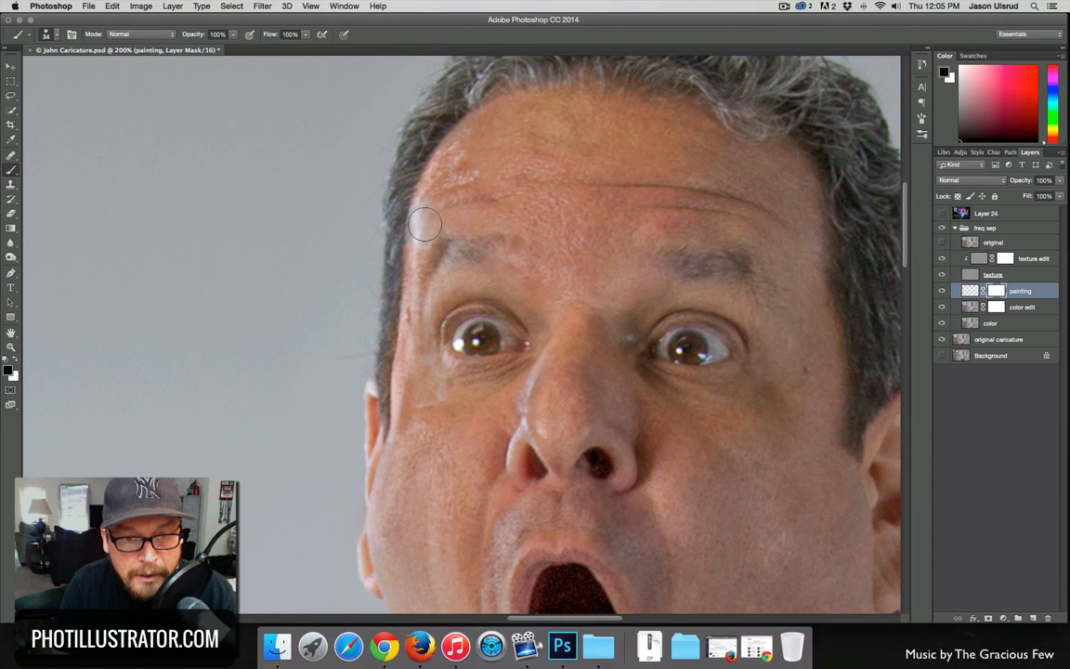
key("x")
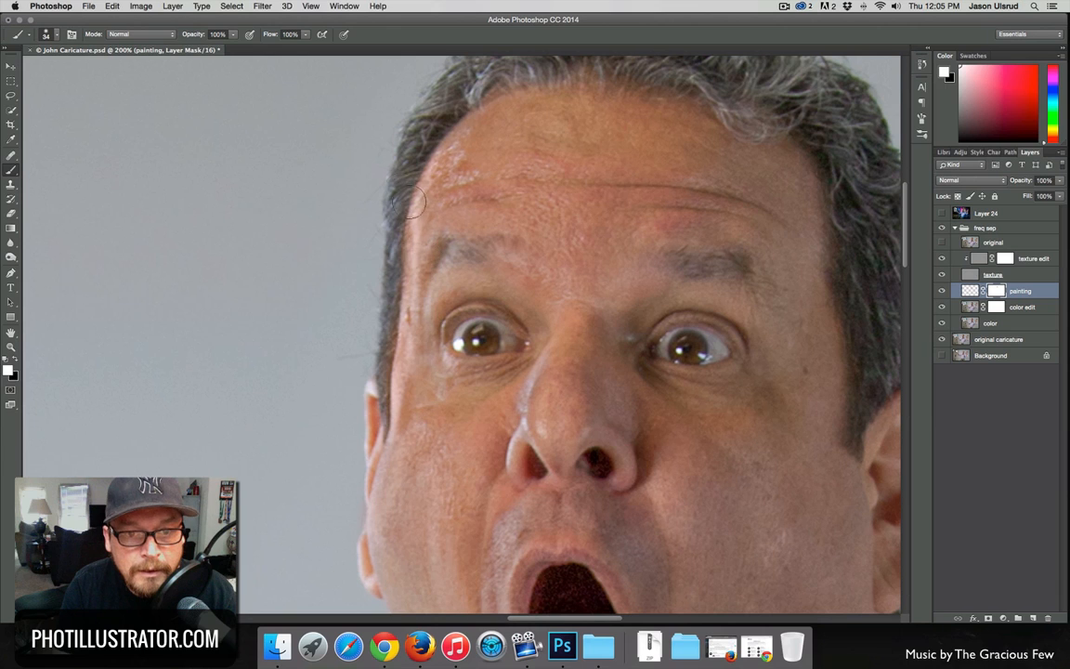
key("x")
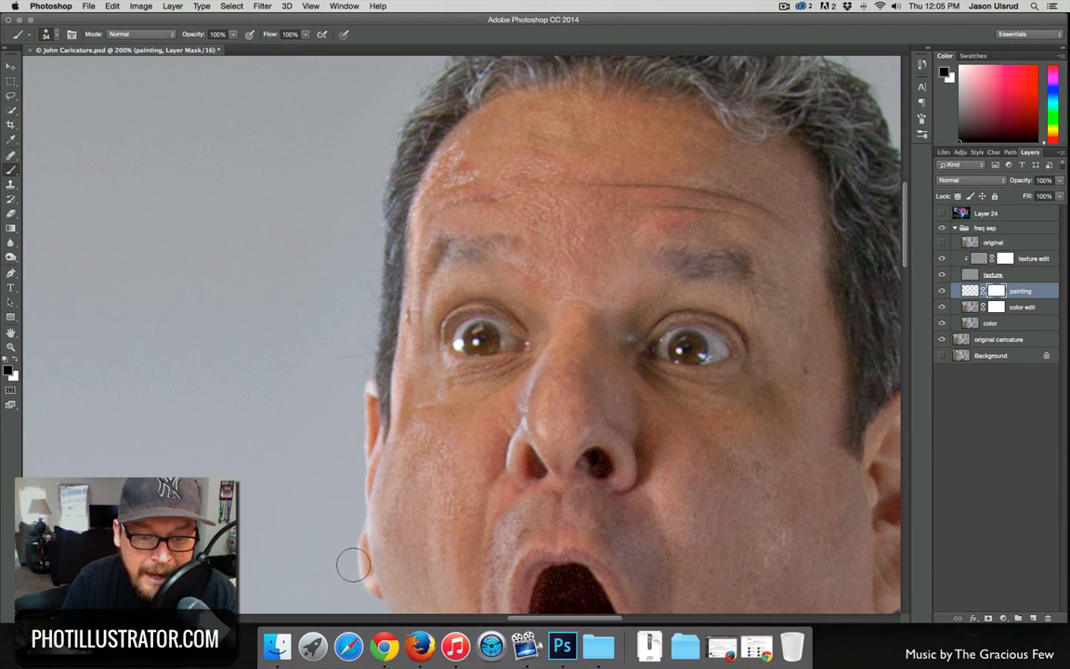
Step: Review the retouched face up close and at 66.7%, comparing it with the painting layer hidden and shown
left_click_drag(328, 533, 332, 167)
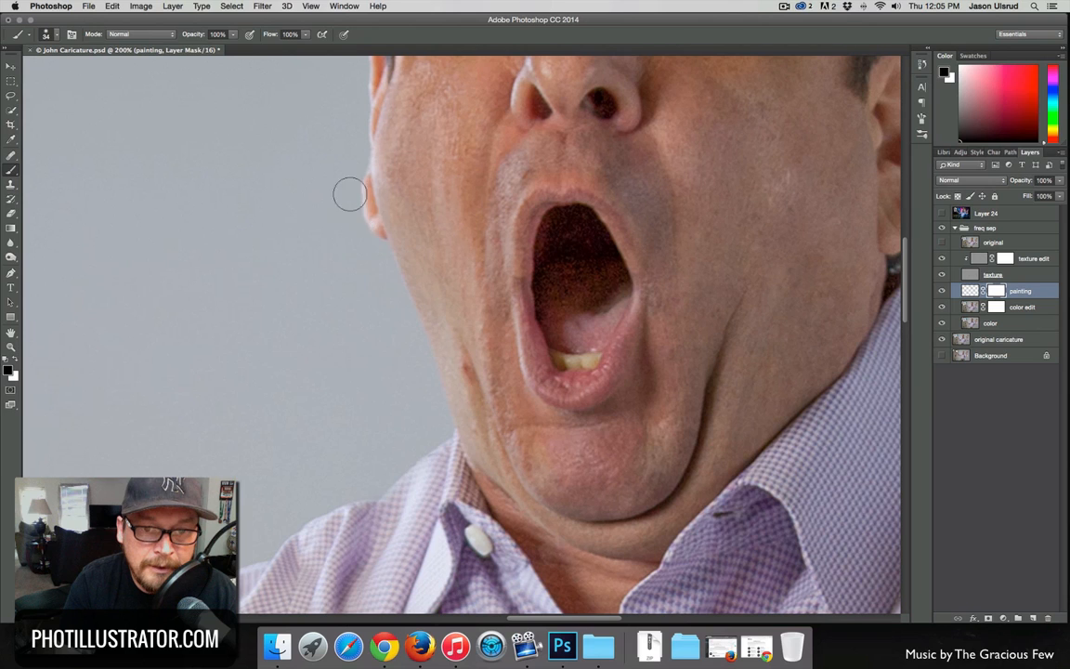
left_click_drag(342, 143, 344, 269)
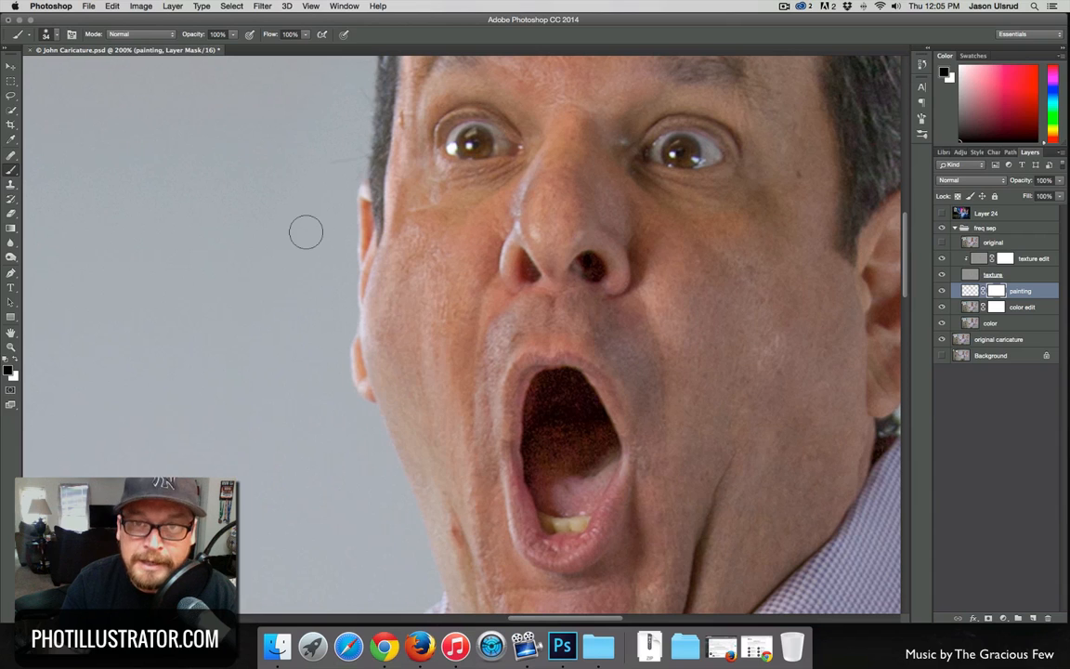
left_click_drag(317, 208, 311, 317)
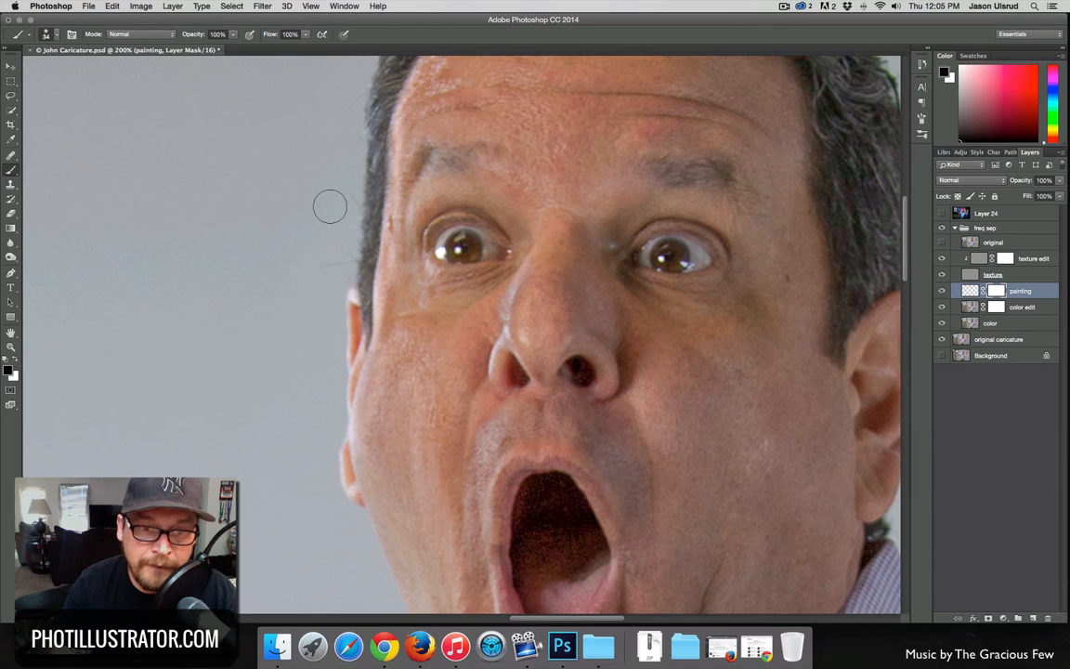
left_click_drag(341, 210, 345, 320)
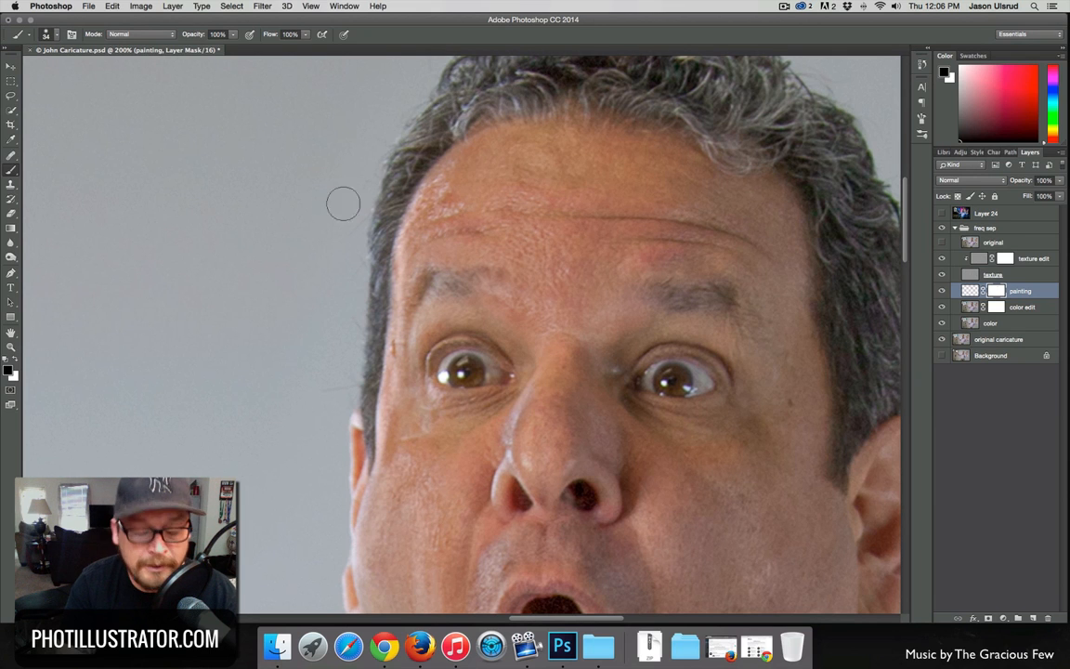
scroll(364, 332, "down", 1)
left_click(372, 366, "alt")
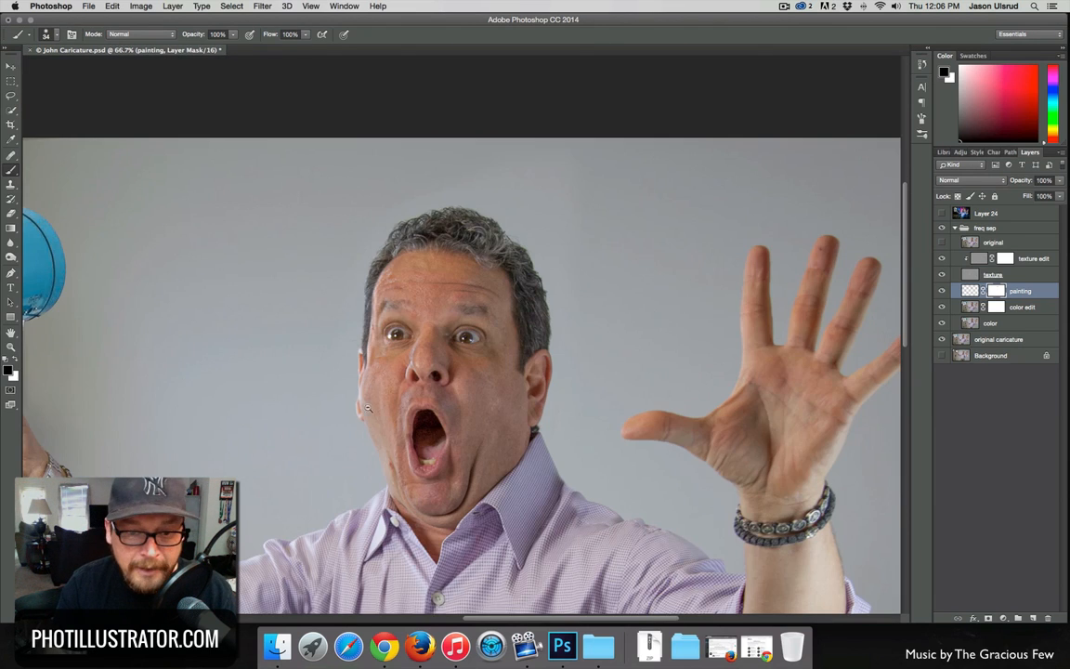
left_click_drag(367, 436, 401, 469)
left_click(942, 291)
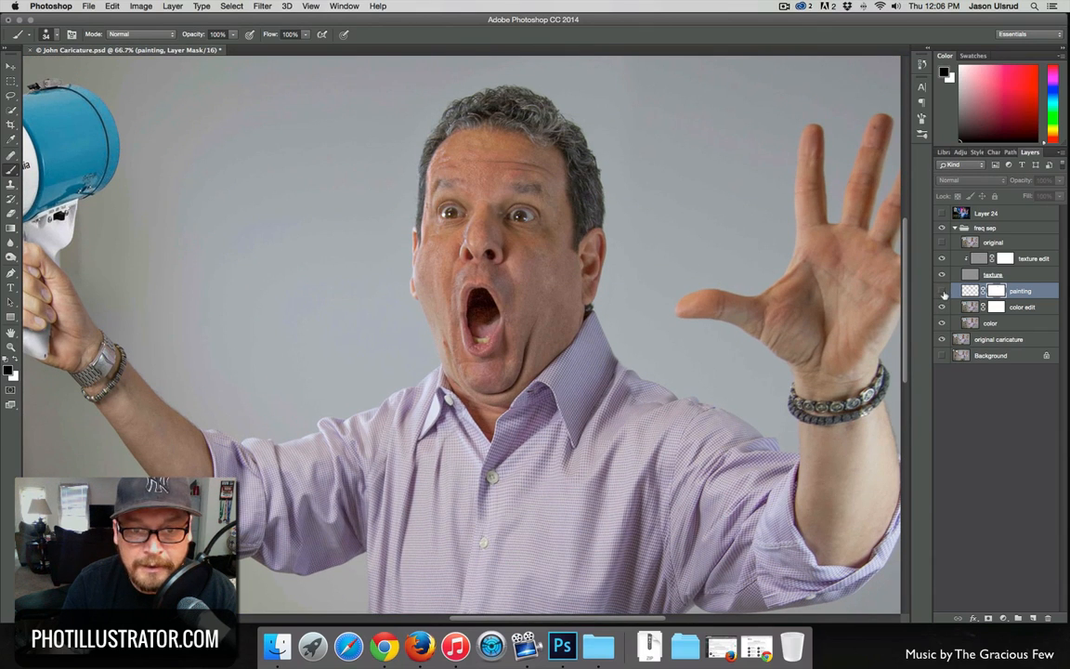
left_click(942, 292)
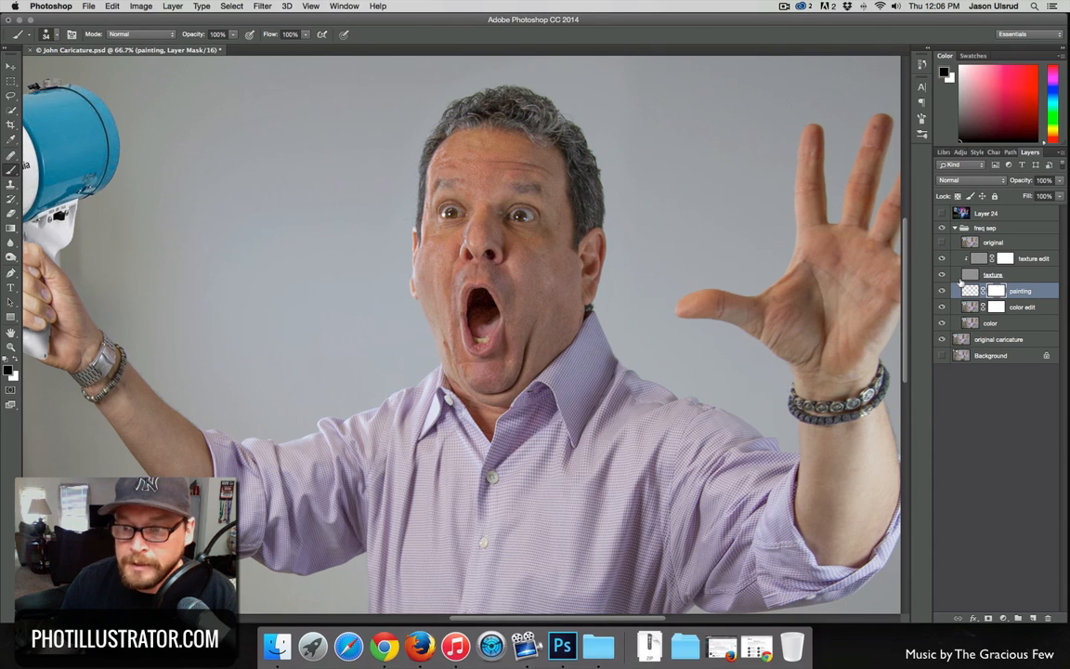
left_click(942, 291)
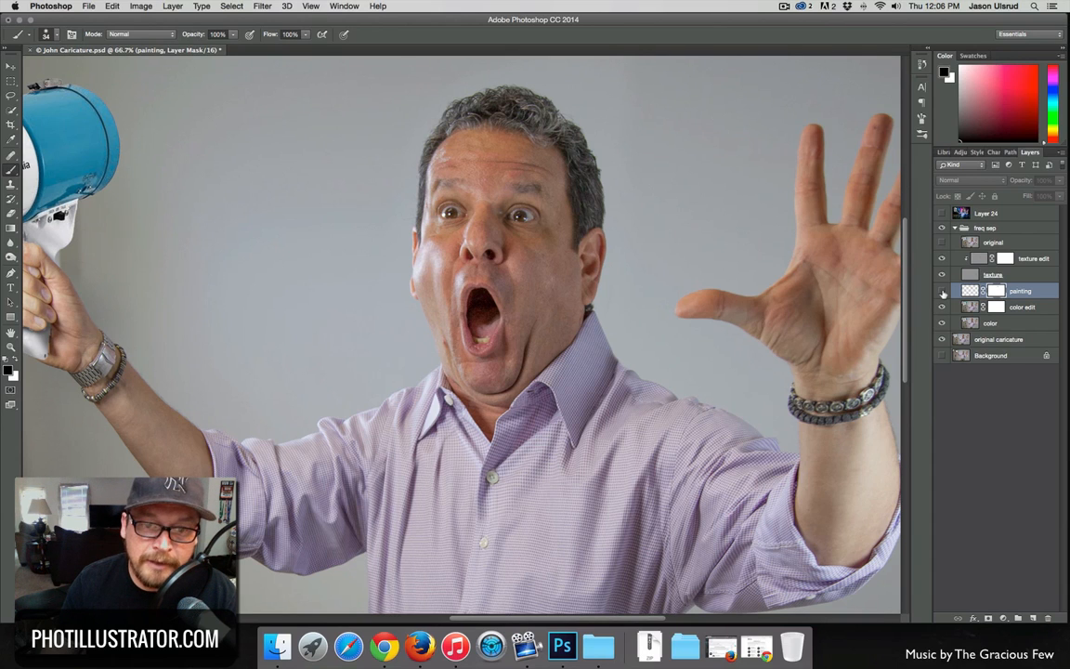
left_click(943, 291)
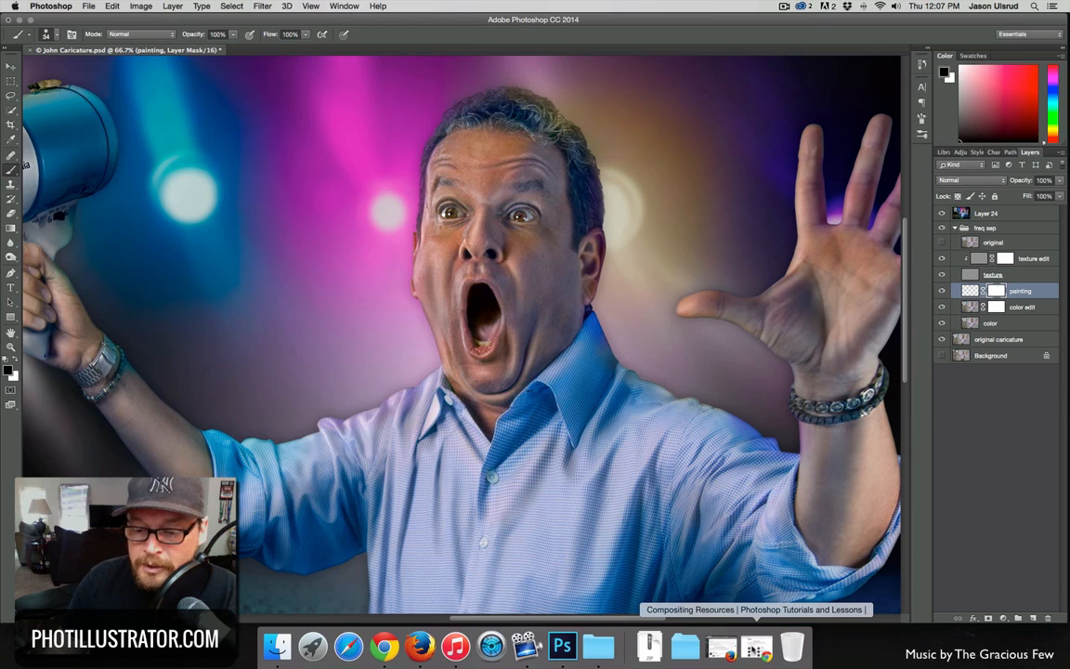
Step: Switch to Chrome, look over the PHOTillustrator resources page, and minimize the browser window
left_click(753, 649)
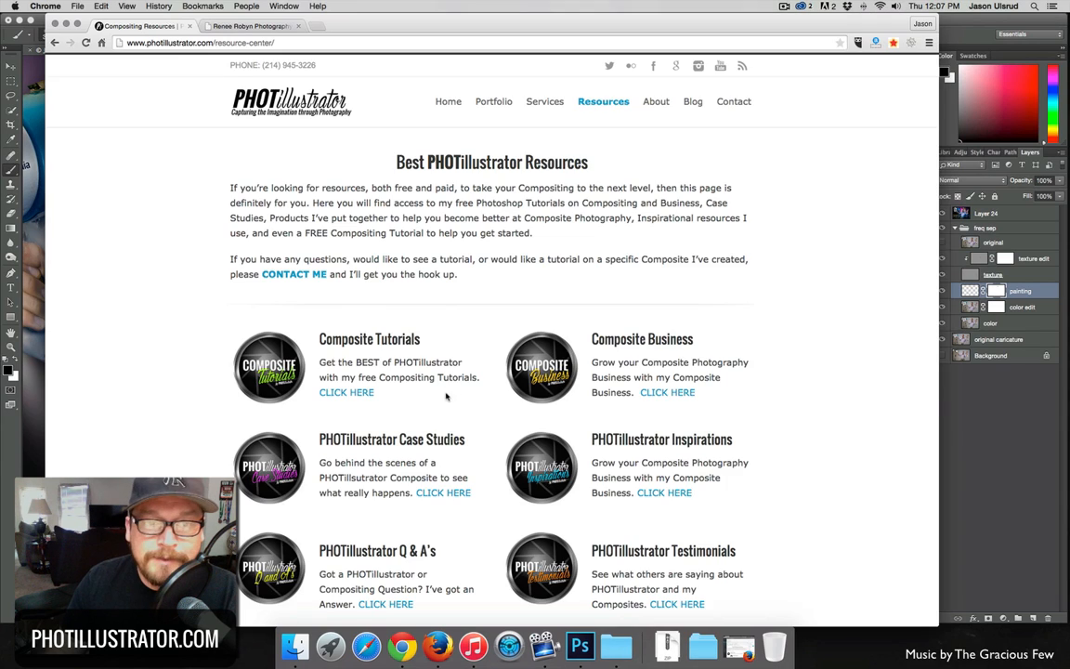
scroll(440, 402, "down", 4)
scroll(441, 403, "up", 3)
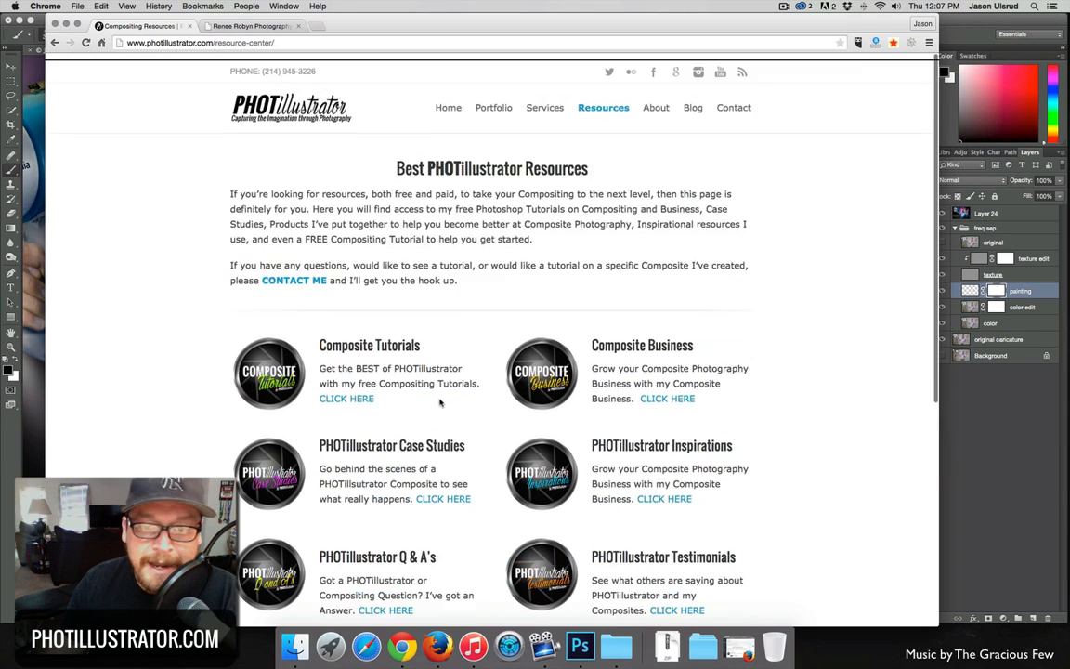
scroll(440, 402, "down", 4)
scroll(440, 402, "down", 1)
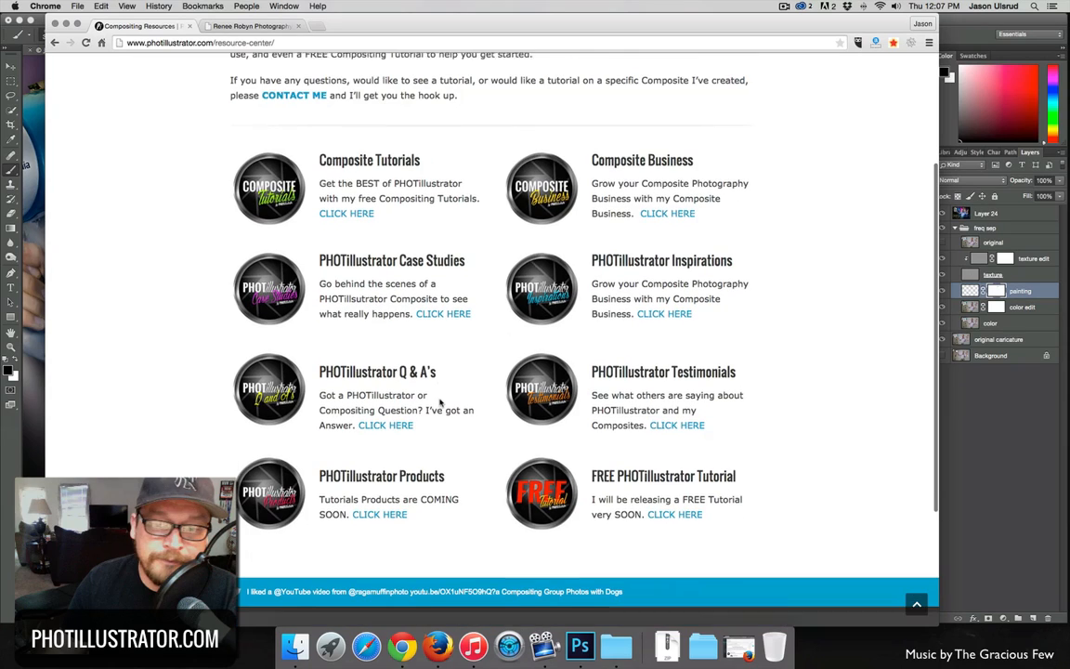
scroll(440, 402, "up", 5)
scroll(441, 402, "down", 1)
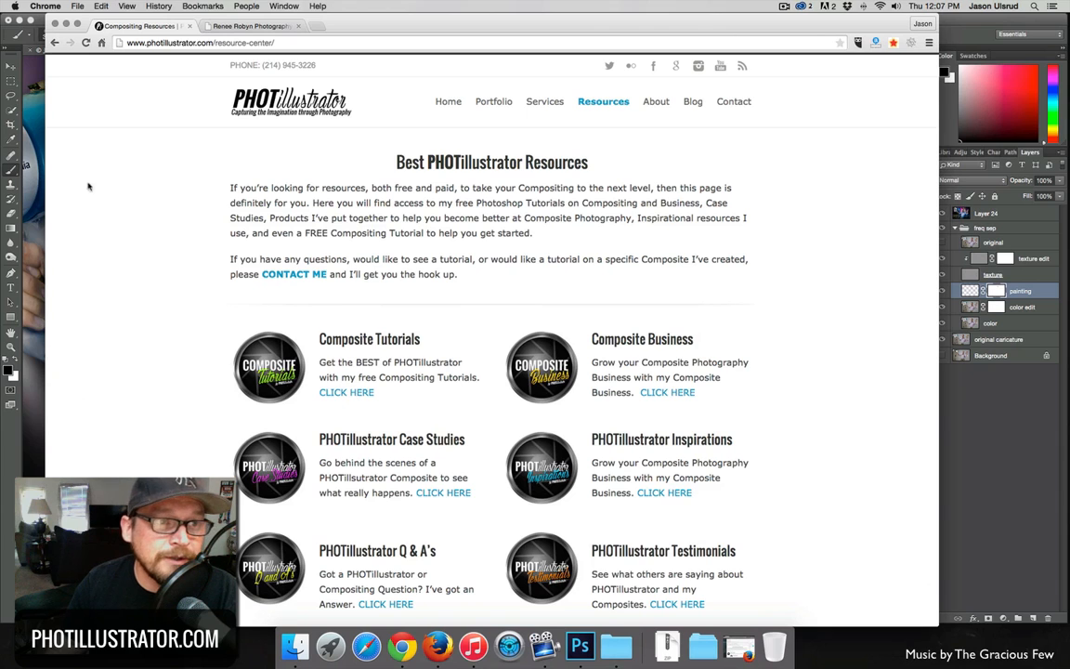
left_click(66, 24)
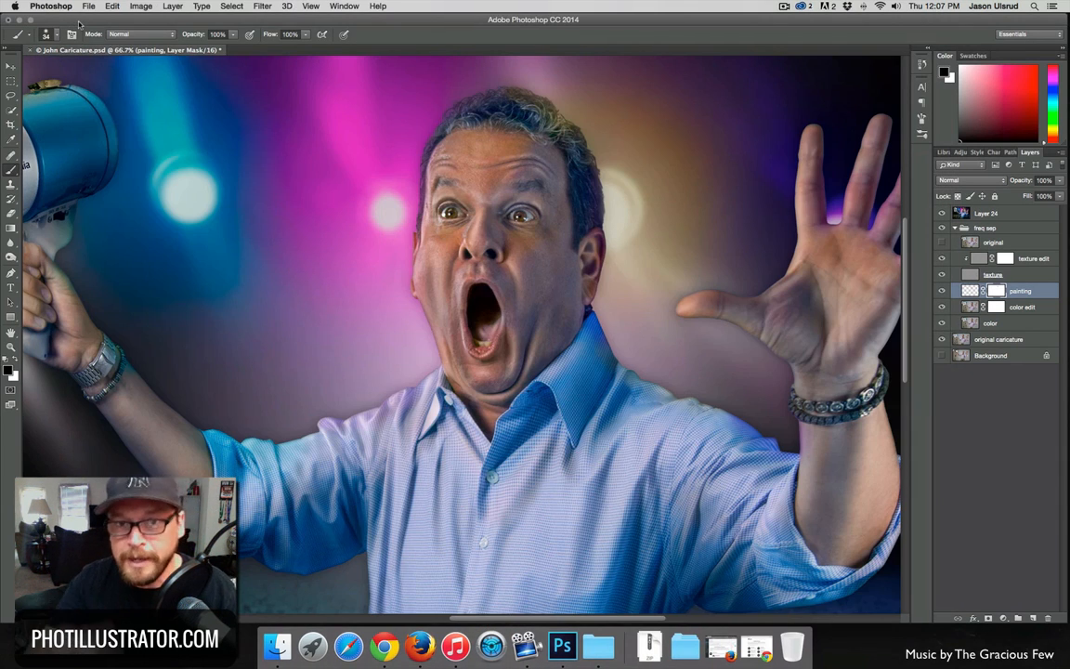